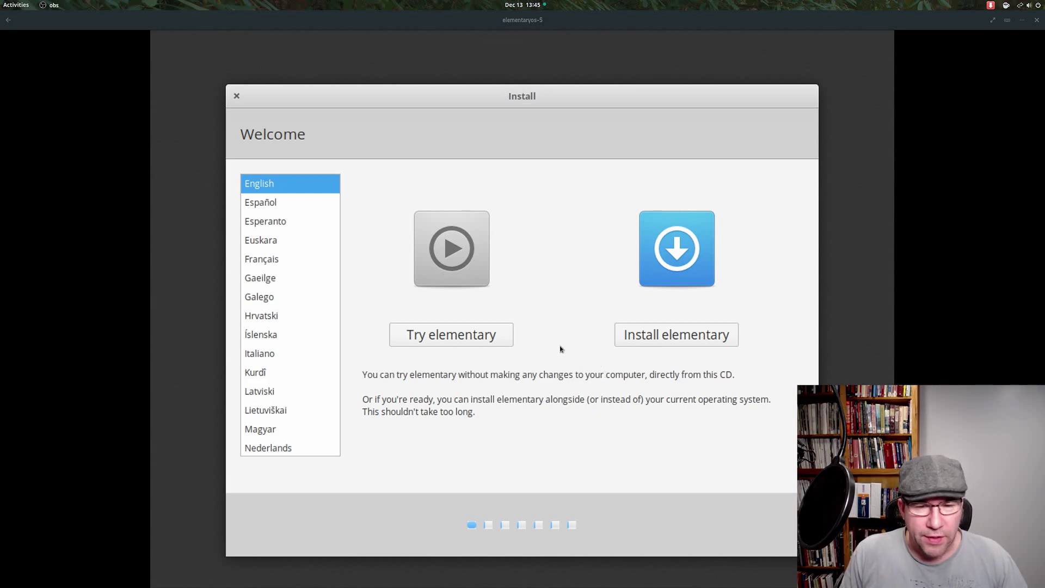
# Step: Start installing elementary OS with the English (US) keyboard, third-party software, and Erase disk
pyautogui.click(646, 333)
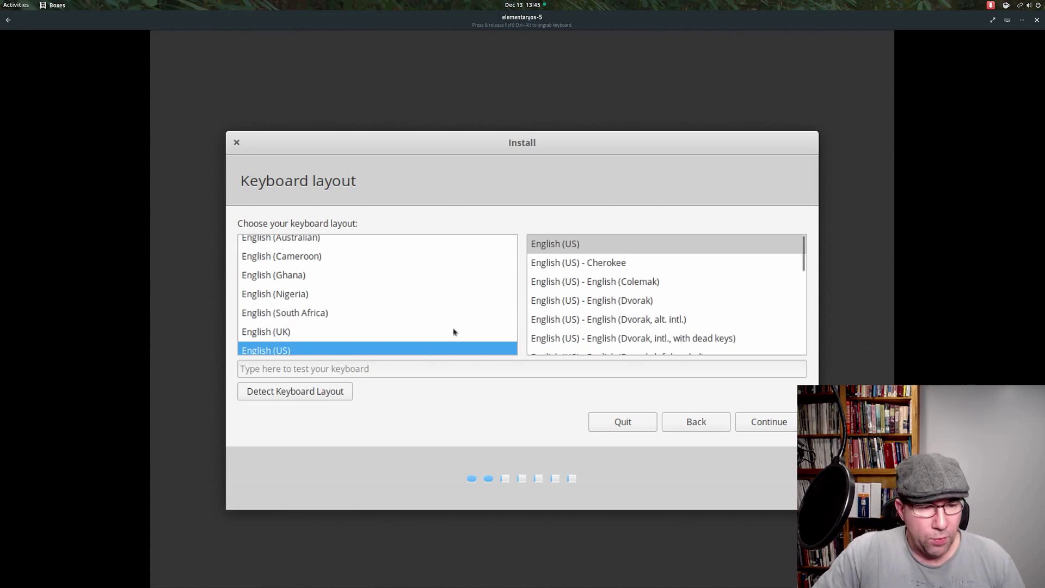
pyautogui.click(760, 430)
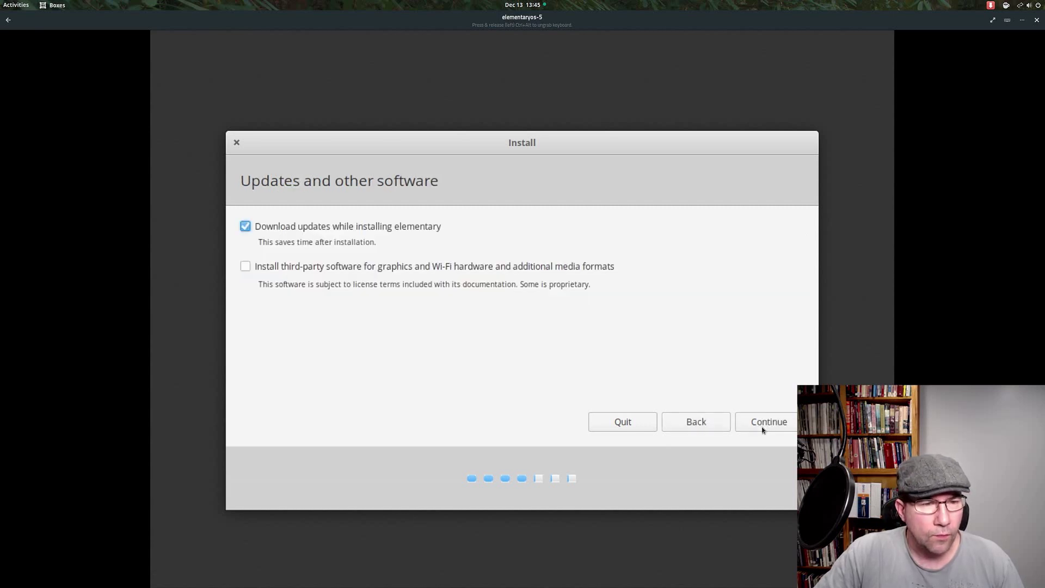
pyautogui.click(243, 270)
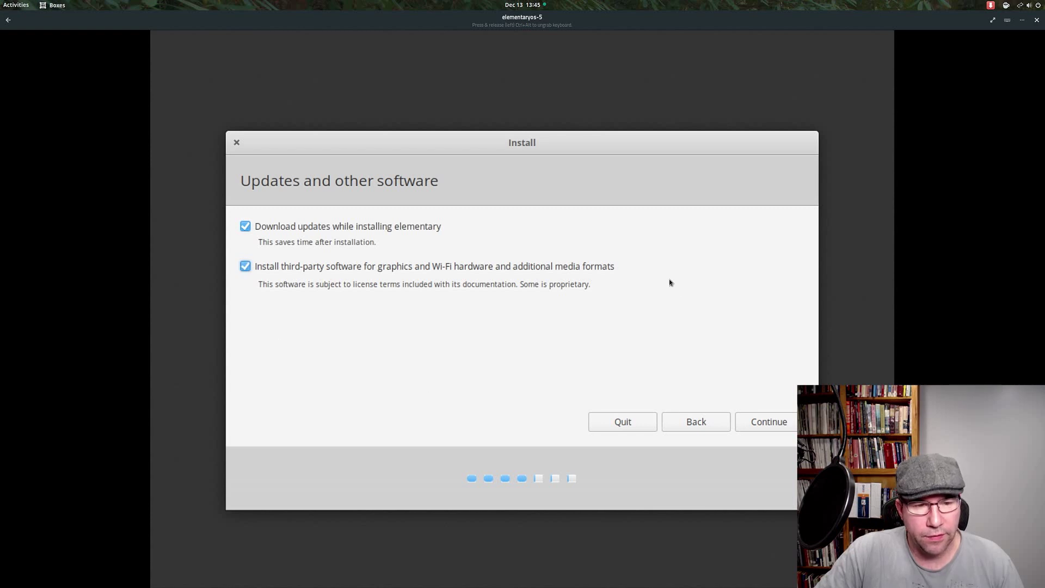
pyautogui.click(763, 423)
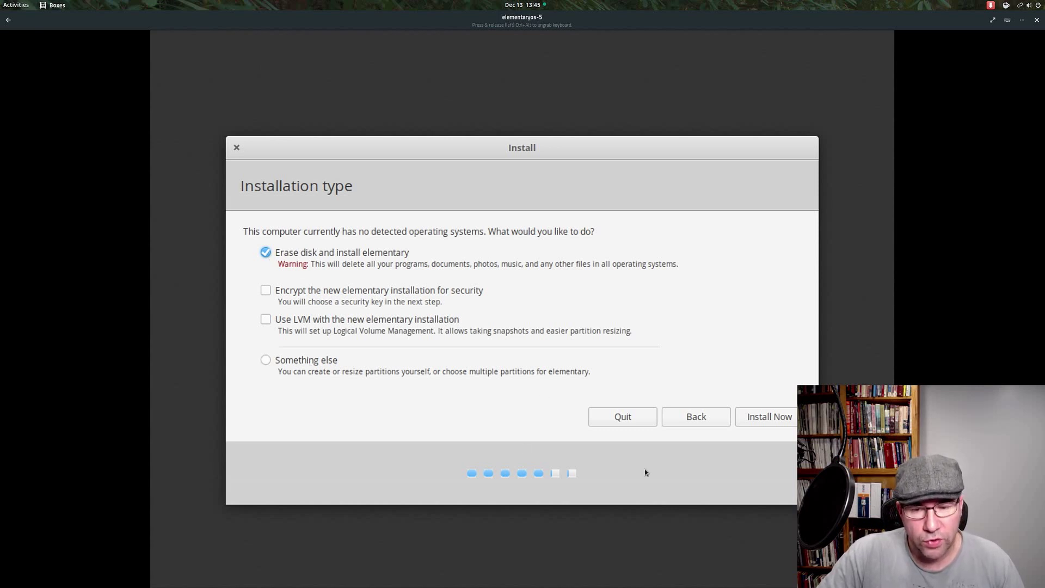
pyautogui.click(755, 416)
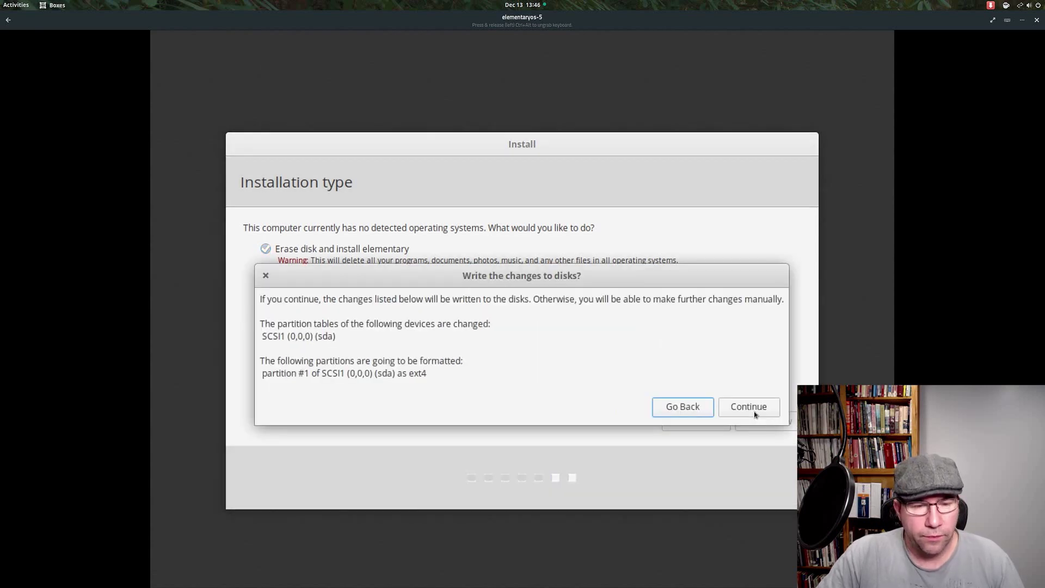
# Step: Confirm writing the partition changes to disk and accept New York as the location
pyautogui.click(735, 409)
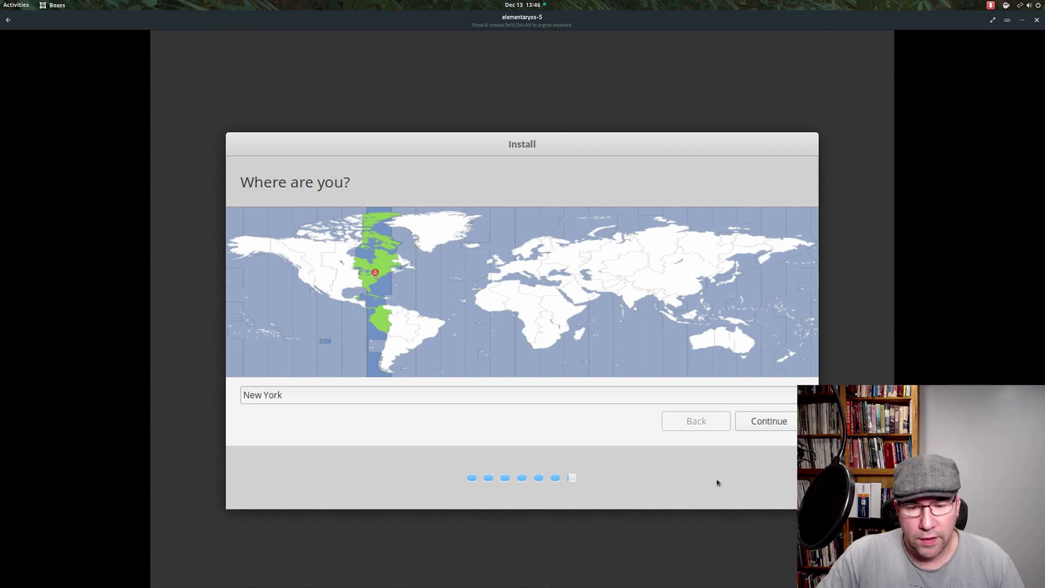
pyautogui.click(754, 423)
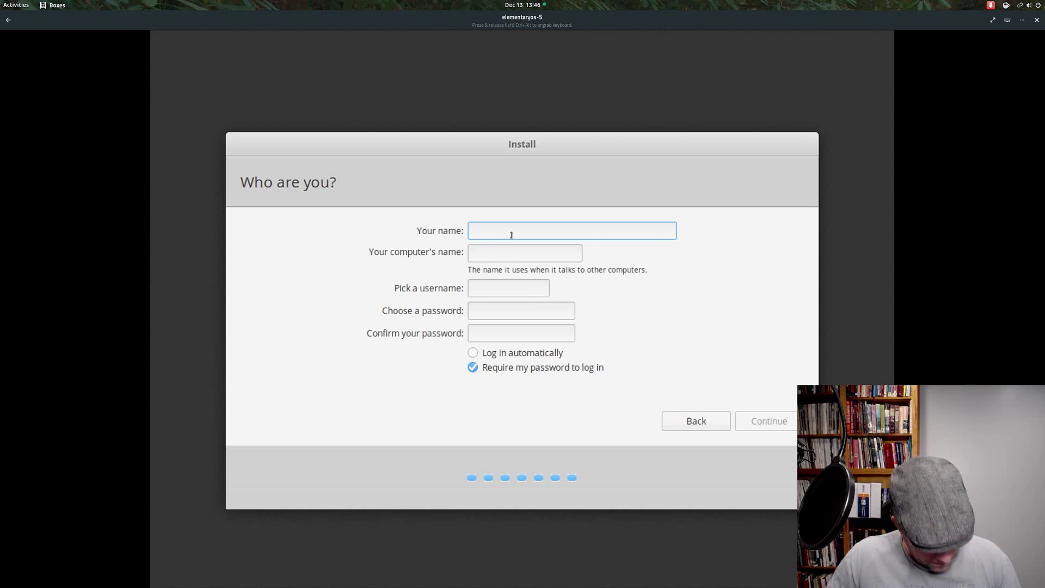
# Step: Fill in the user's full name, computer name hal-9000, and a confirmed password, then continue
pyautogui.write('Alex Rei')
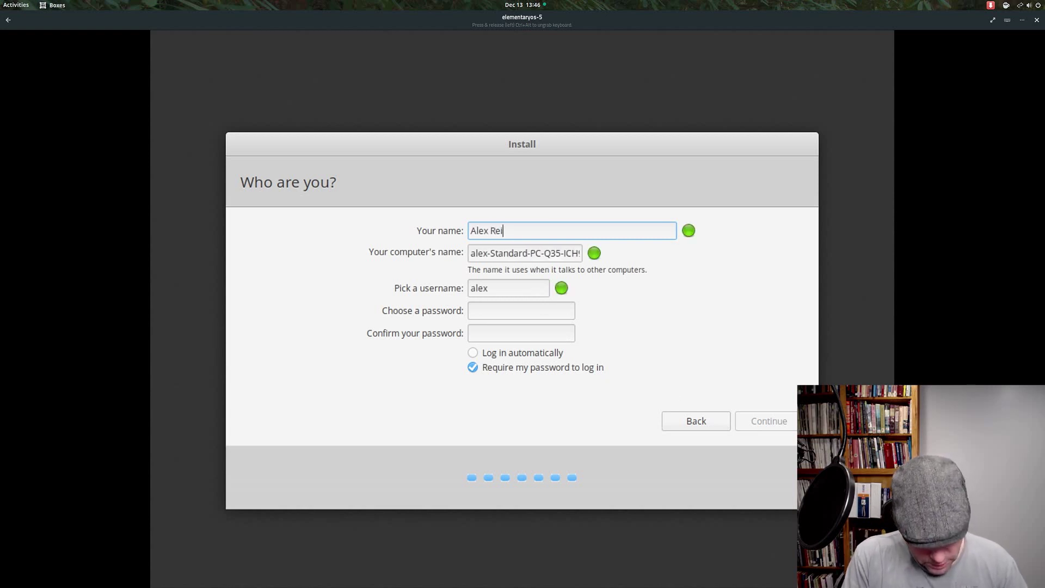
pyautogui.write('ssig')
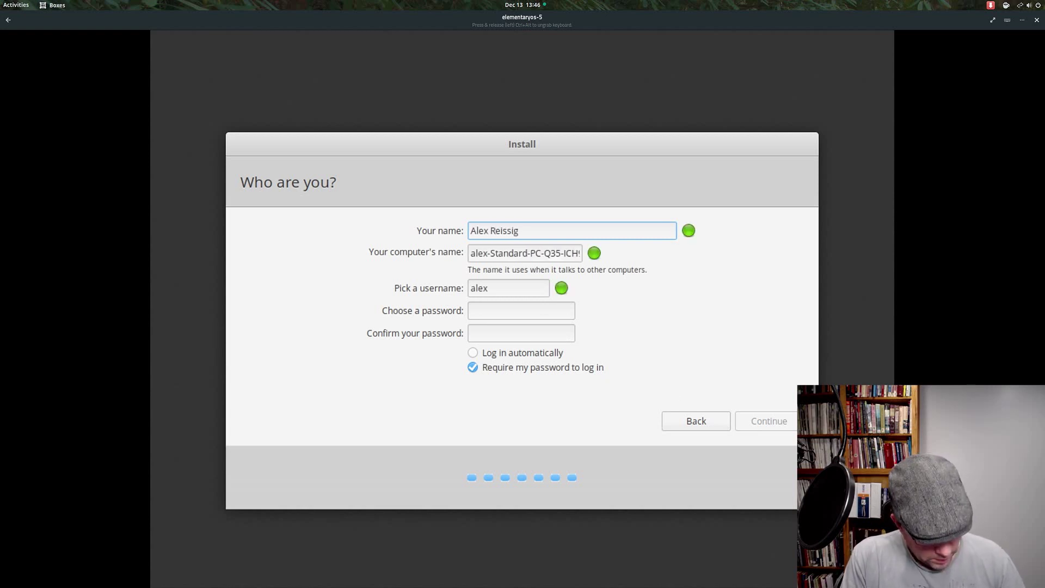
pyautogui.press('Tab')
pyautogui.write('ha')
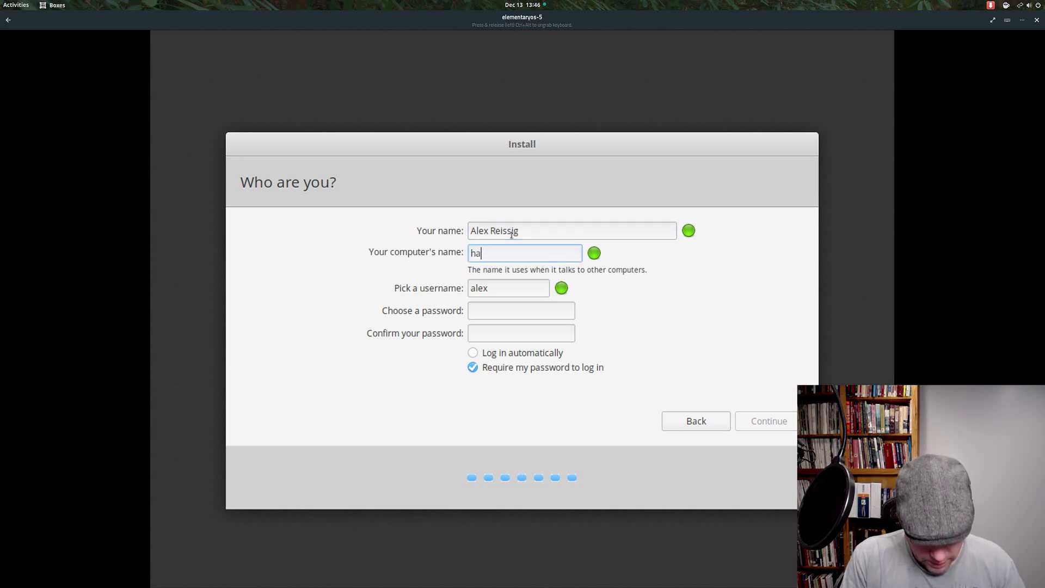
pyautogui.write('l-9000')
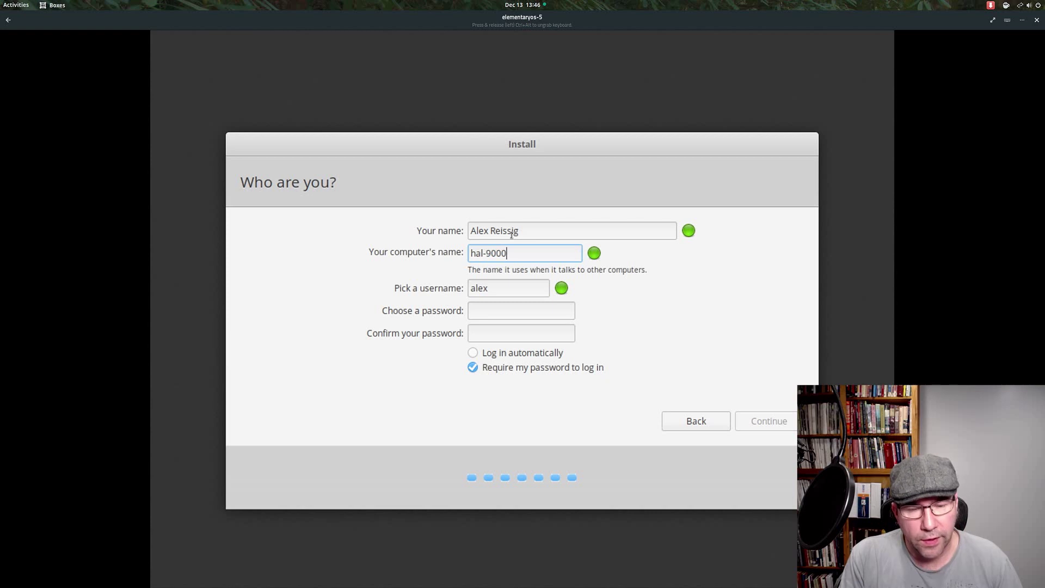
pyautogui.press('Tab')
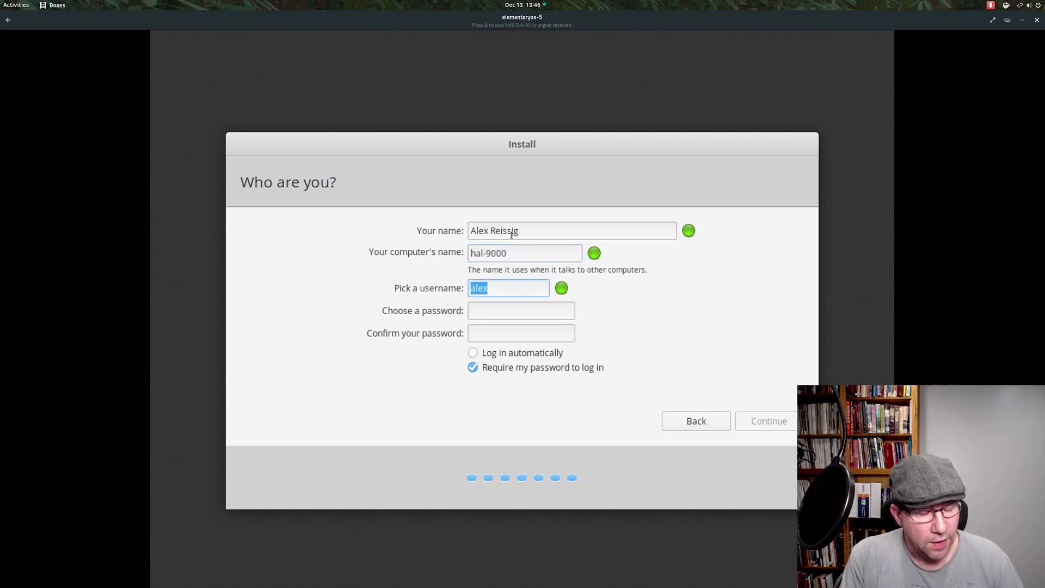
pyautogui.press('Tab')
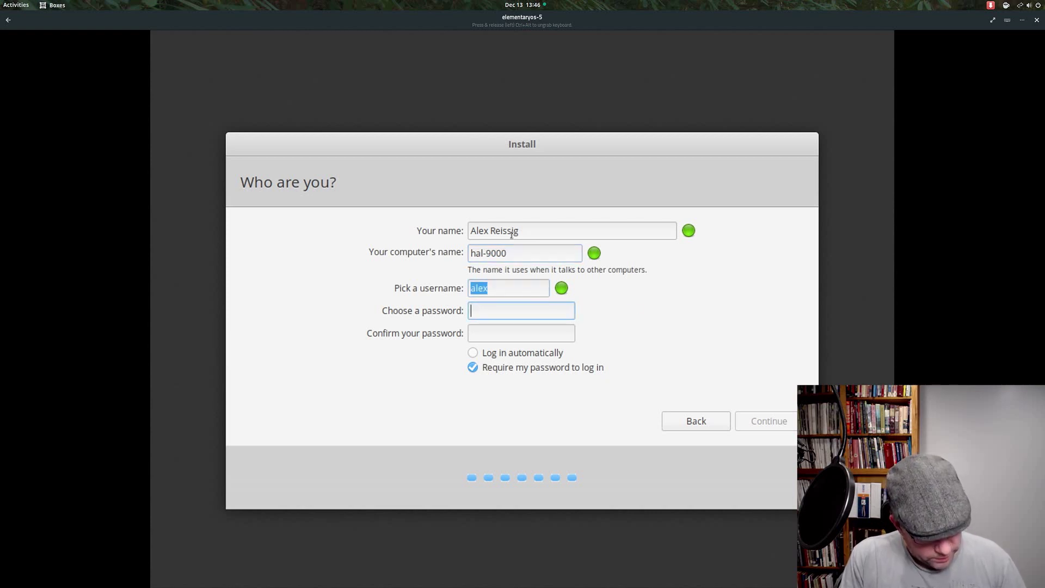
pyautogui.write('******')
pyautogui.press('Tab')
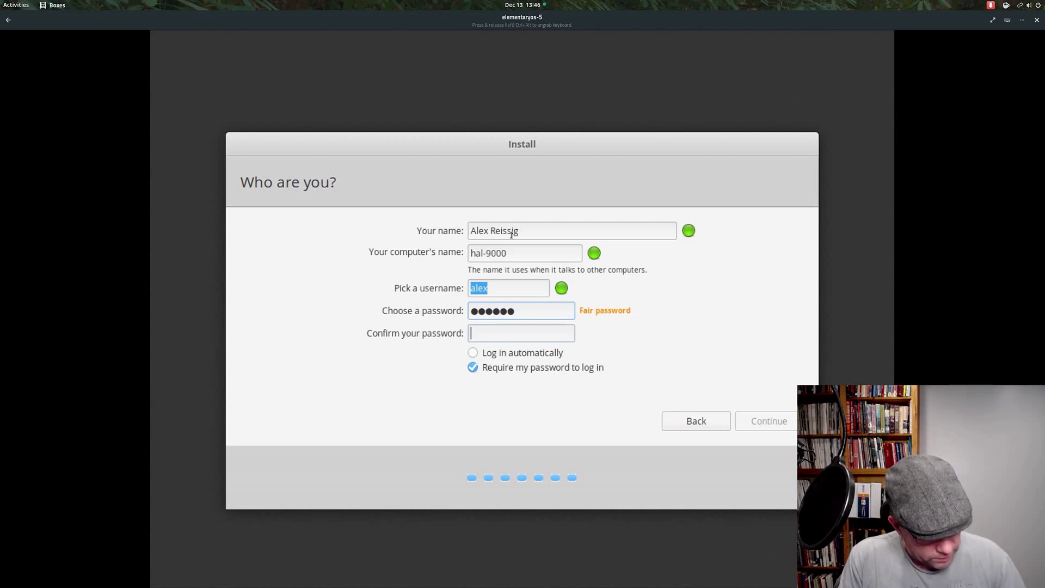
pyautogui.write('******')
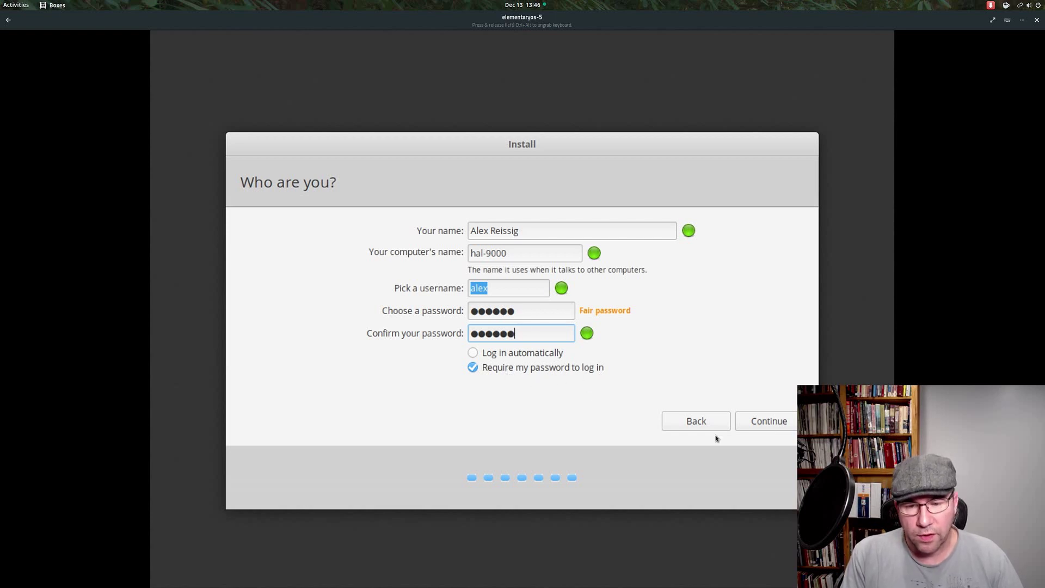
pyautogui.click(782, 428)
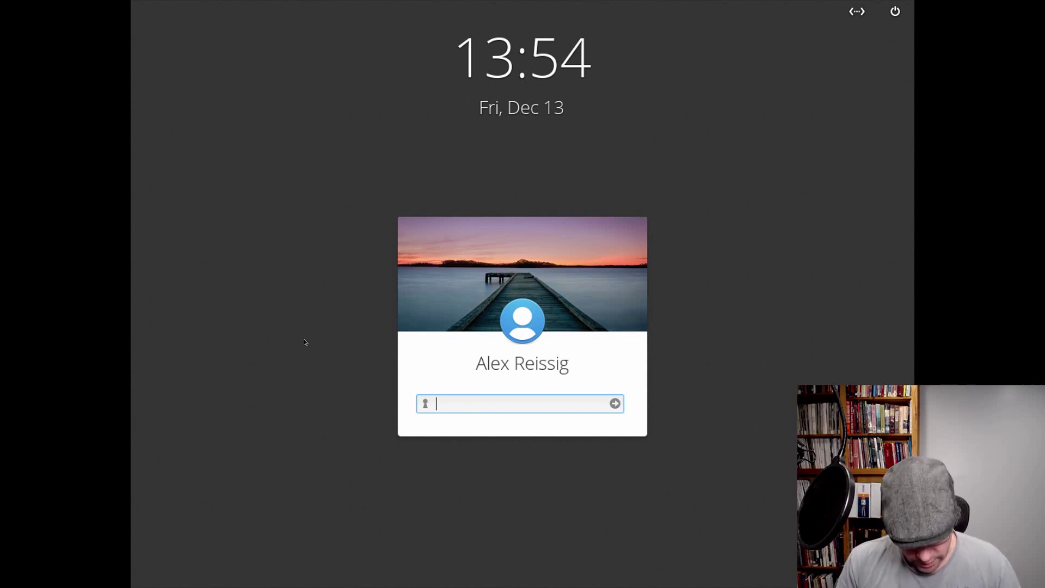
# Step: Enter the account password at the login screen
pyautogui.write('•••••')
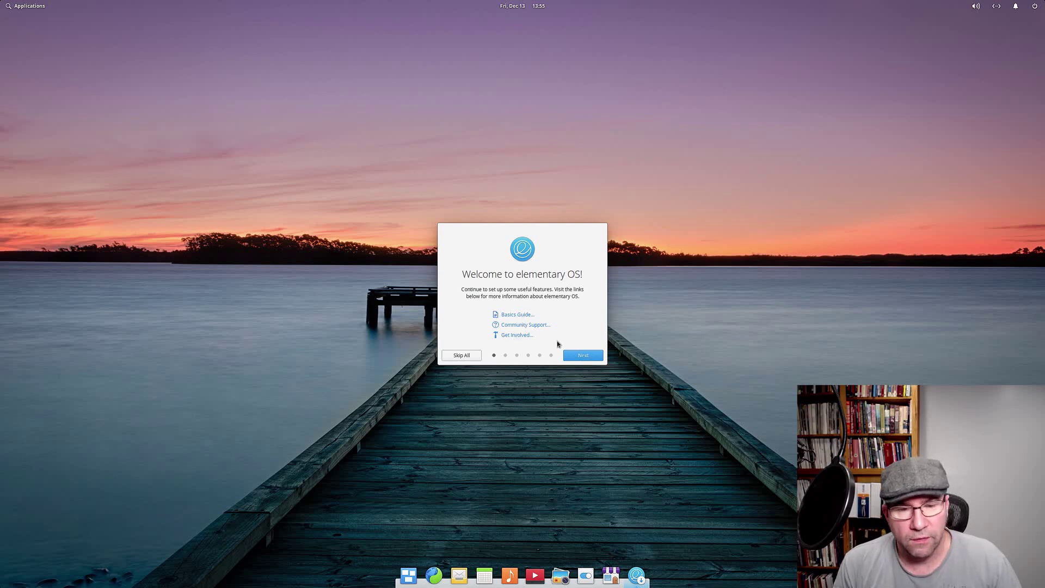
# Step: Step through Location Services, Night Light, Housekeeping and Get Some Apps, then finish with Get Started
pyautogui.click(571, 355)
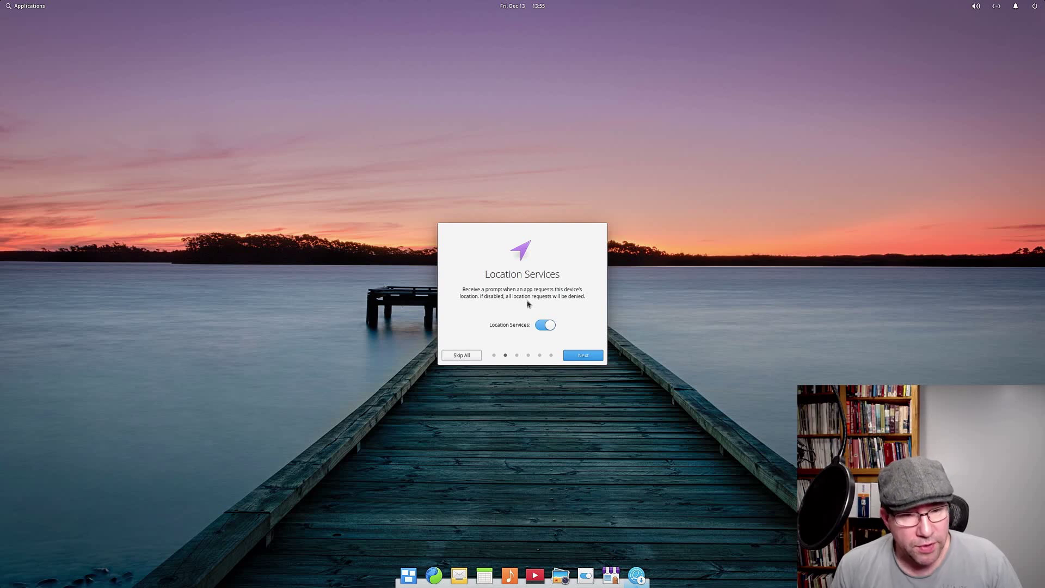
pyautogui.click(568, 355)
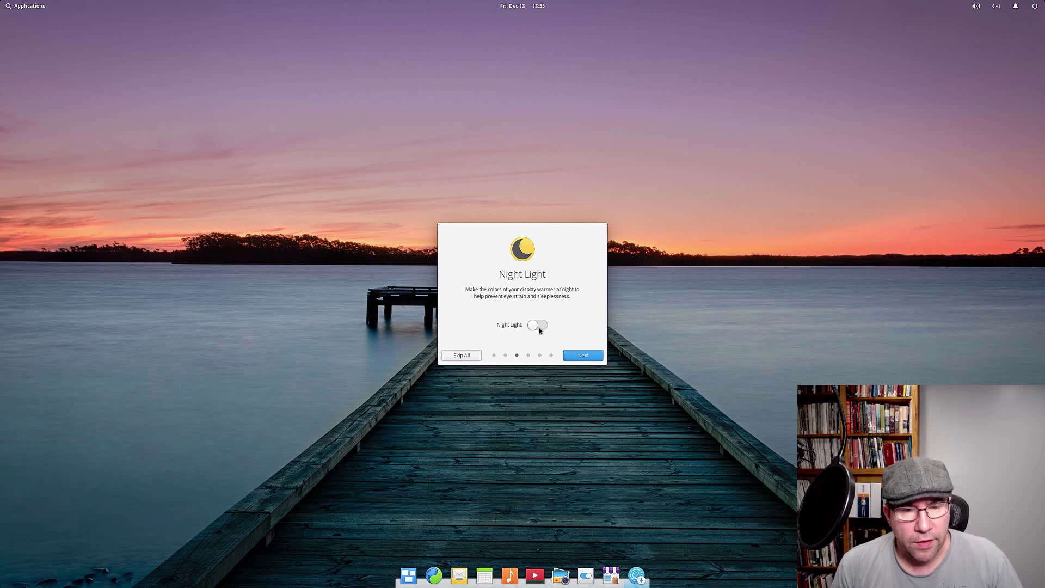
pyautogui.click(573, 356)
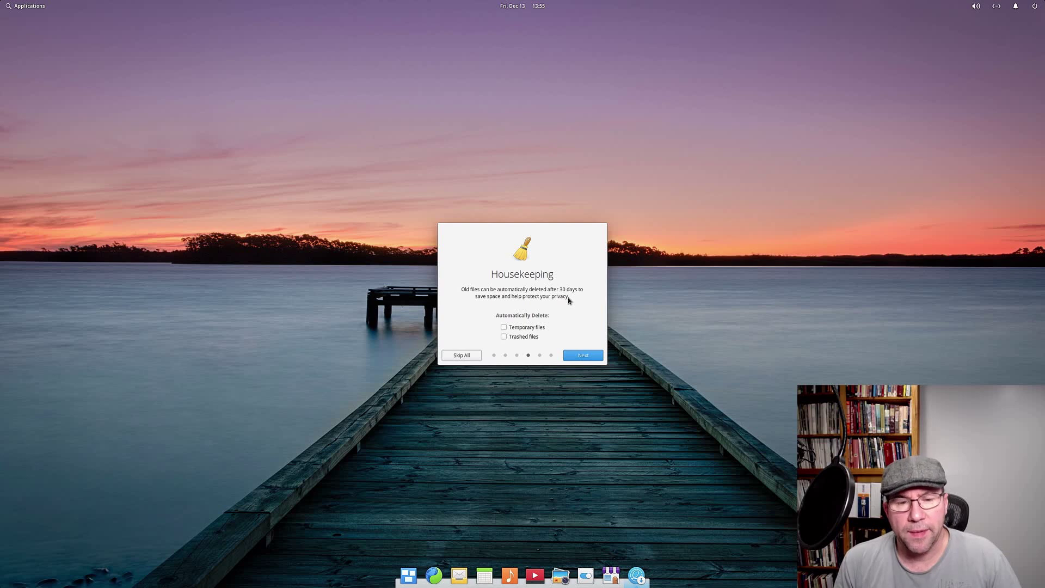
pyautogui.click(569, 355)
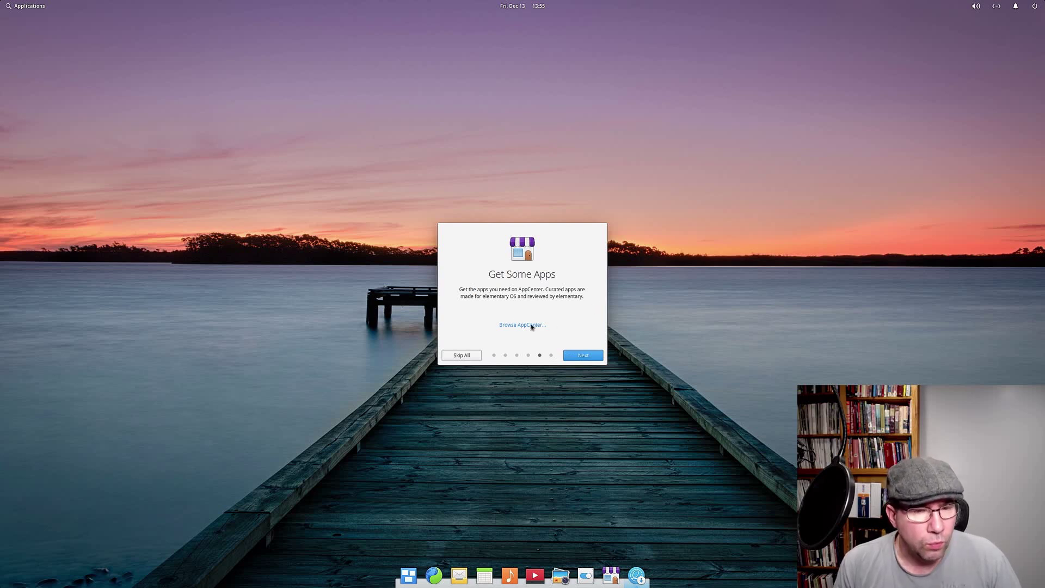
pyautogui.click(578, 355)
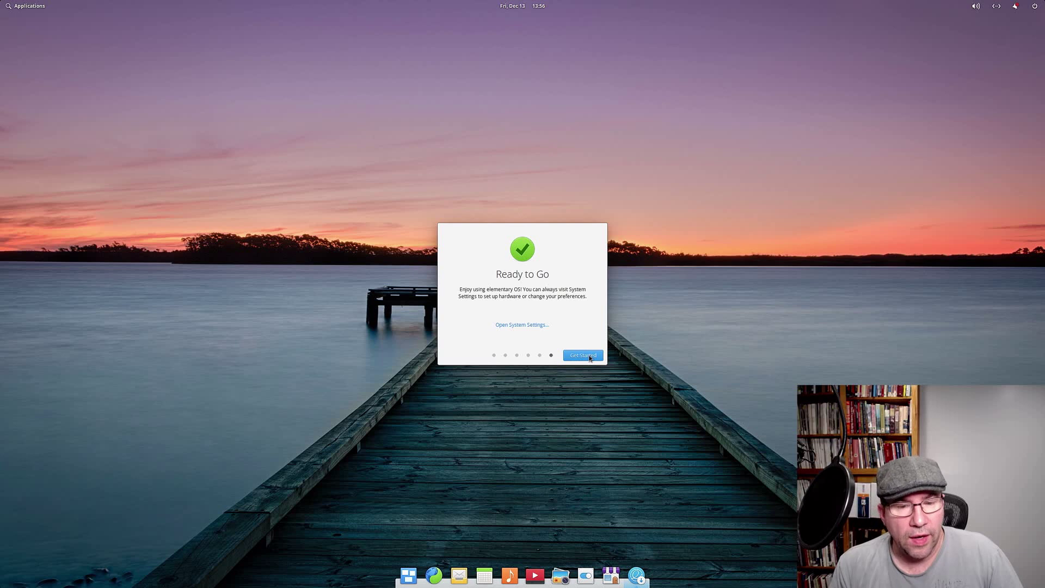
pyautogui.click(581, 355)
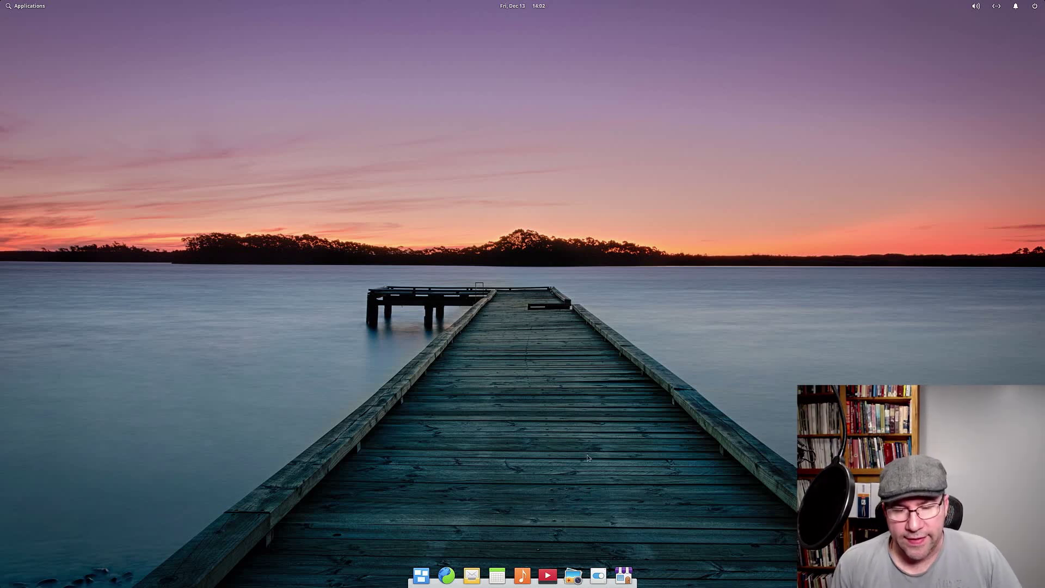
# Step: Launch AppCenter and look over the Installed apps list before returning Home
pyautogui.click(623, 575)
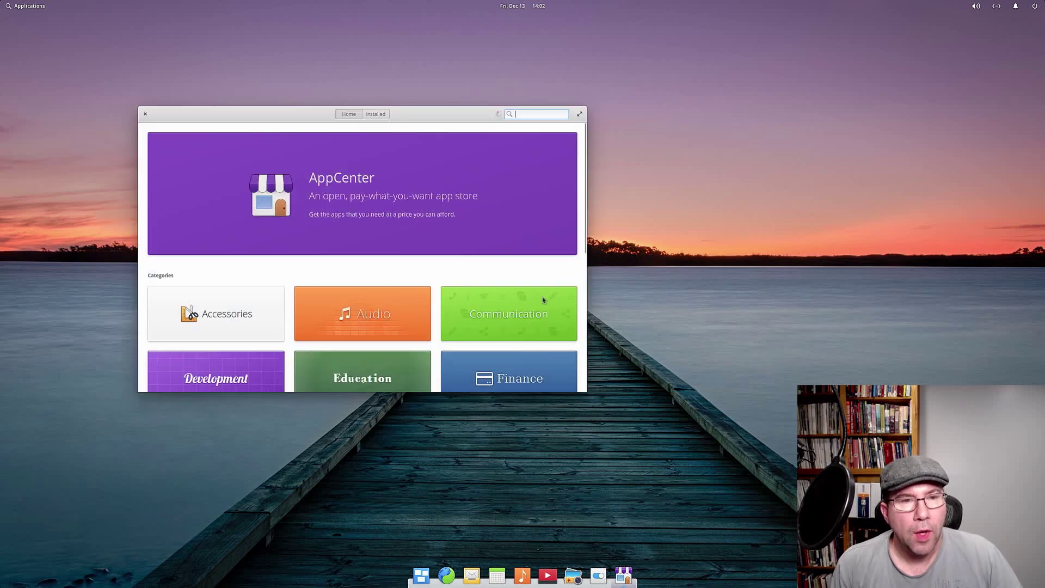
pyautogui.click(378, 114)
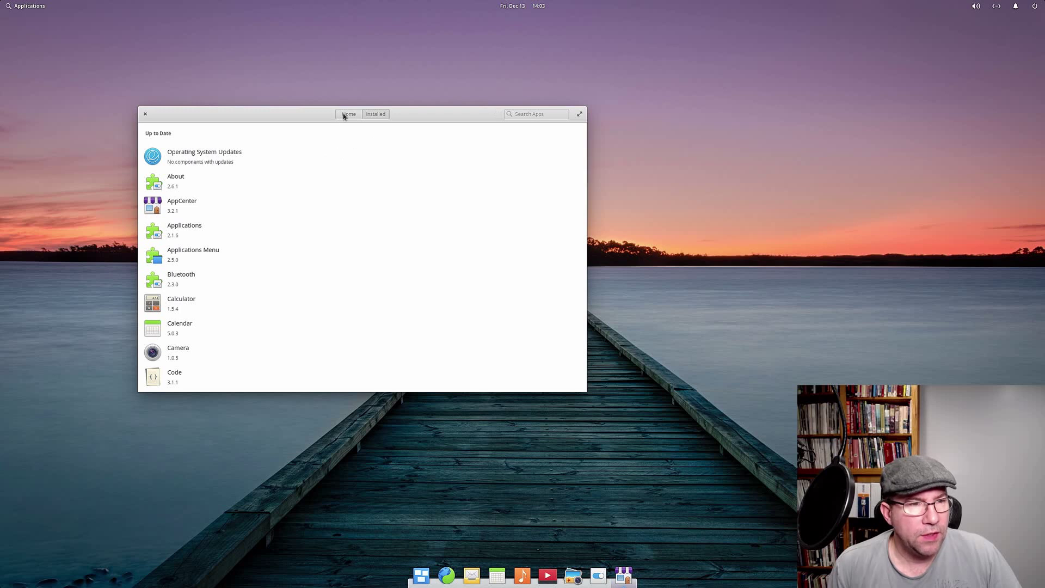
pyautogui.scroll(-2, 205, 377)
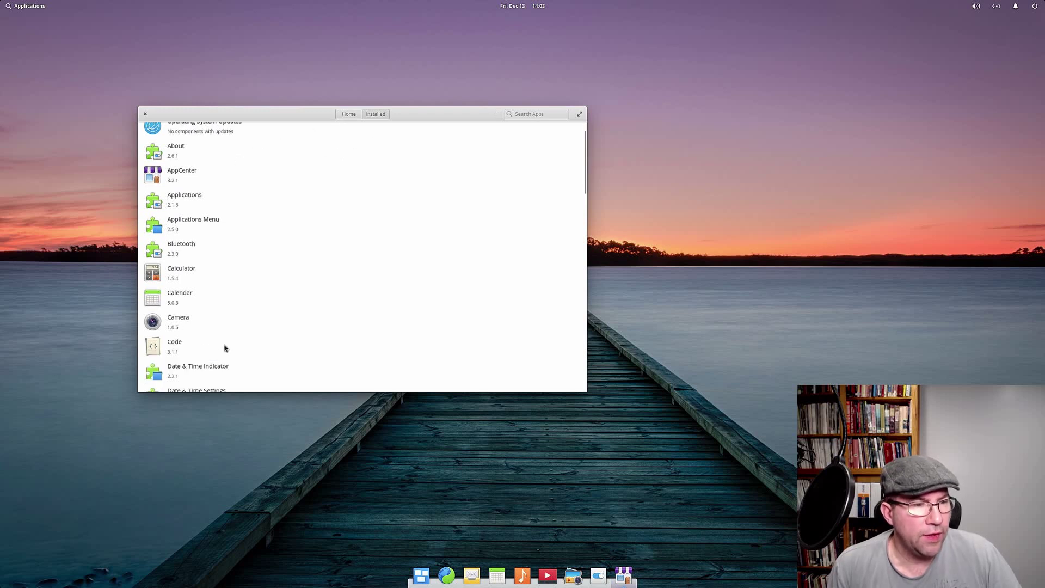
pyautogui.scroll(2, 226, 347)
pyautogui.click(347, 113)
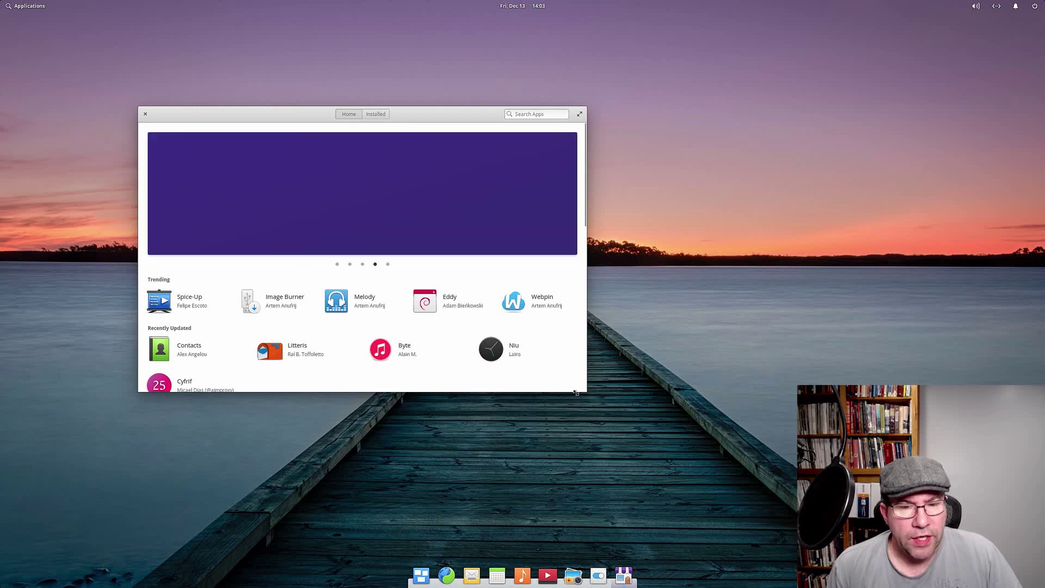
# Step: Enlarge and reposition the AppCenter window, then browse into the Accessories category
pyautogui.moveTo(576, 392); pyautogui.dragTo(601, 484)
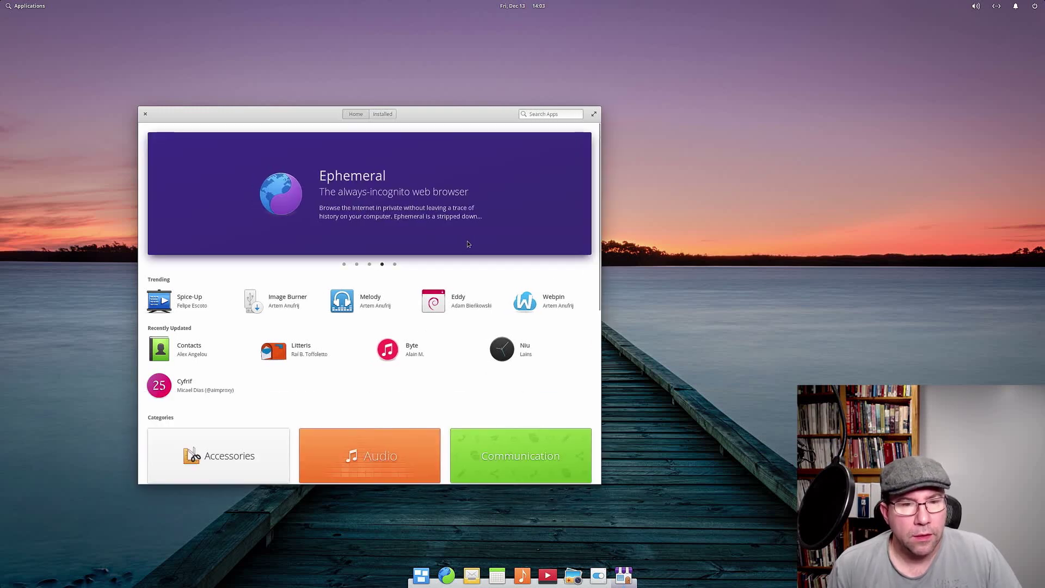
pyautogui.moveTo(453, 117); pyautogui.dragTo(512, 77)
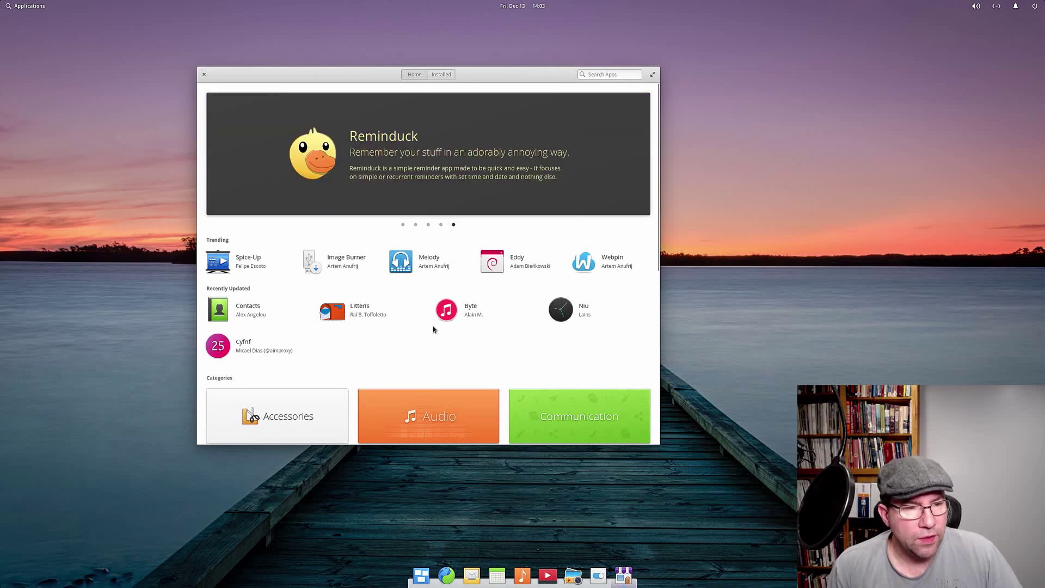
pyautogui.scroll(-2, 409, 333)
pyautogui.scroll(-2, 408, 333)
pyautogui.scroll(-5, 318, 285)
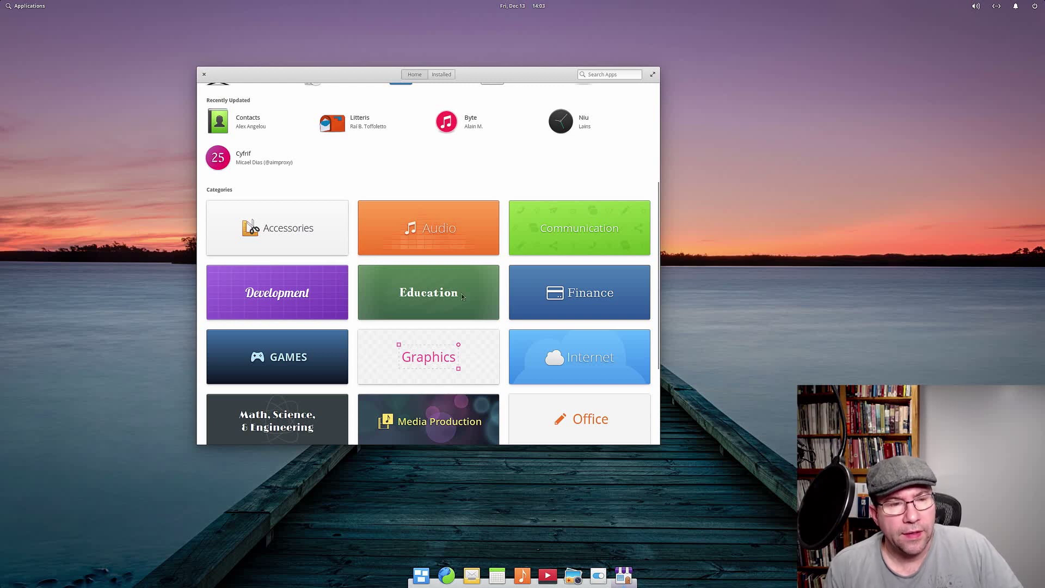
pyautogui.click(333, 239)
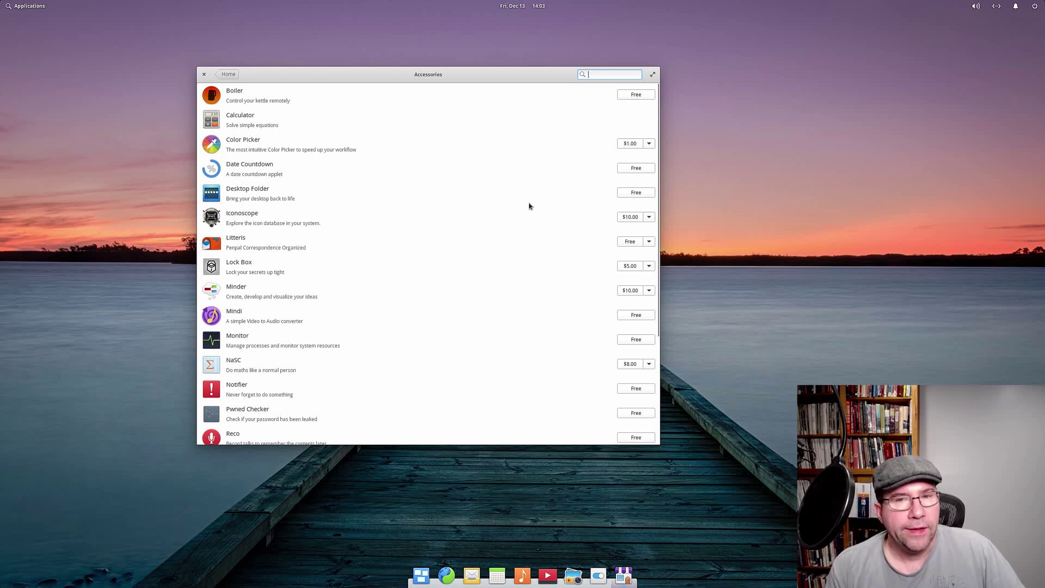
# Step: Inspect the Color Picker store page and its price options, then return to Accessories
pyautogui.click(276, 144)
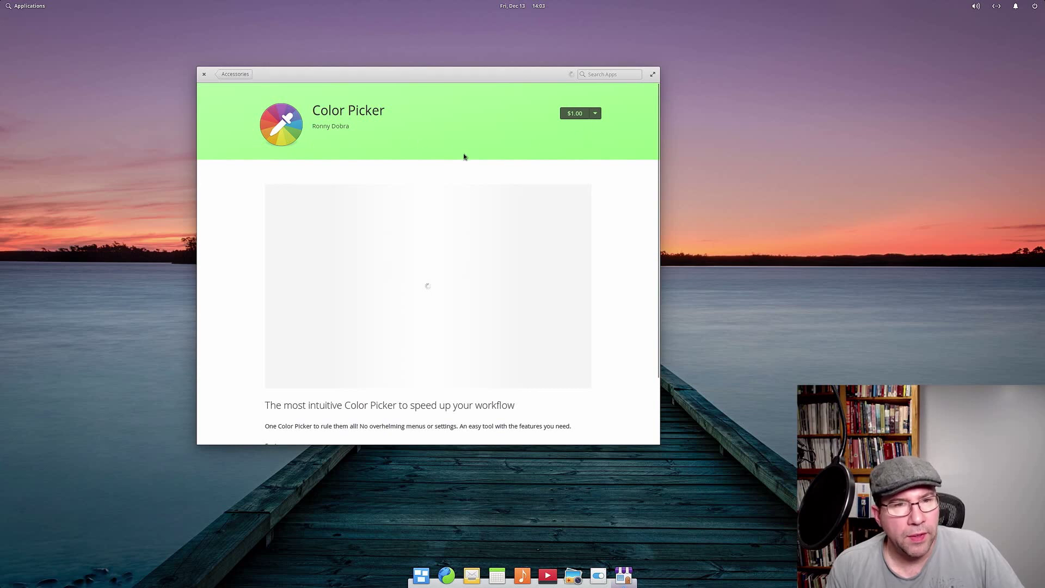
pyautogui.click(598, 115)
pyautogui.click(619, 106)
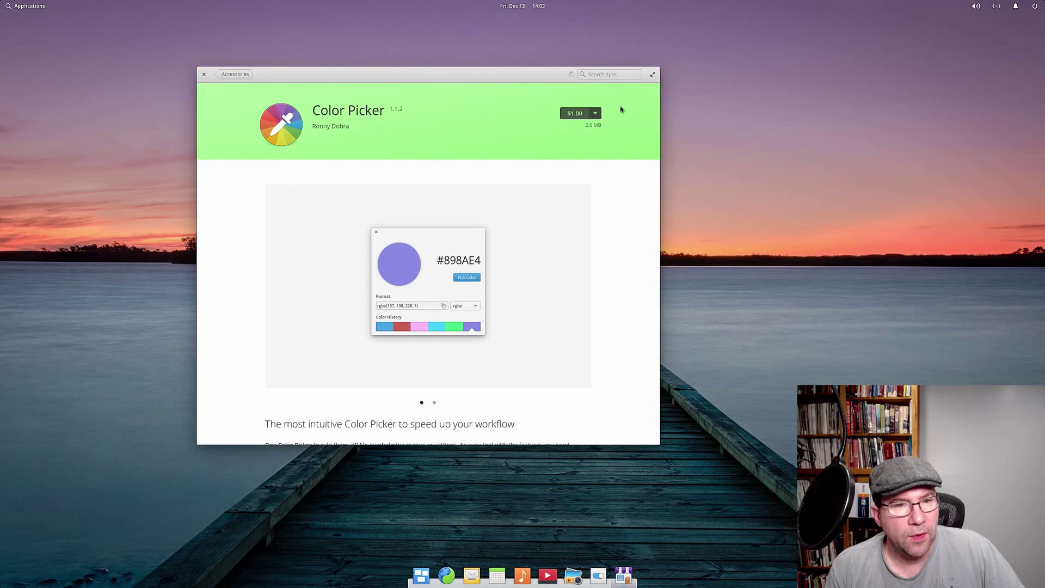
pyautogui.scroll(-5, 618, 374)
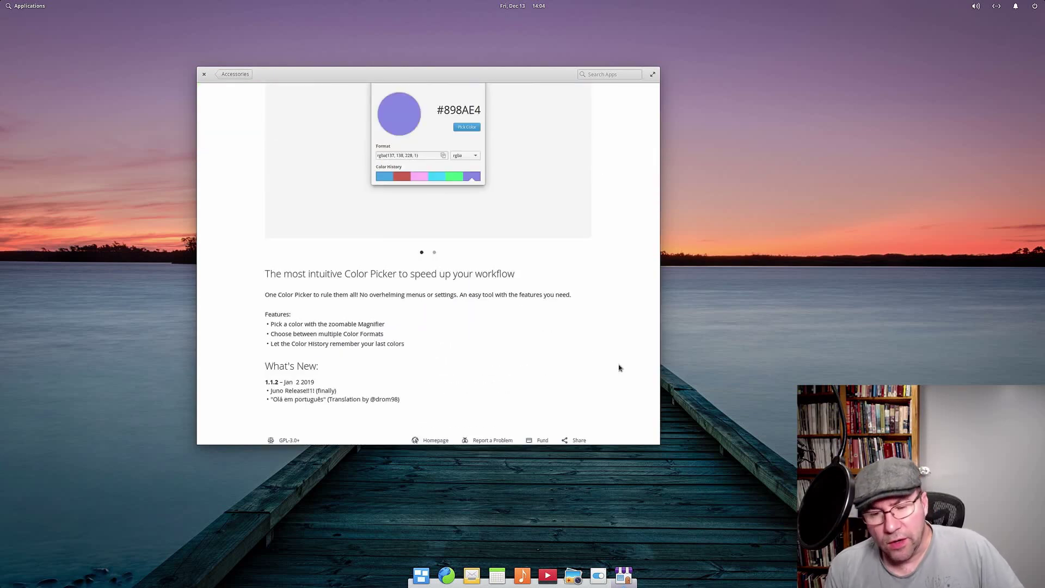
pyautogui.scroll(5, 619, 368)
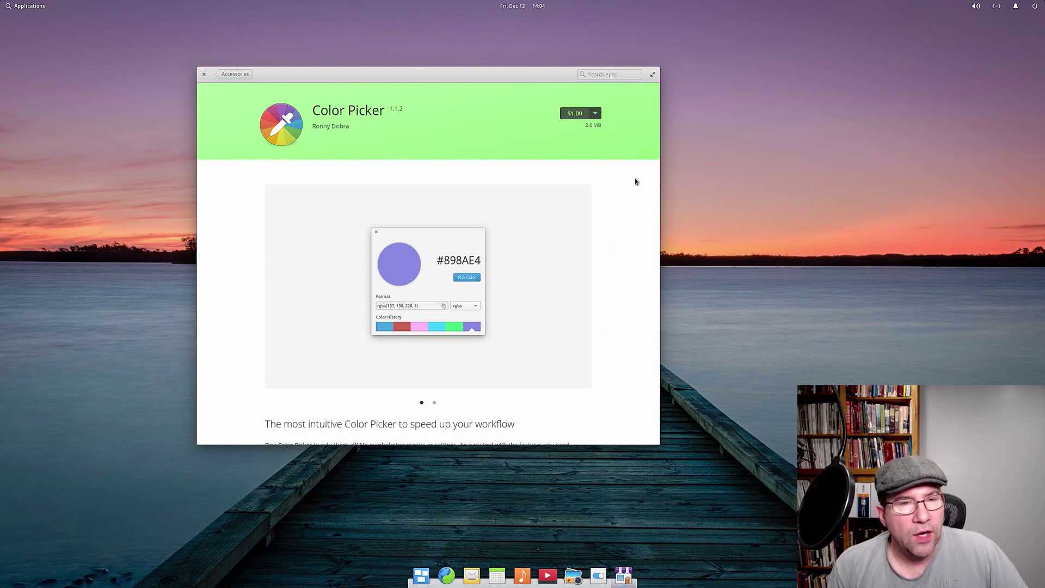
pyautogui.scroll(-5, 622, 180)
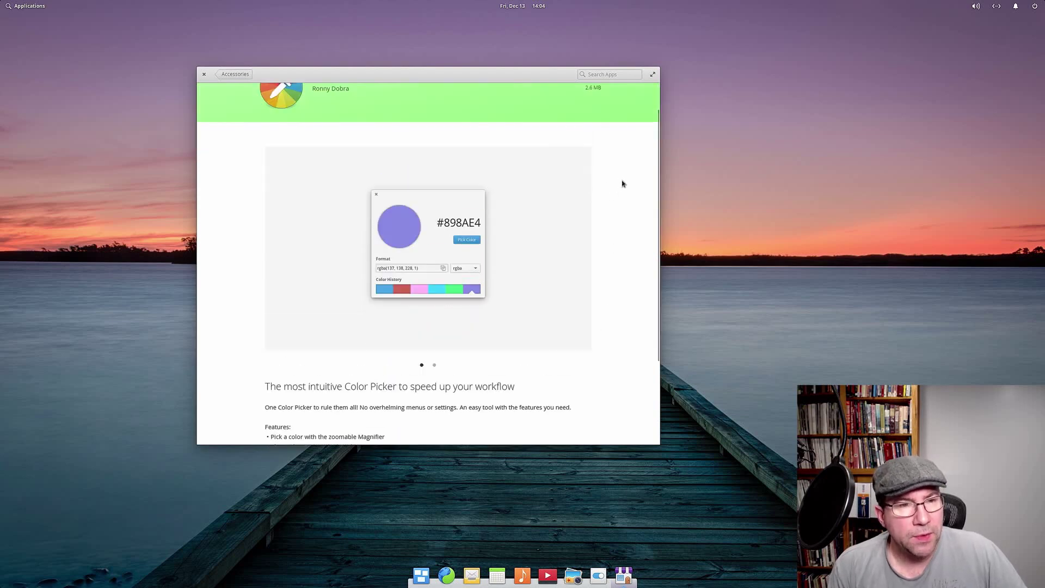
pyautogui.scroll(5, 622, 181)
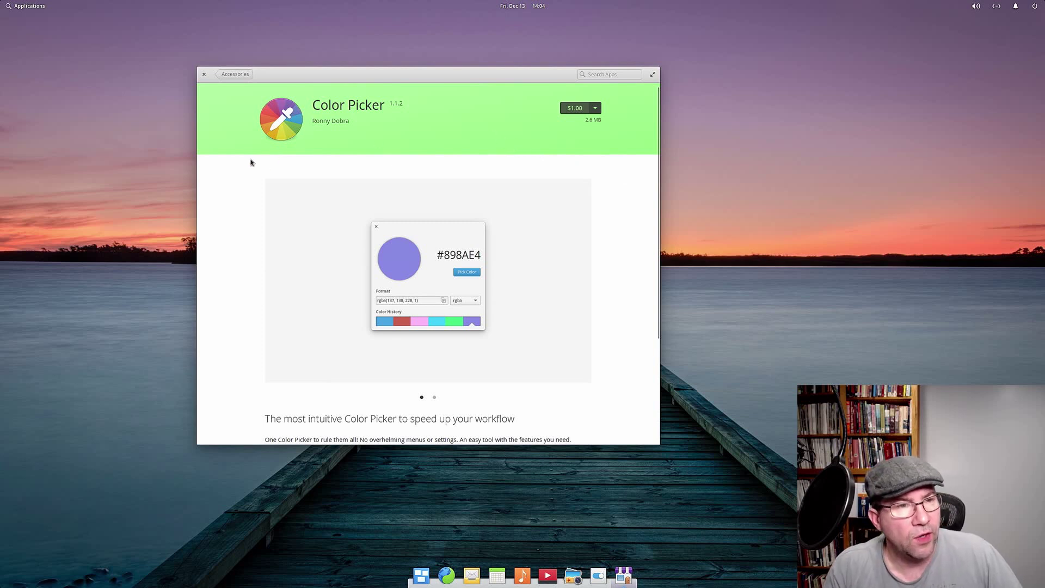
pyautogui.click(238, 75)
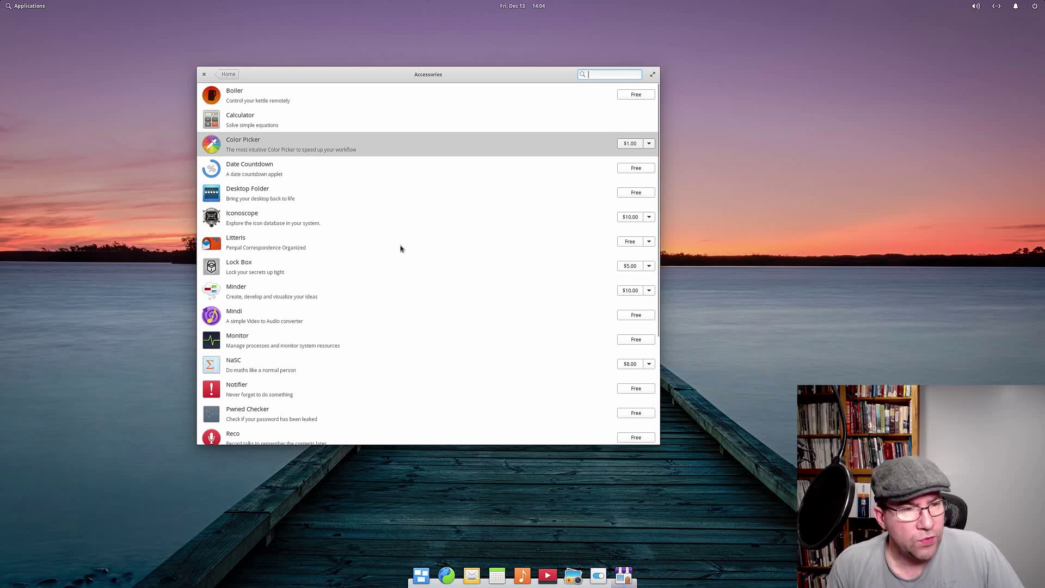
# Step: View the Desktop Folder store page, go back to Accessories, and close AppCenter
pyautogui.click(270, 201)
pyautogui.scroll(-2, 618, 354)
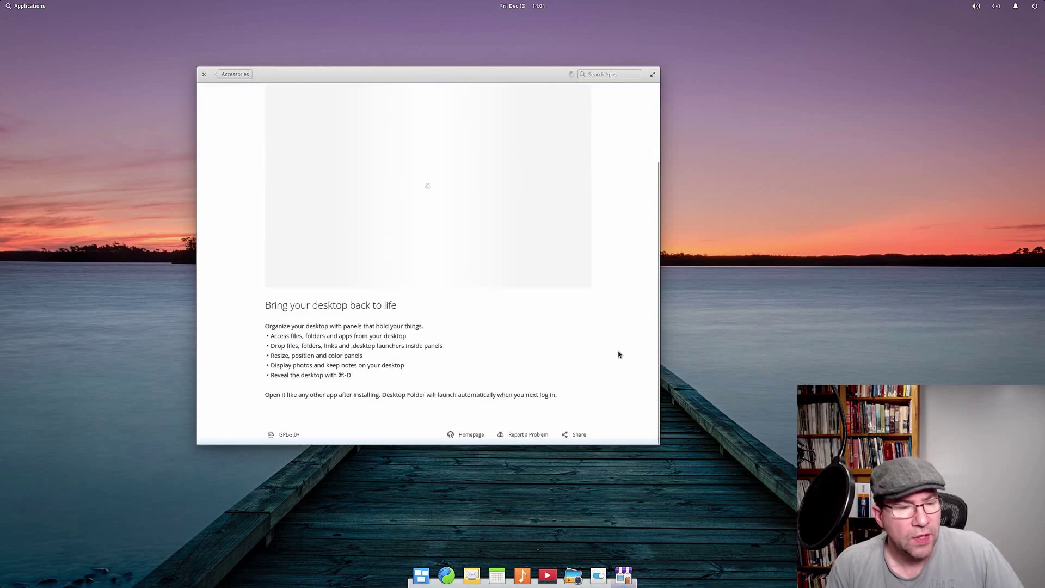
pyautogui.scroll(2, 602, 317)
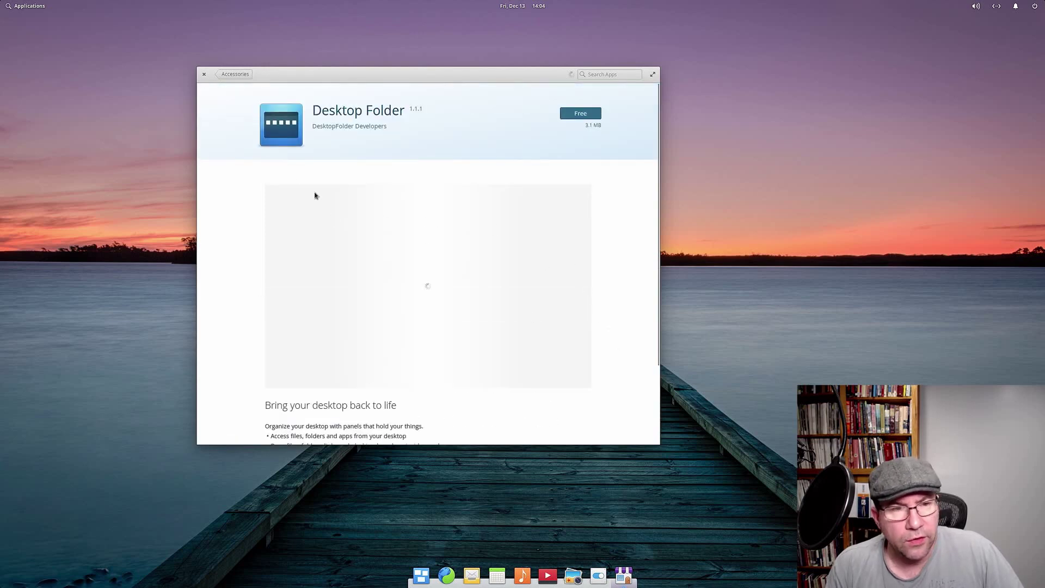
pyautogui.click(233, 74)
pyautogui.scroll(-5, 512, 303)
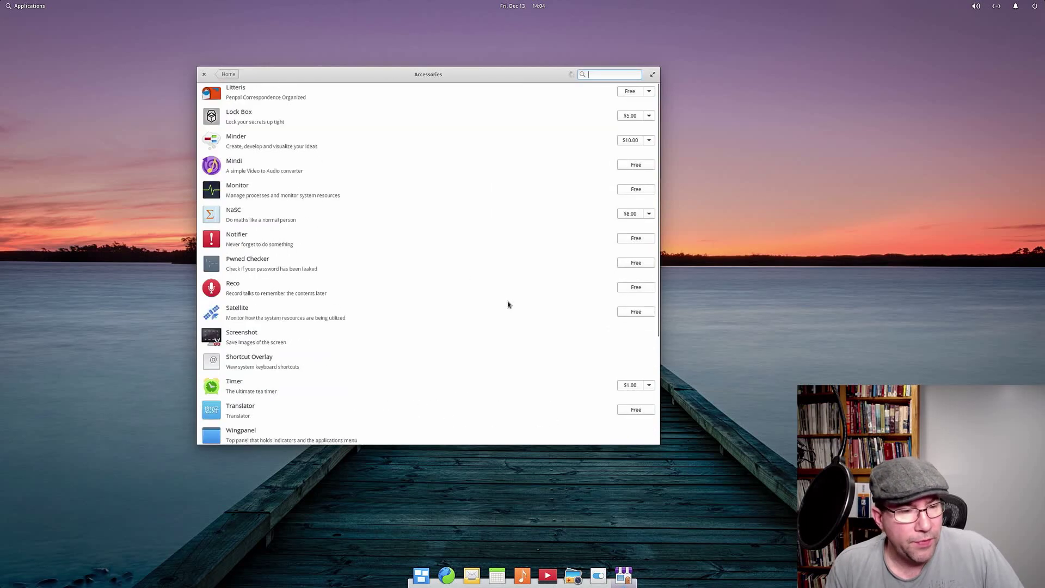
pyautogui.scroll(3, 442, 347)
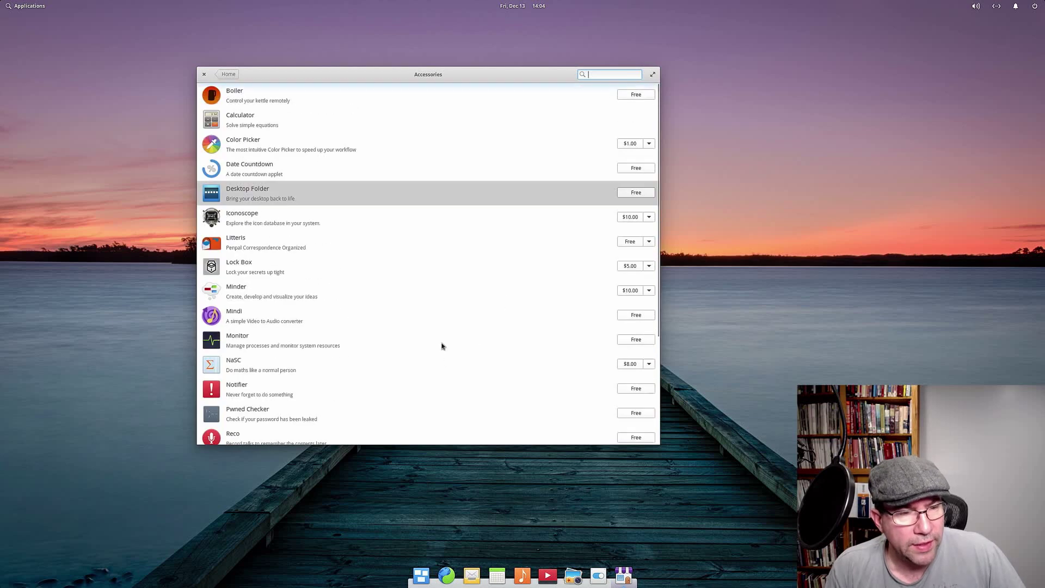
pyautogui.click(205, 76)
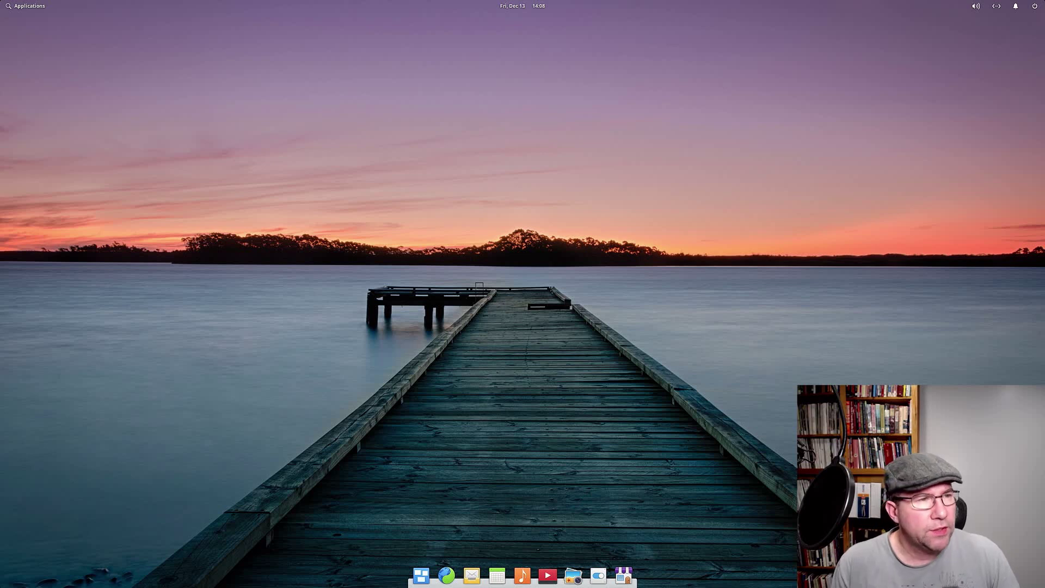
# Step: Open the Applications launcher from the top-left of the panel
pyautogui.click(28, 6)
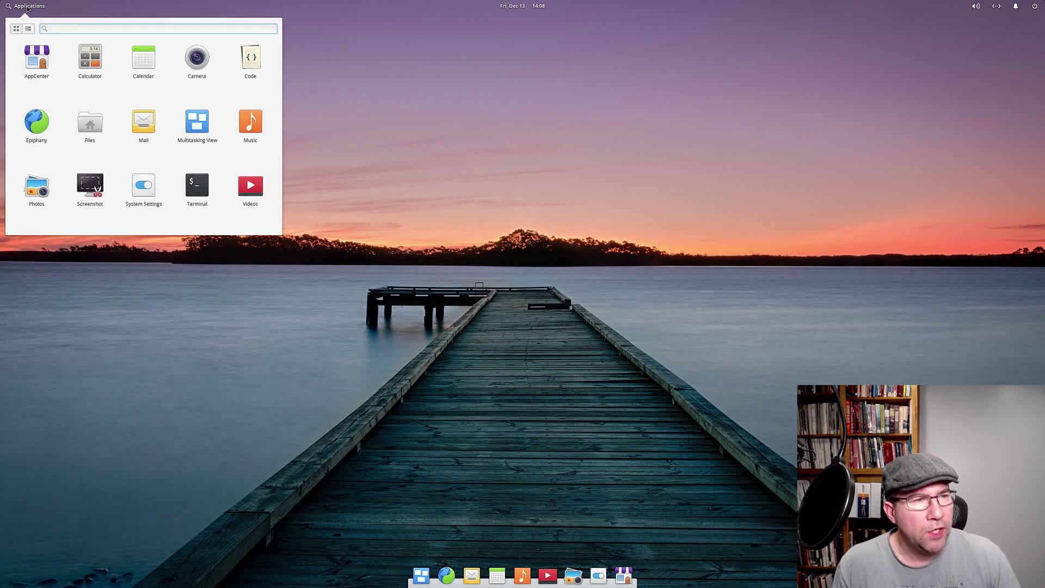
# Step: Reopen the launcher with the Super key and try a search for 'app' before dismissing it
pyautogui.click(28, 7)
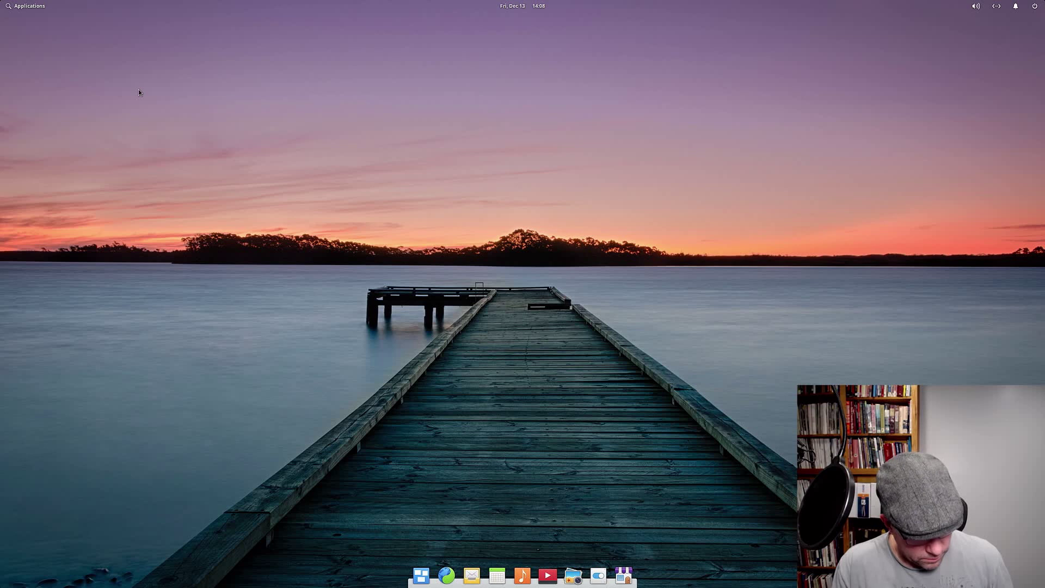
pyautogui.press('super')
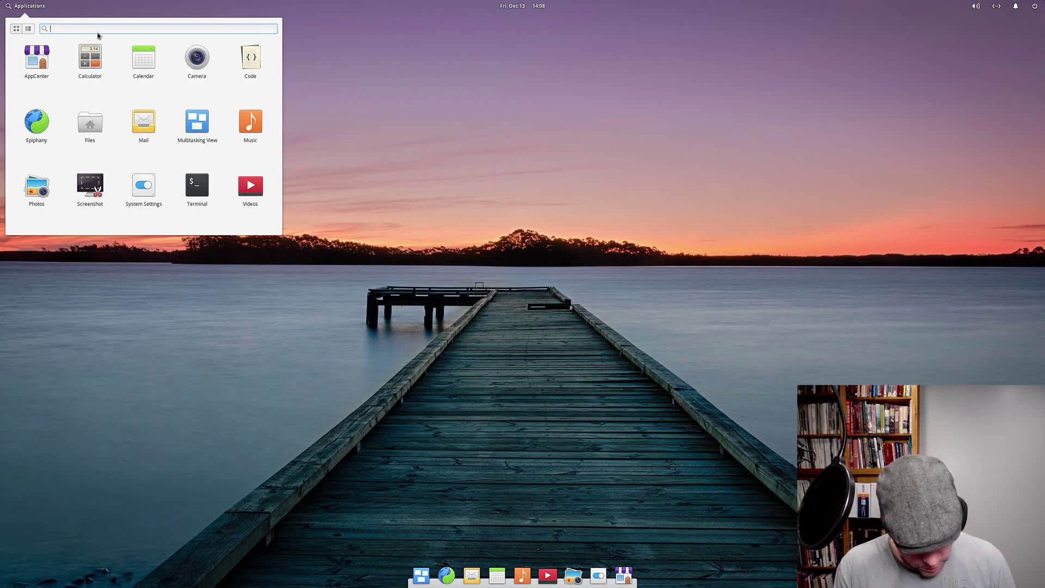
pyautogui.write('app')
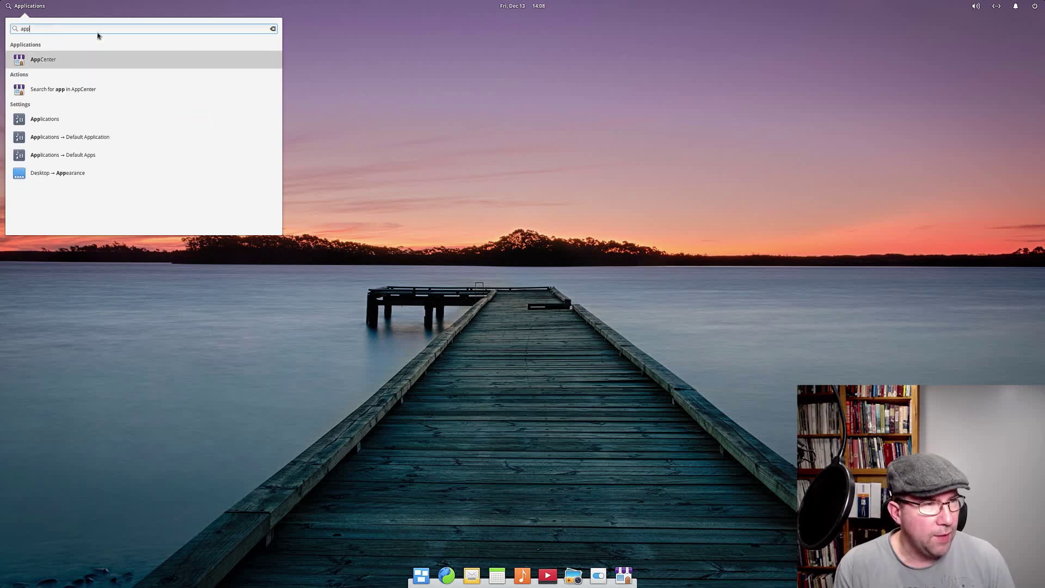
pyautogui.press('BackSpace')
pyautogui.press('BackSpace')
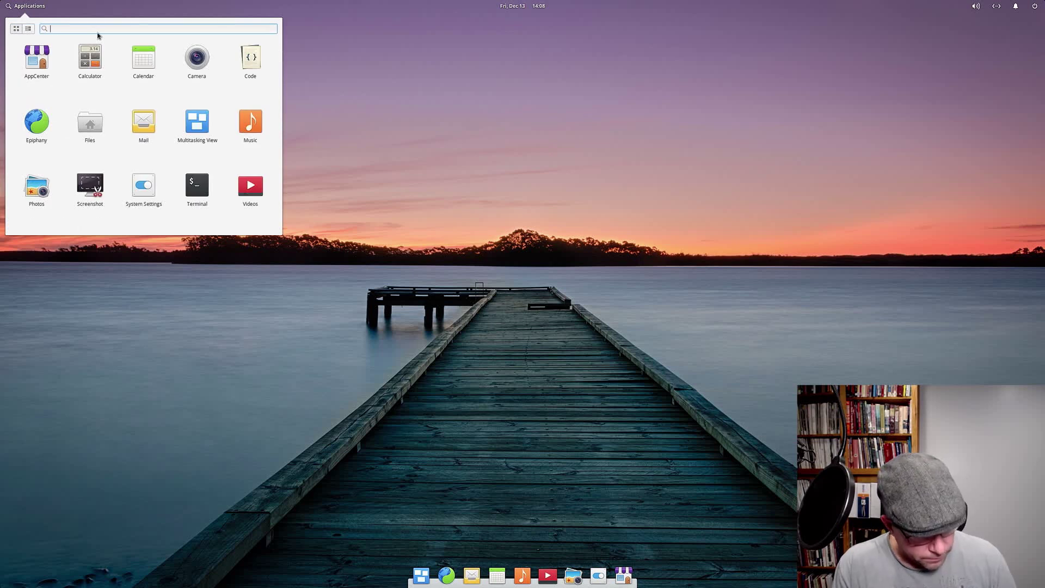
pyautogui.press('Escape')
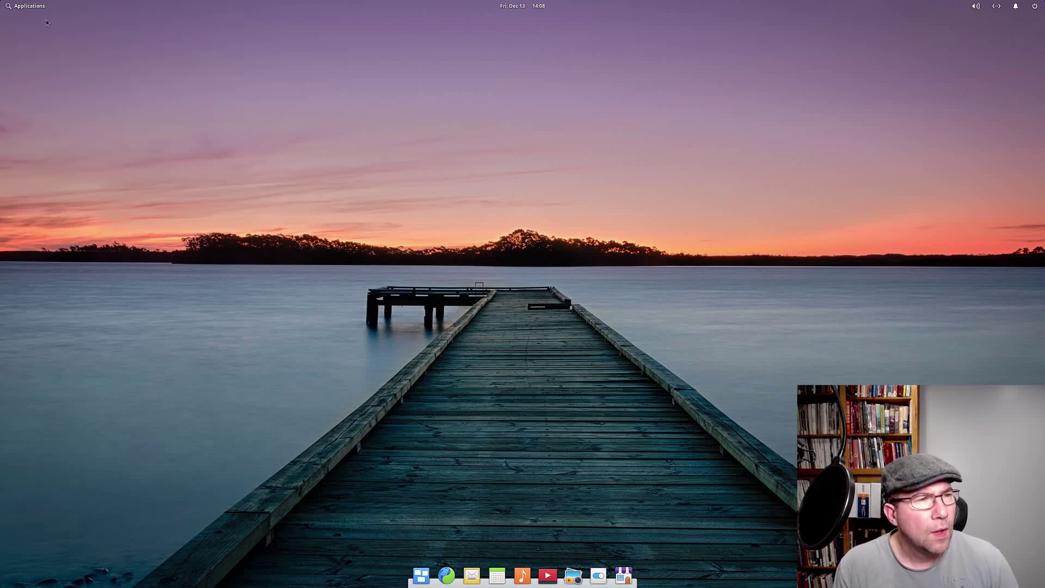
# Step: Reopen the launcher, switch to category view and back to the grid, then close it
pyautogui.click(31, 7)
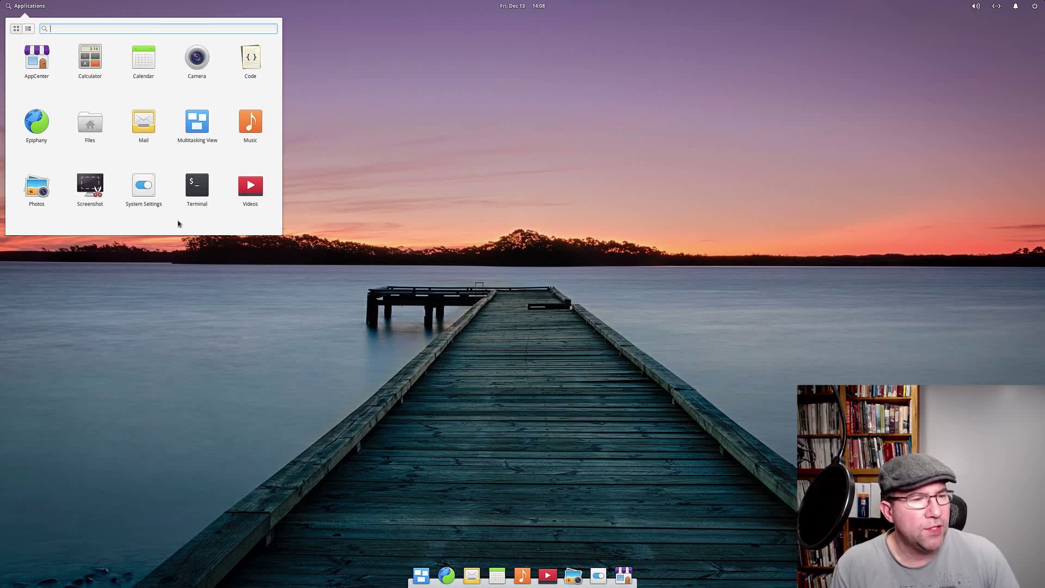
pyautogui.click(29, 31)
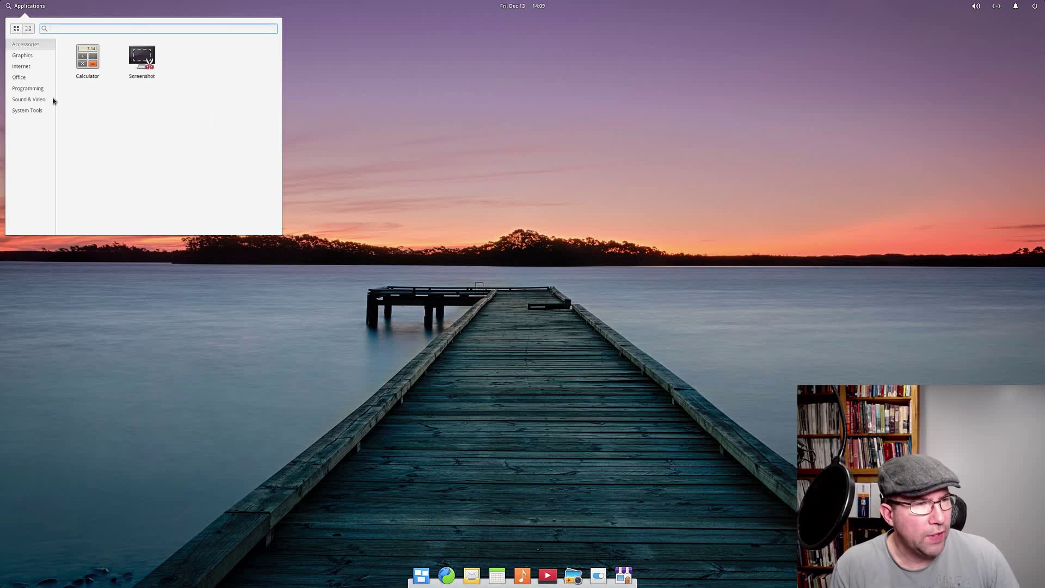
pyautogui.click(17, 29)
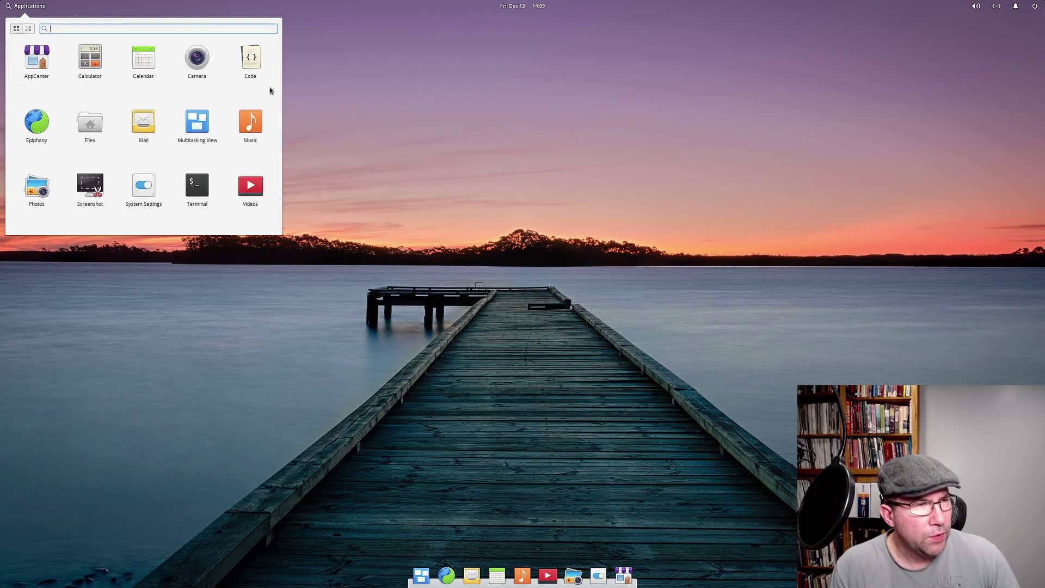
pyautogui.click(375, 95)
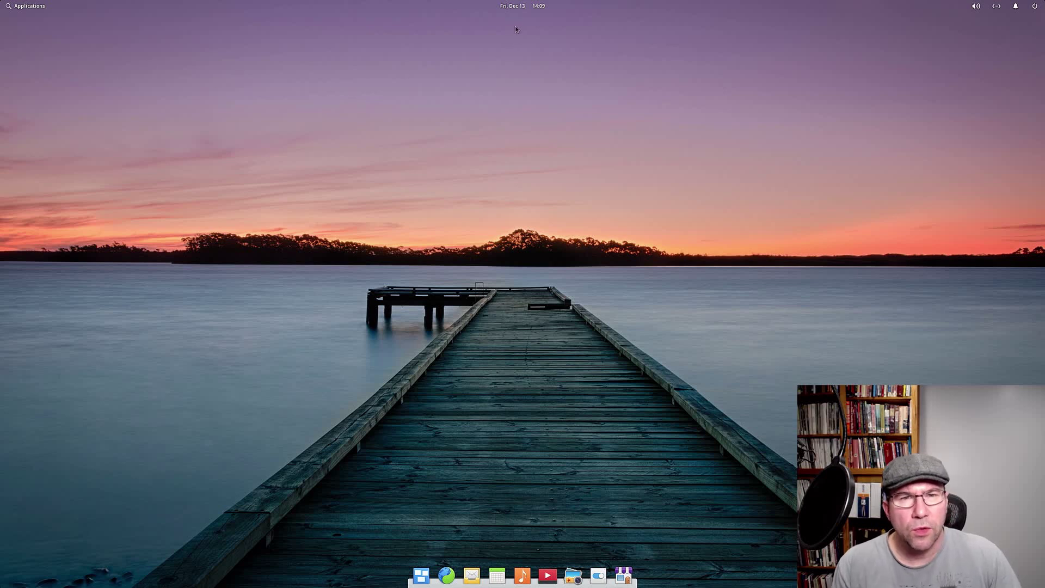
pyautogui.click(520, 7)
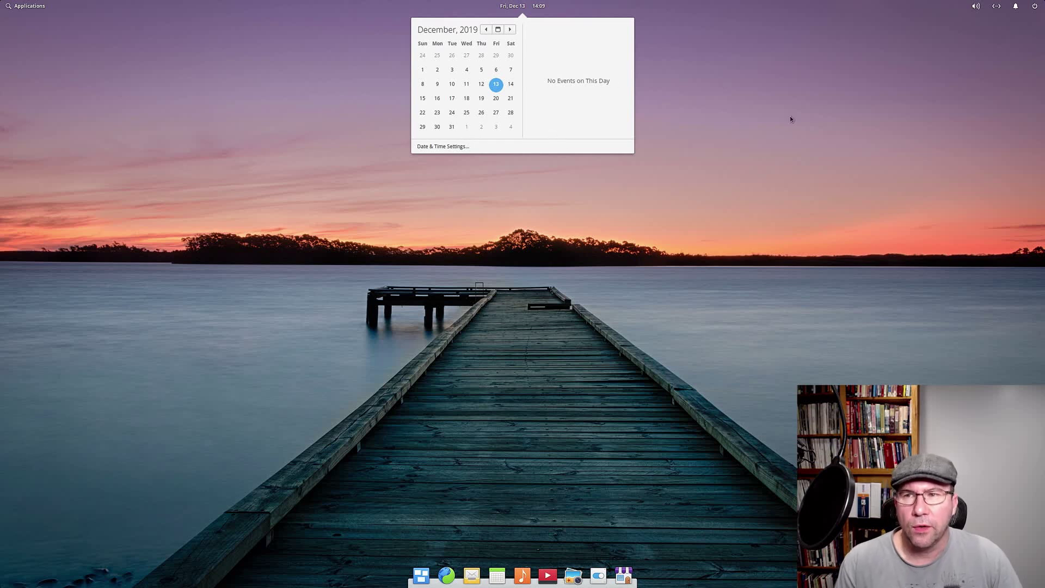
pyautogui.click(889, 46)
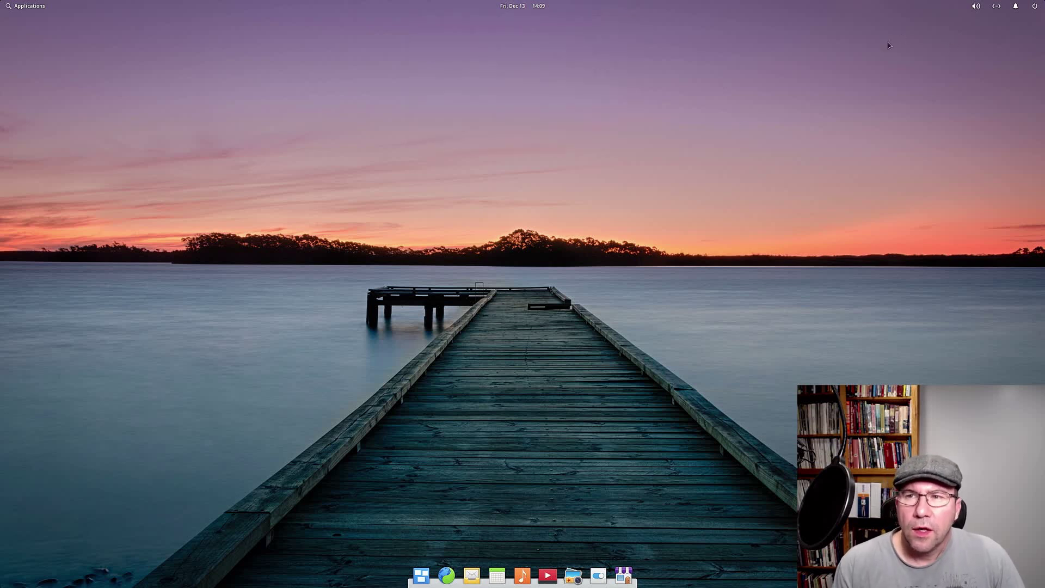
pyautogui.click(977, 11)
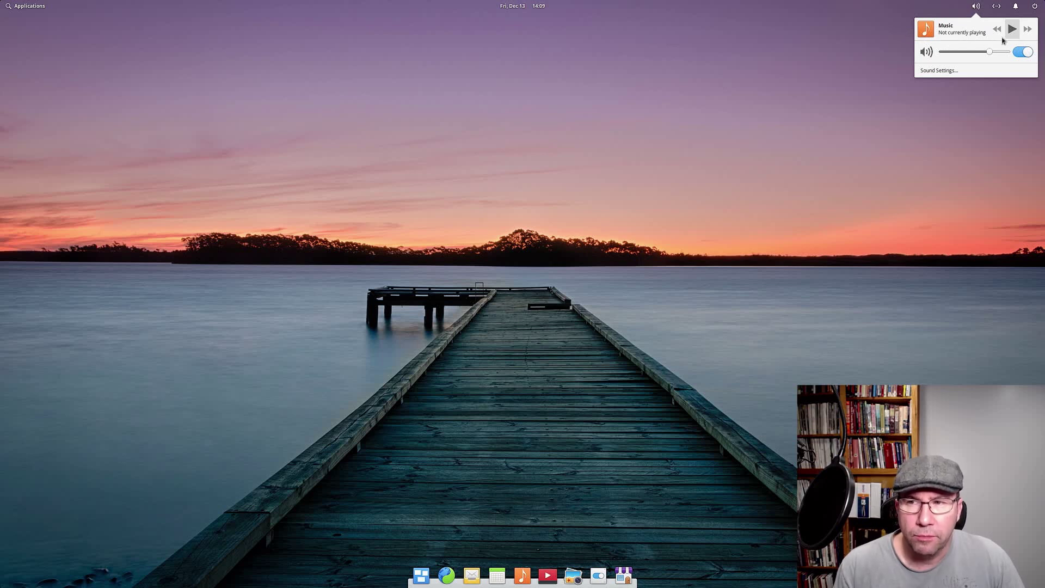
pyautogui.click(882, 21)
pyautogui.click(997, 7)
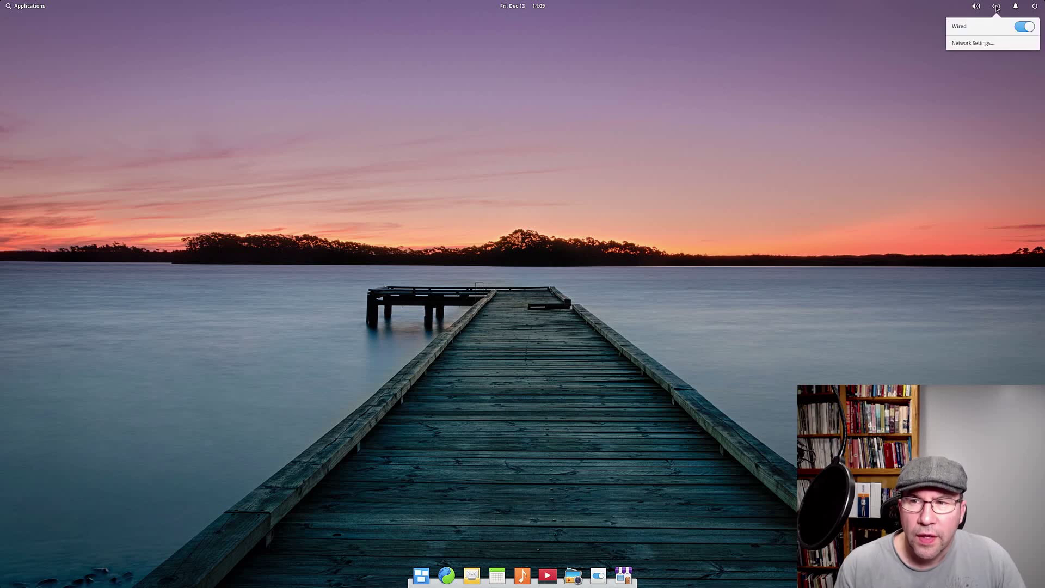
pyautogui.click(996, 8)
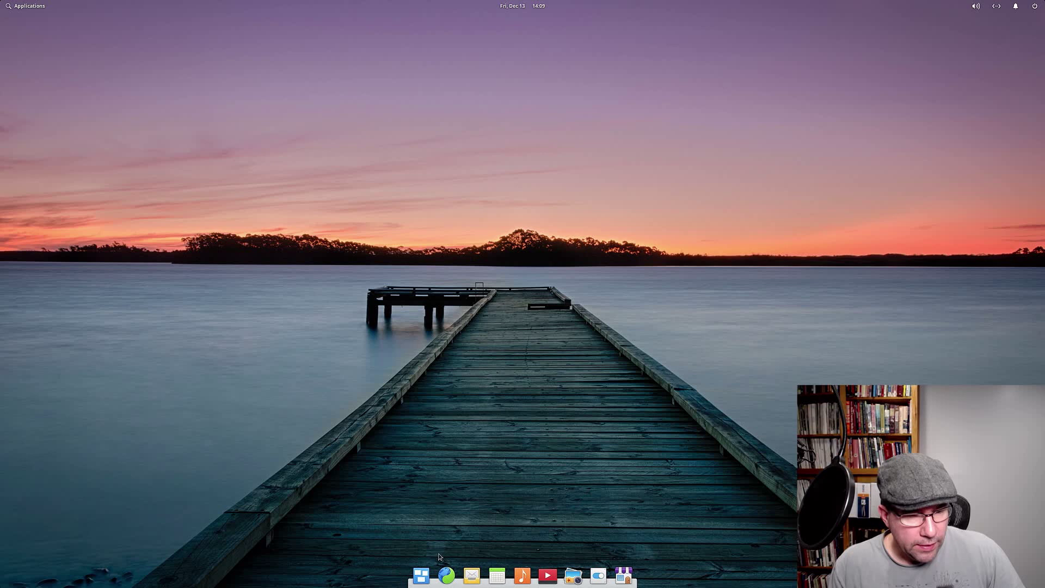
pyautogui.click(422, 576)
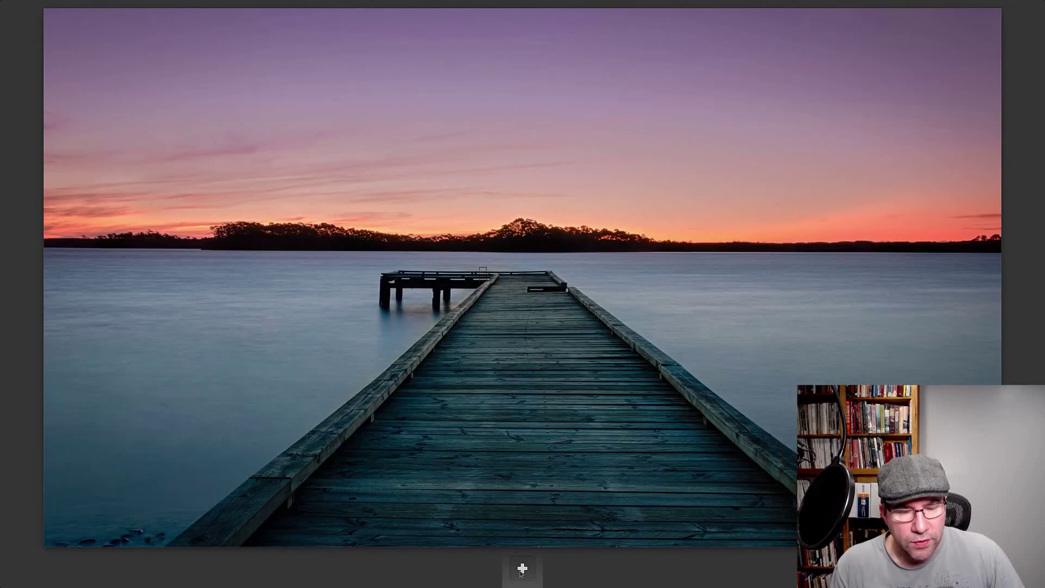
pyautogui.click(417, 480)
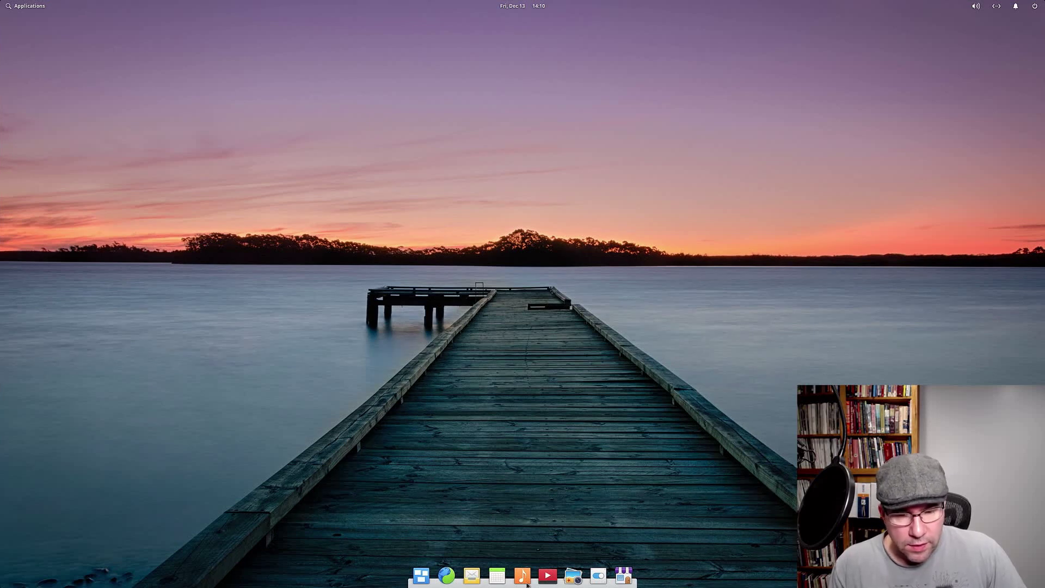
# Step: In Epiphany, search Google for 'elementary os' and open the elementary.io homepage
pyautogui.click(446, 577)
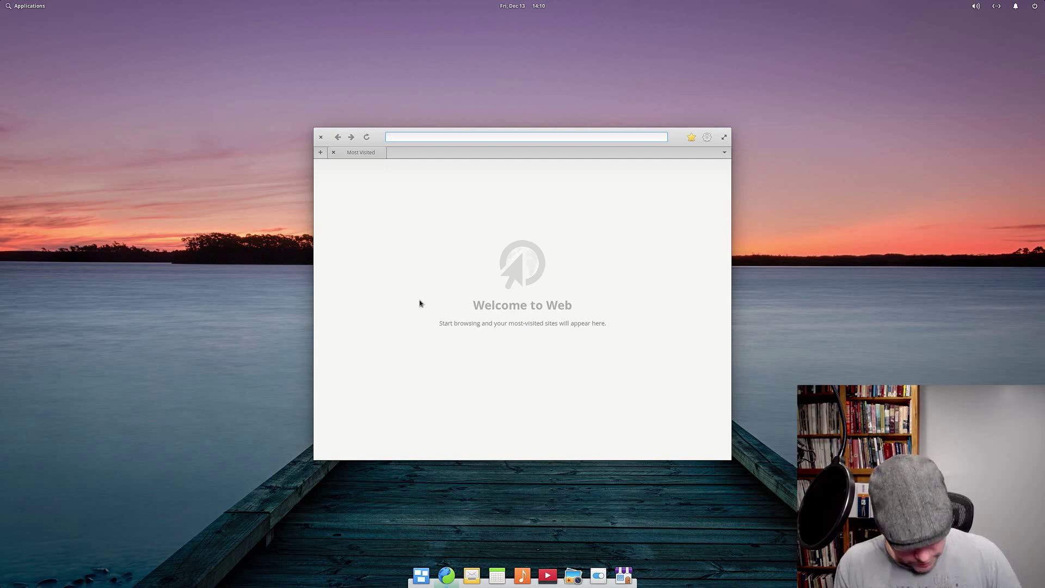
pyautogui.write('elementary os')
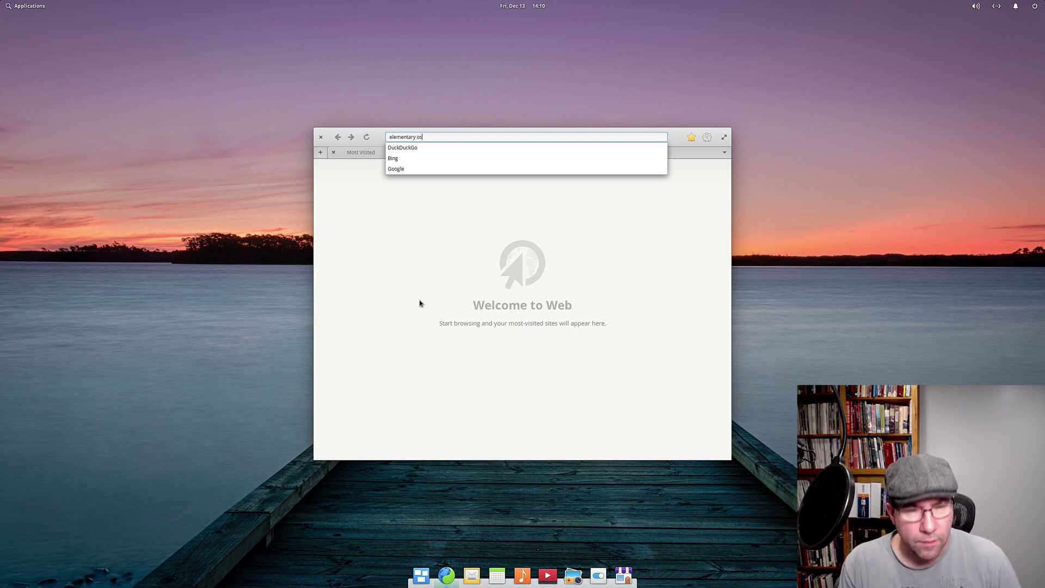
pyautogui.press('Return')
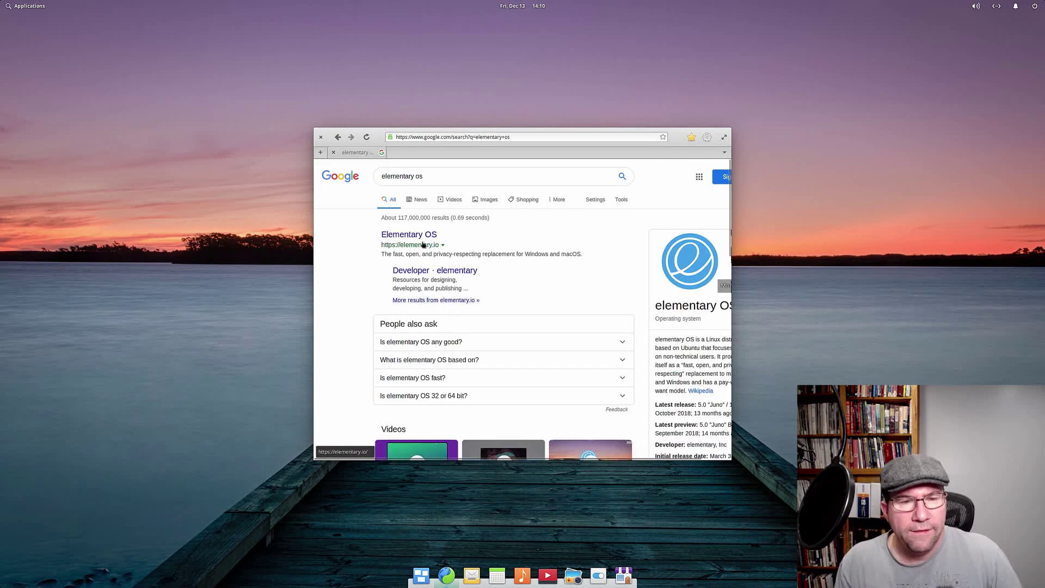
pyautogui.click(409, 240)
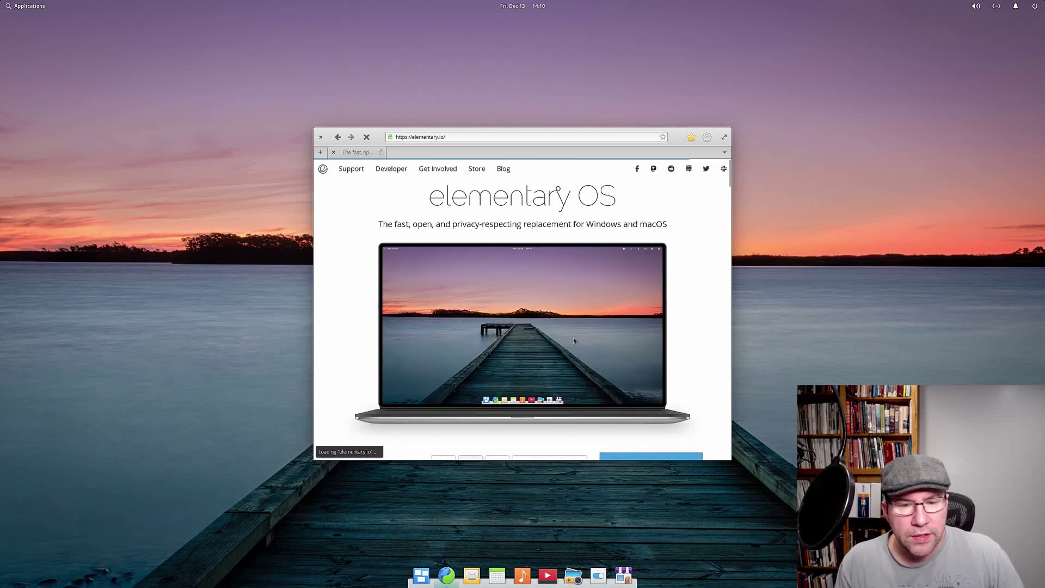
pyautogui.scroll(-2, 684, 336)
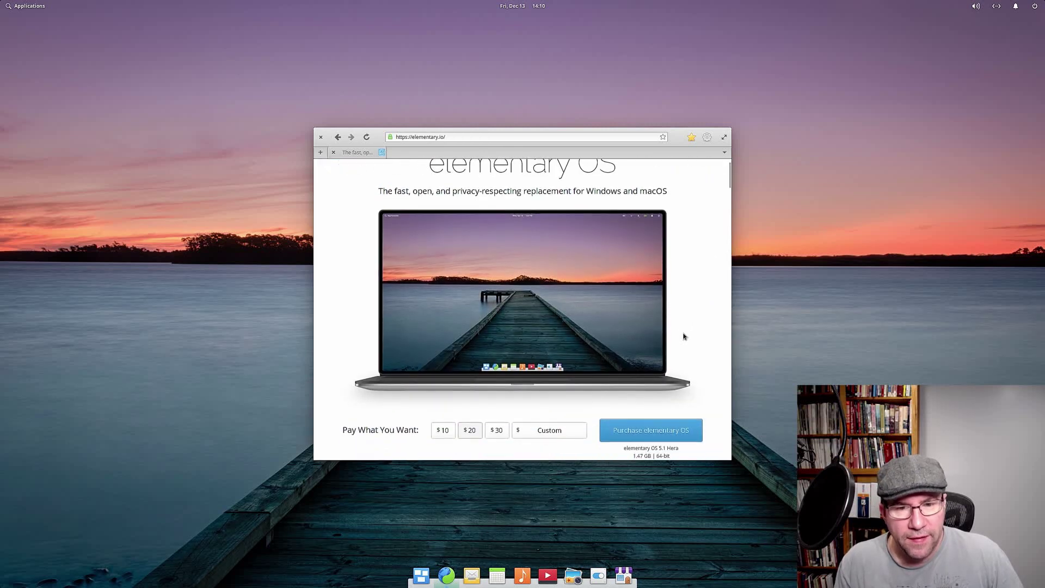
pyautogui.scroll(2, 687, 338)
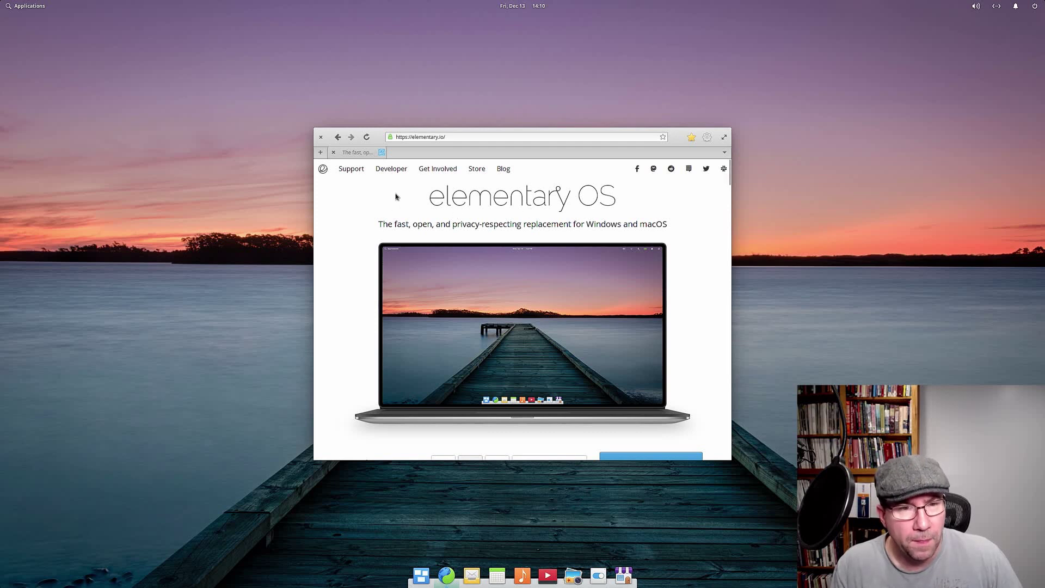
pyautogui.click(442, 137)
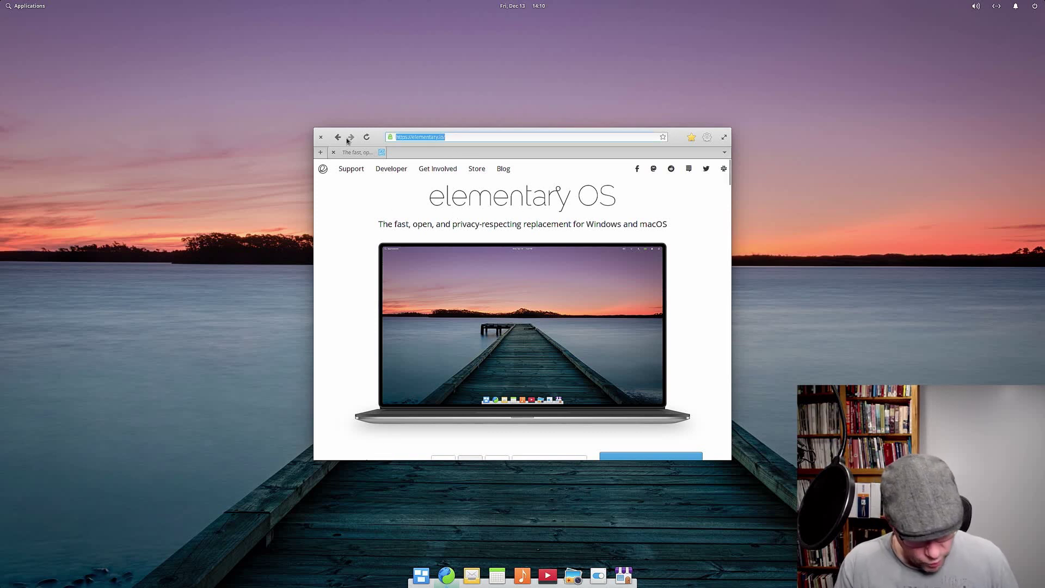
# Step: Search the web for 'wiki' and open Wikipedia from the results
pyautogui.write('wikipedia')
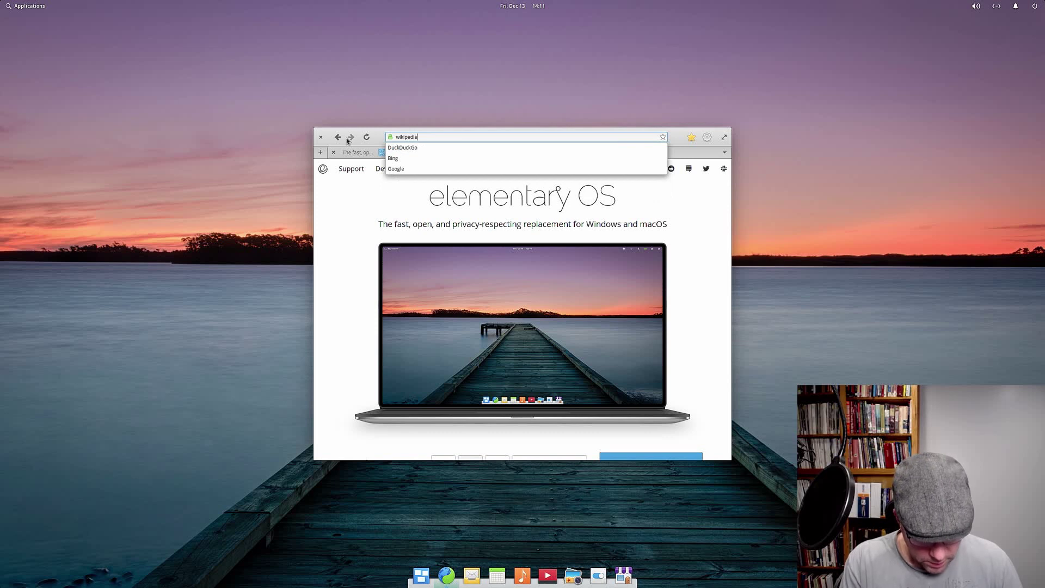
pyautogui.press('Return')
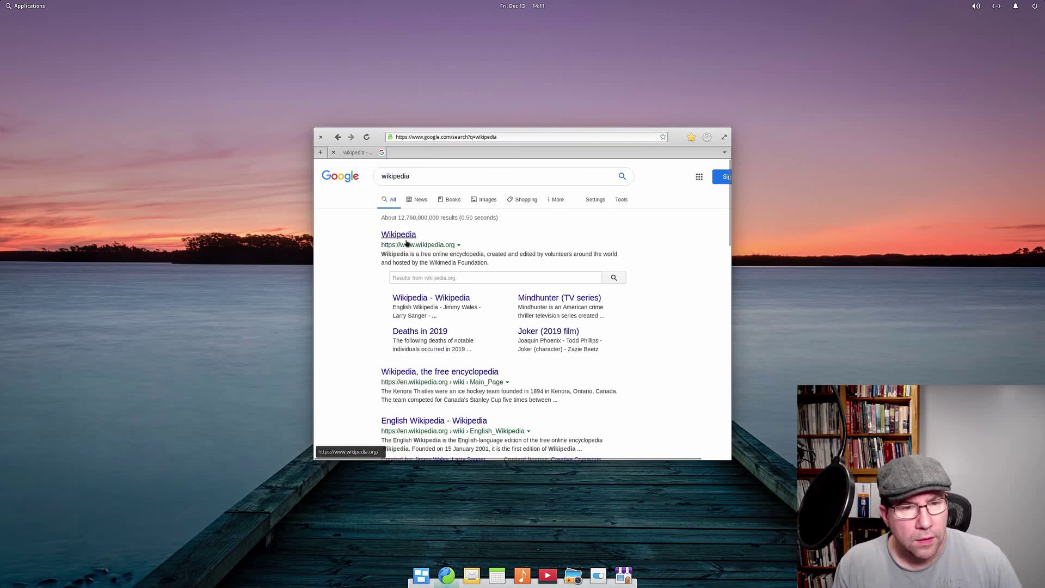
pyautogui.click(403, 237)
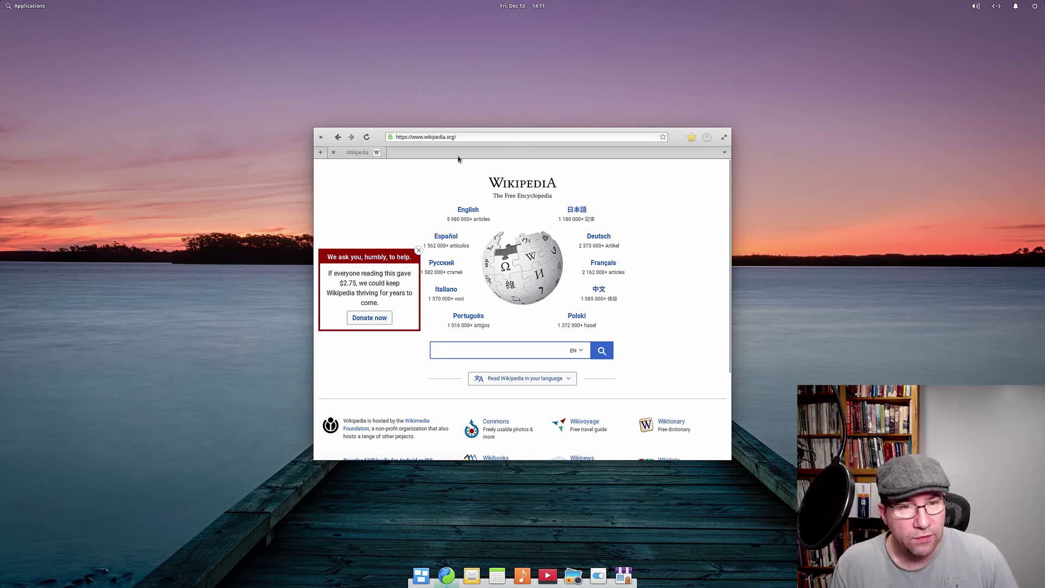
# Step: Search for 'redit' from the address bar and open reddit from the results
pyautogui.click(461, 137)
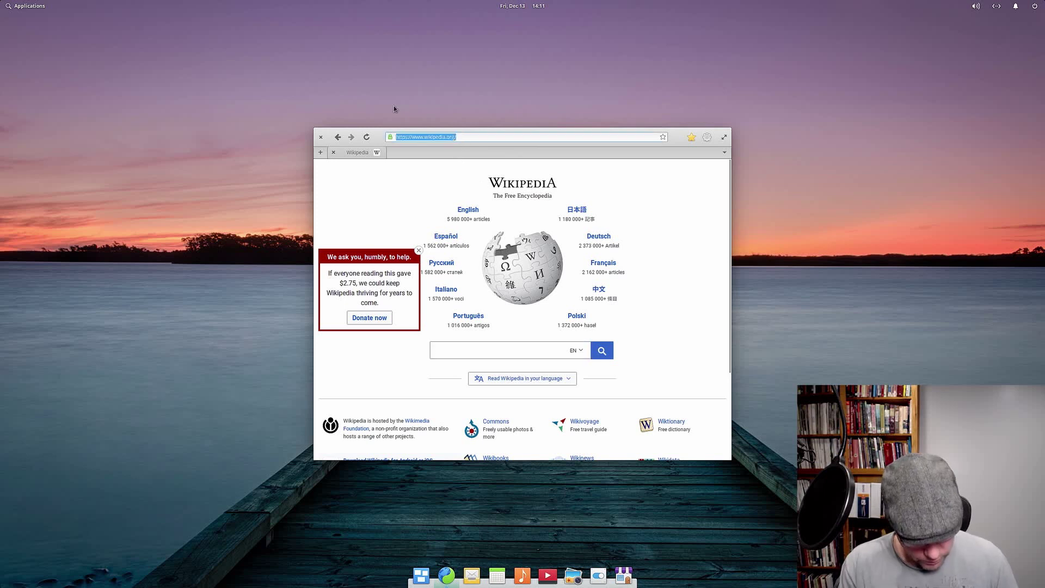
pyautogui.write('redit')
pyautogui.press('Return')
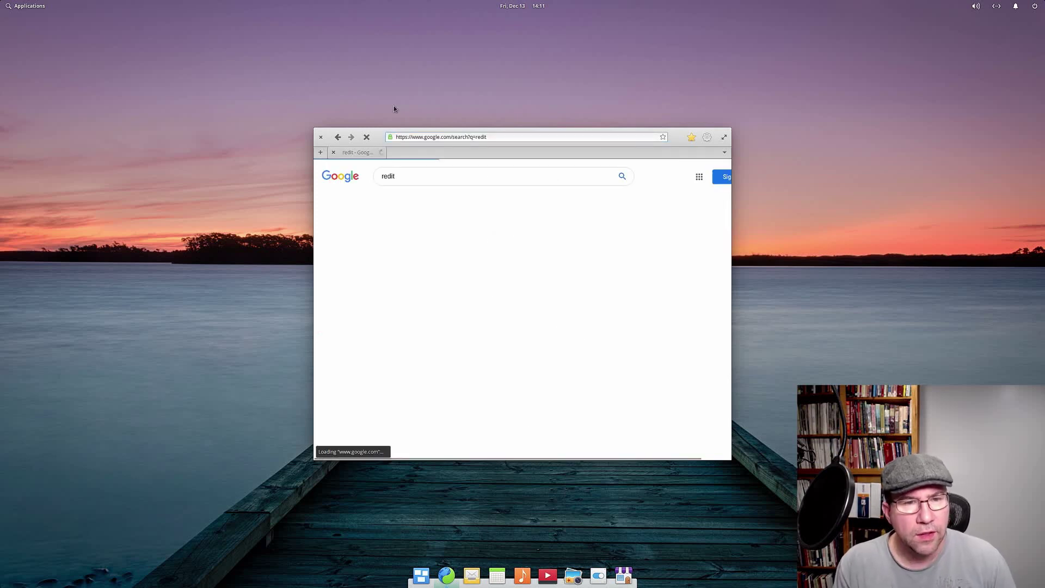
pyautogui.click(423, 271)
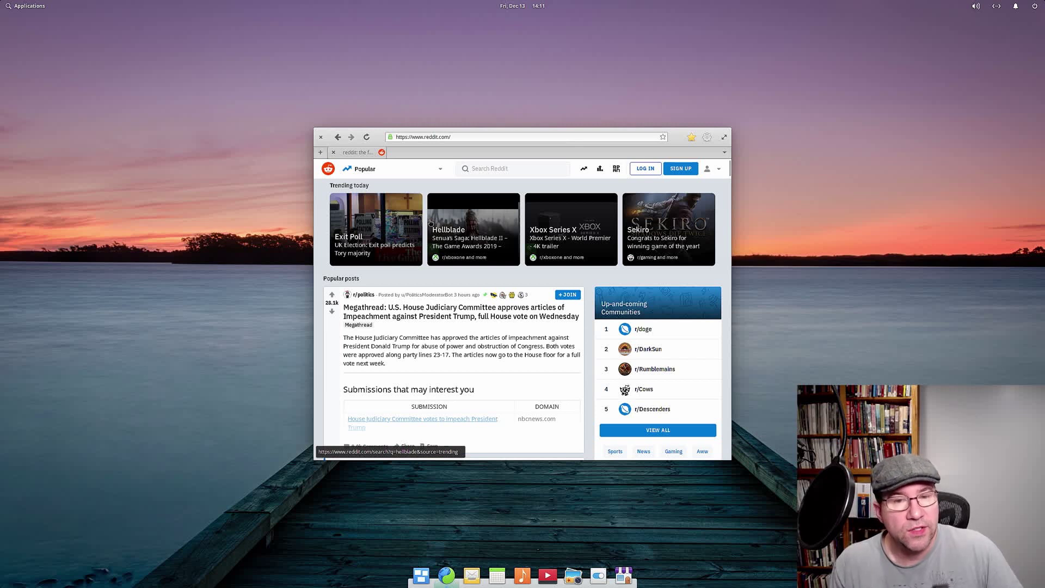
# Step: Close and relaunch Epiphany, move it up-left, and choose Install Site as Web Application
pyautogui.click(321, 137)
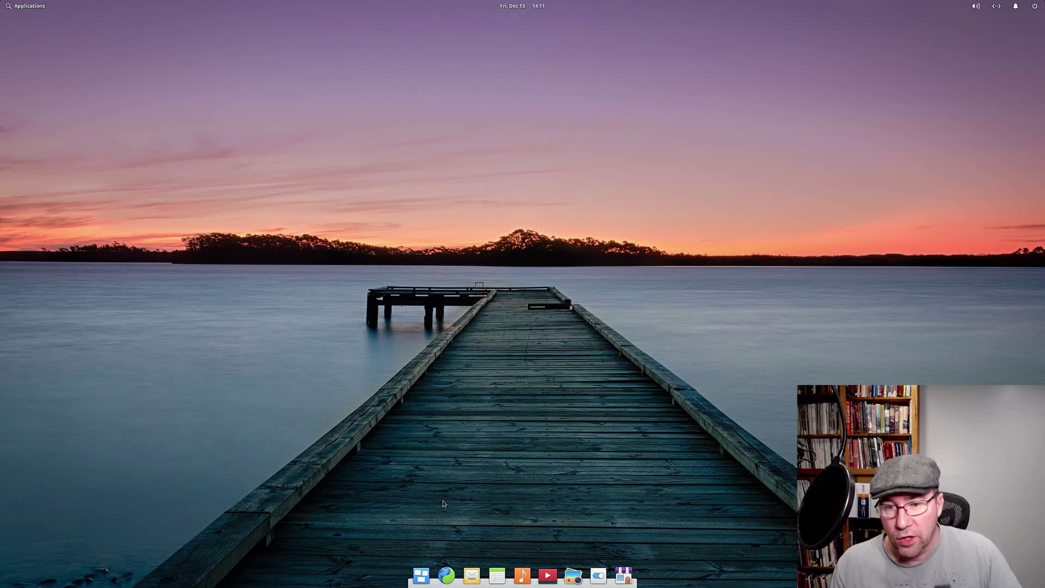
pyautogui.click(447, 576)
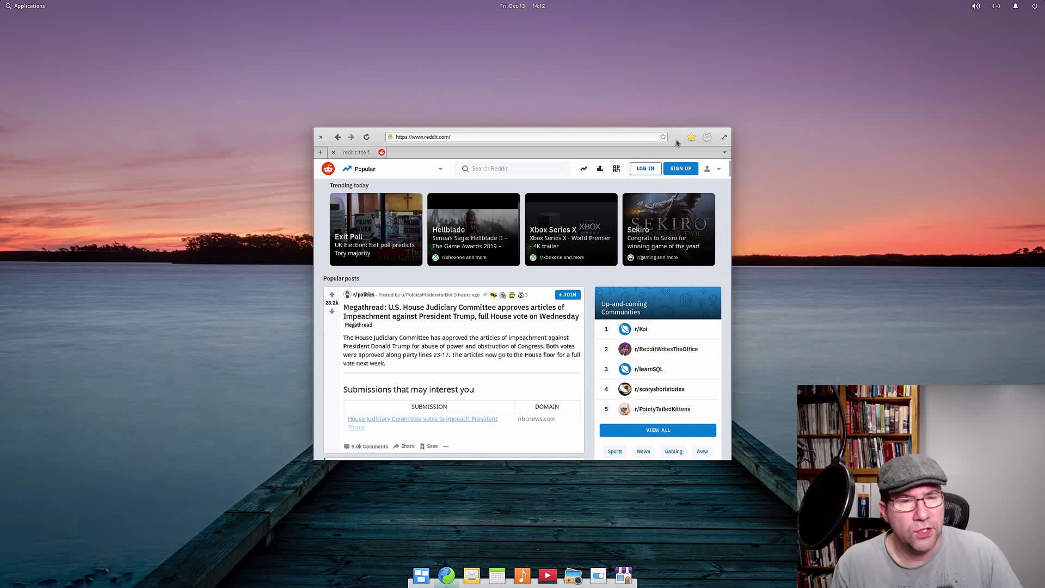
pyautogui.moveTo(676, 139); pyautogui.dragTo(626, 90)
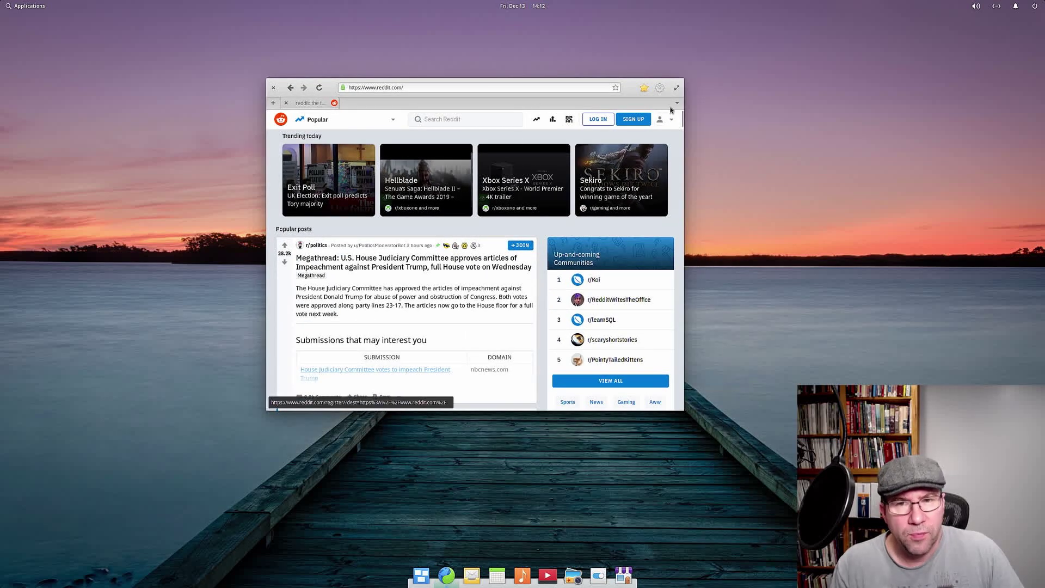
pyautogui.click(660, 89)
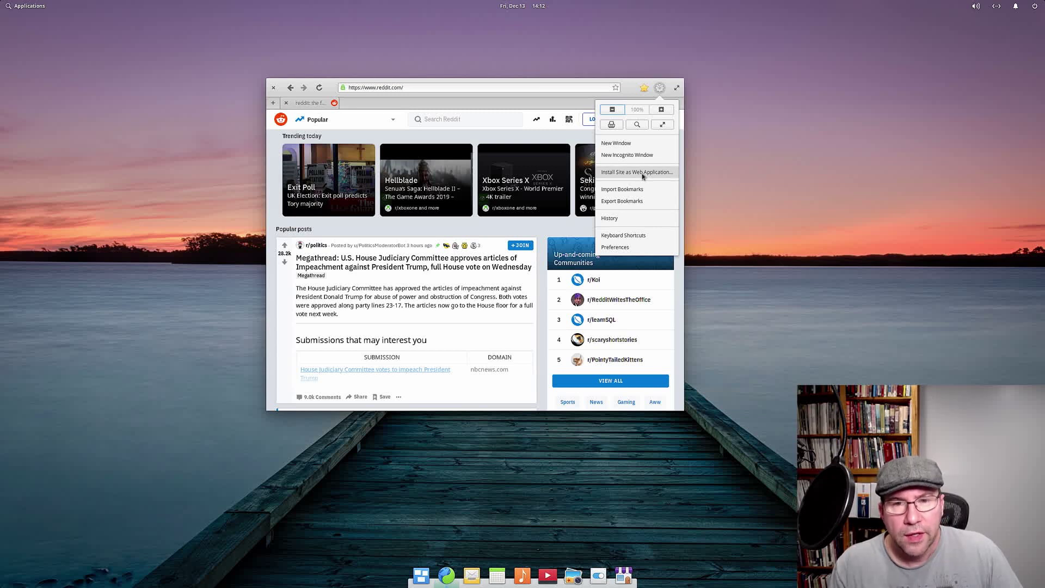
pyautogui.click(643, 172)
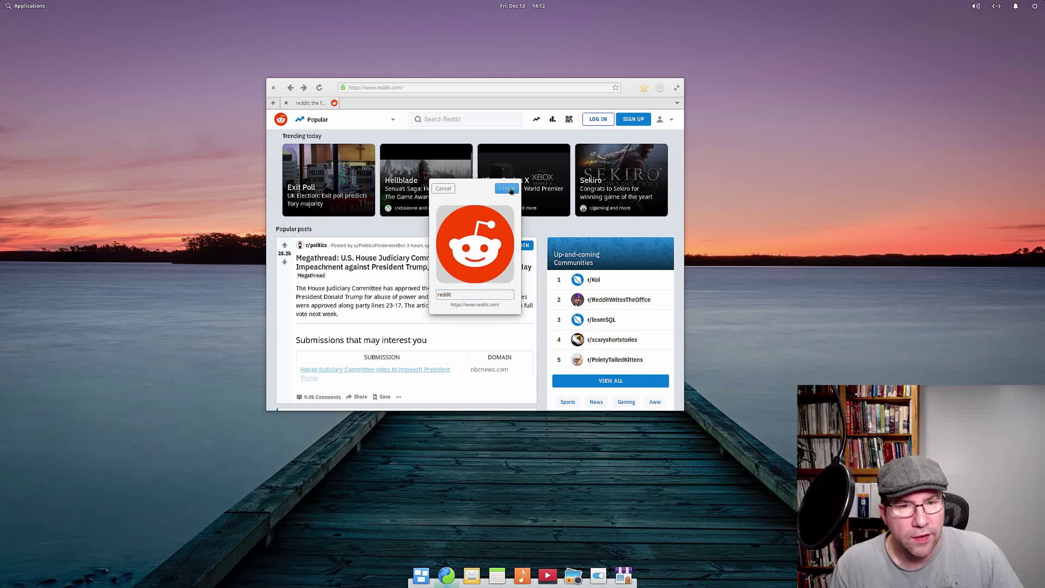
# Step: Create the reddit web app, launch it from Applications, then start Mail from the dock
pyautogui.click(506, 188)
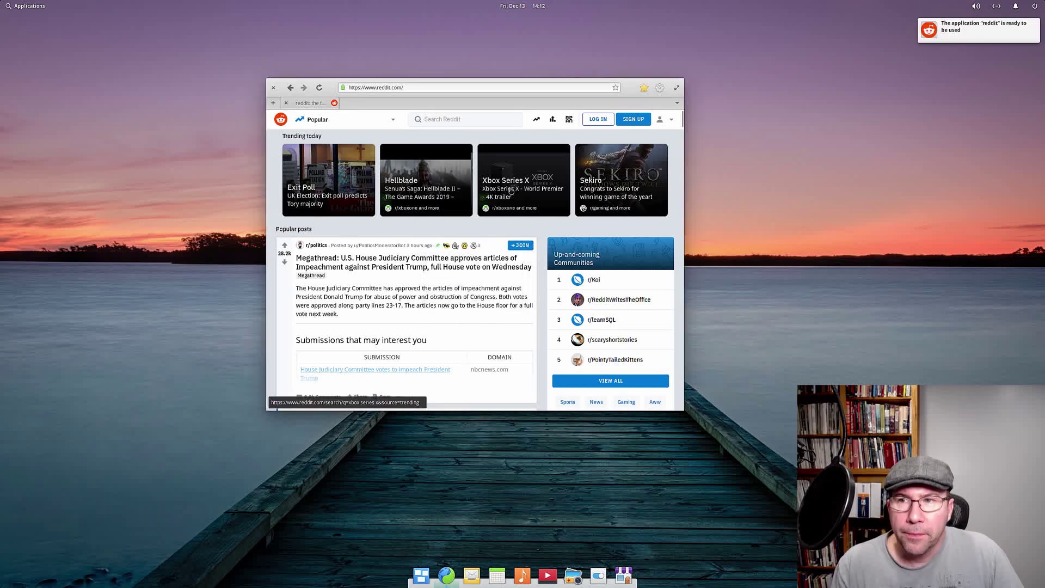
pyautogui.click(274, 88)
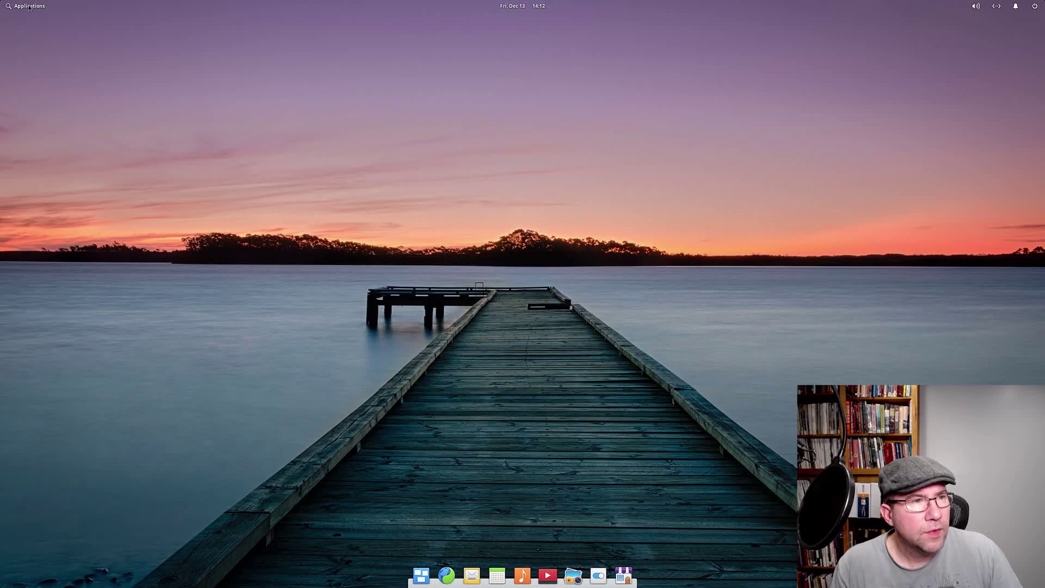
pyautogui.click(29, 7)
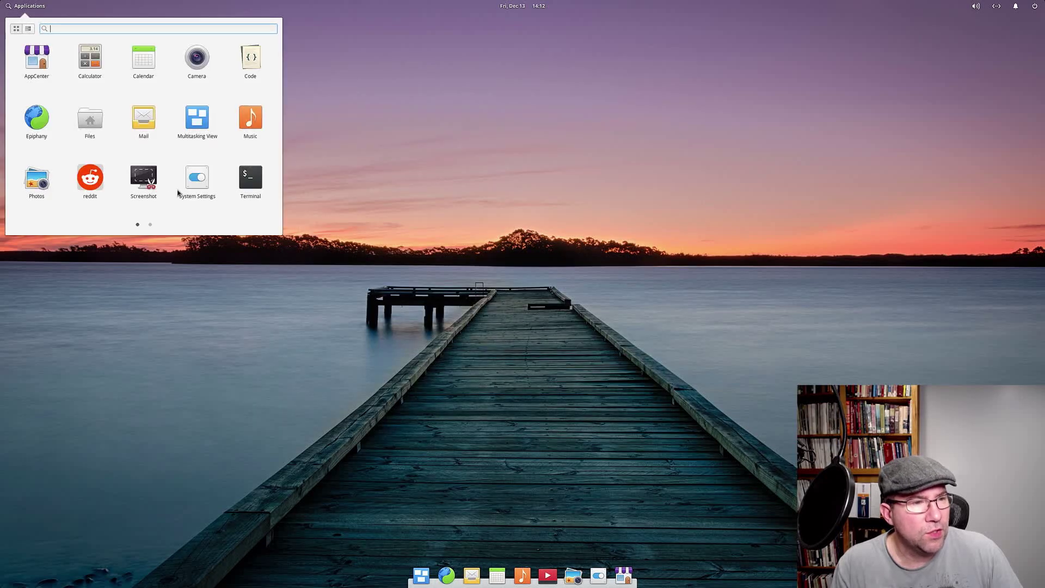
pyautogui.click(91, 183)
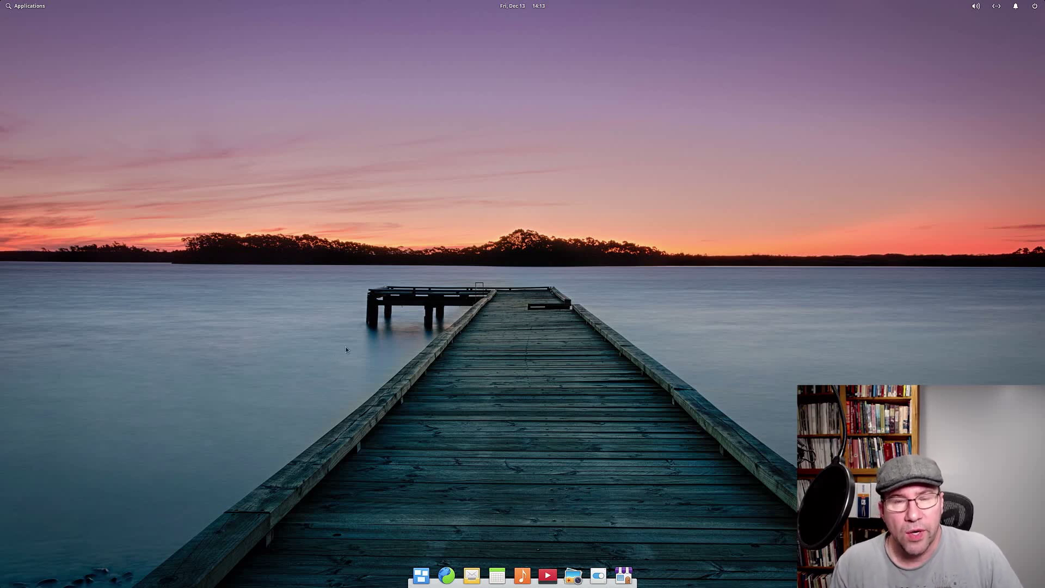
pyautogui.click(472, 576)
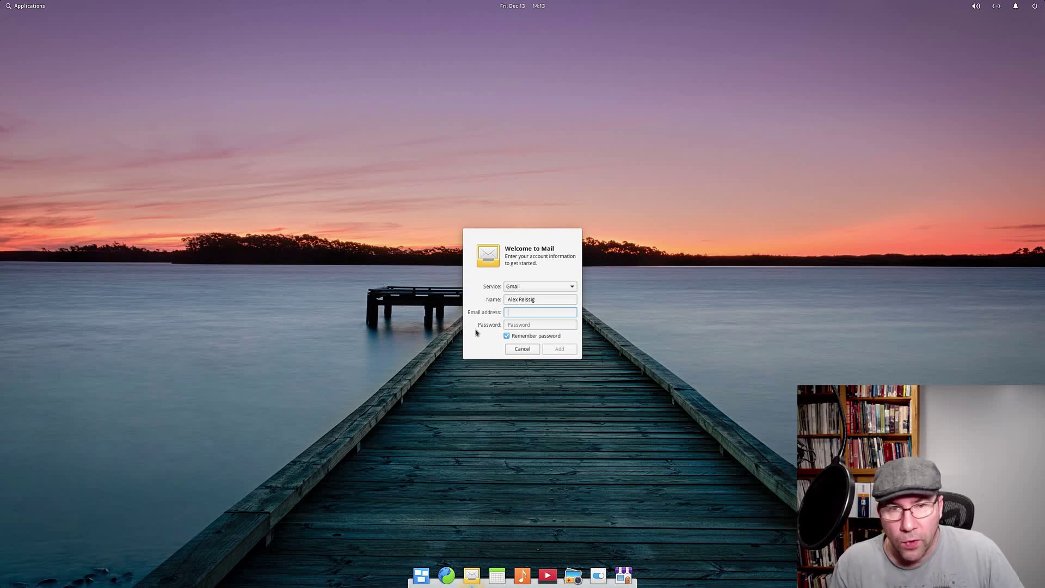
pyautogui.click(508, 351)
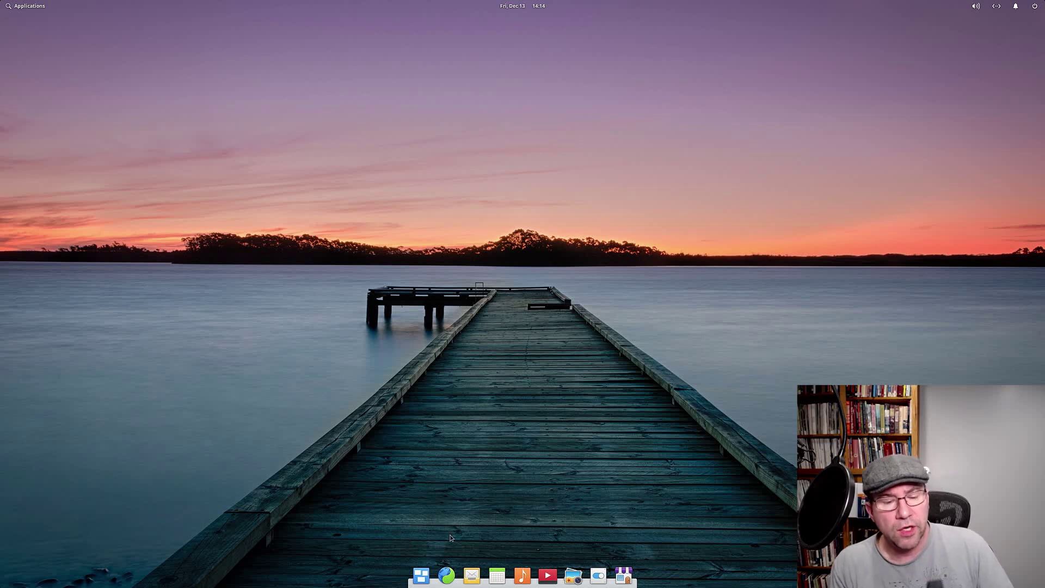
pyautogui.click(497, 575)
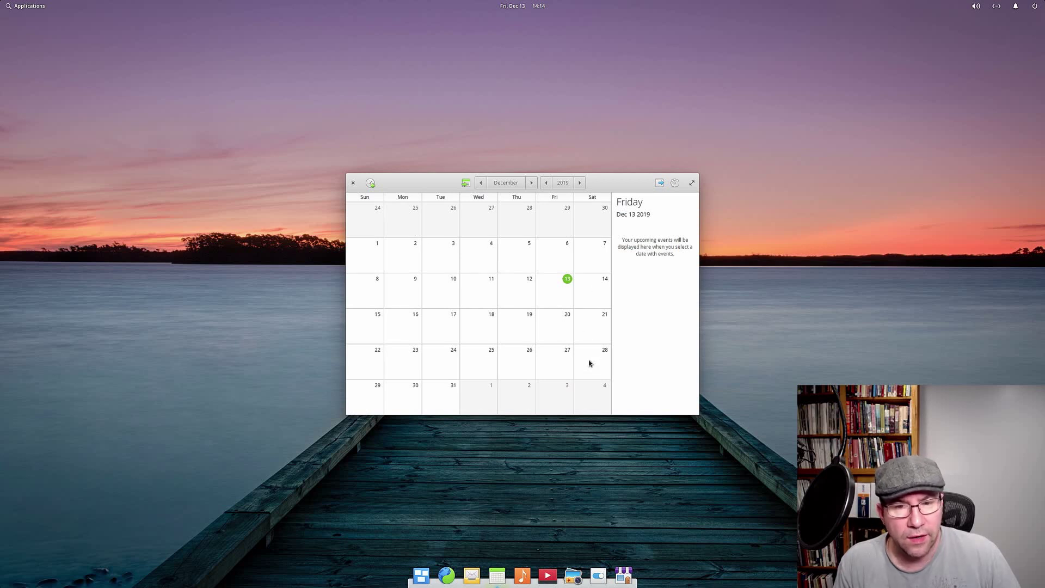
pyautogui.moveTo(629, 190); pyautogui.dragTo(483, 85)
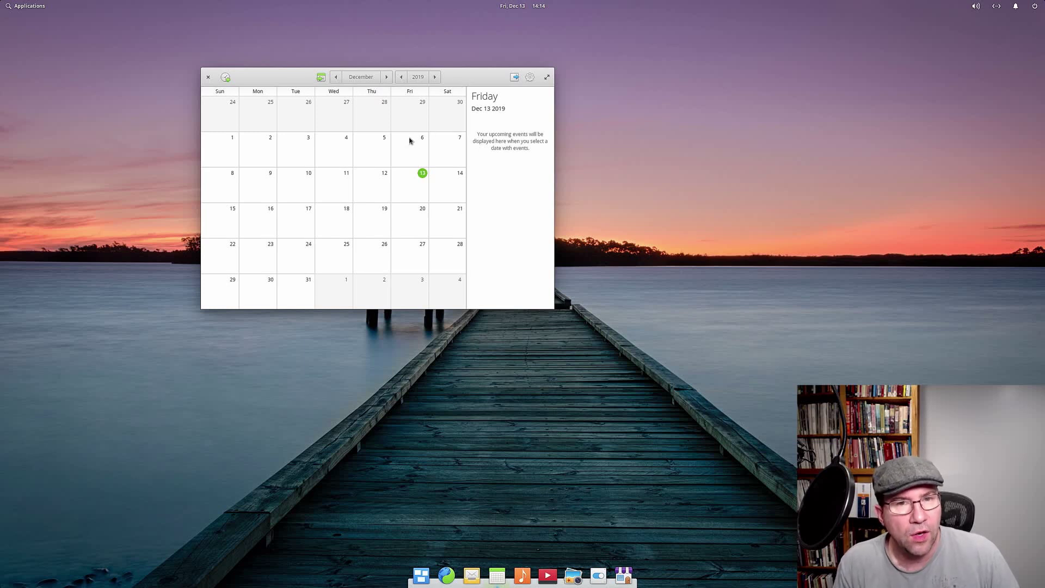
pyautogui.click(207, 78)
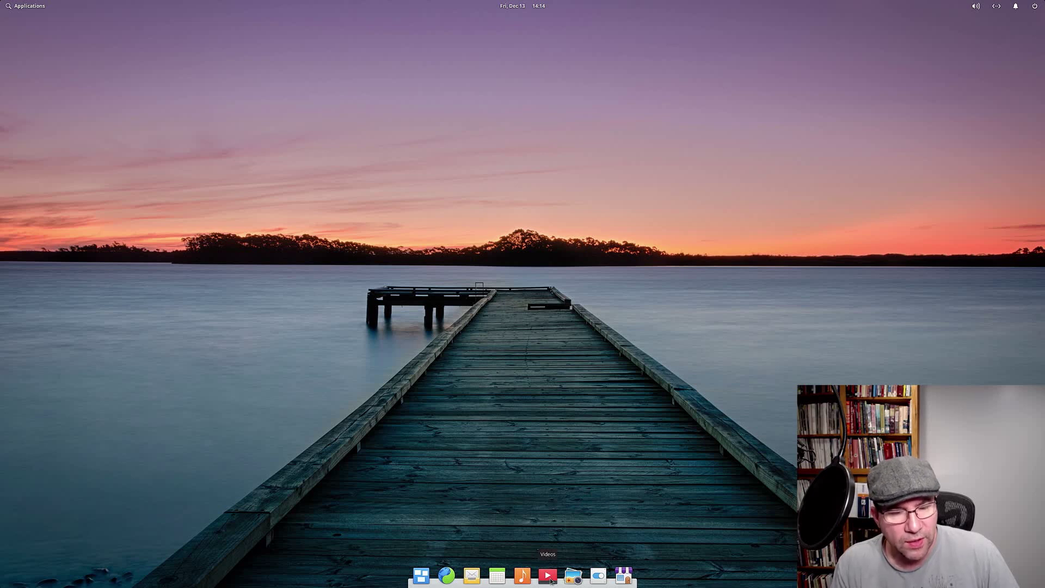
# Step: Launch the Videos player from the dock, then close it
pyautogui.click(551, 581)
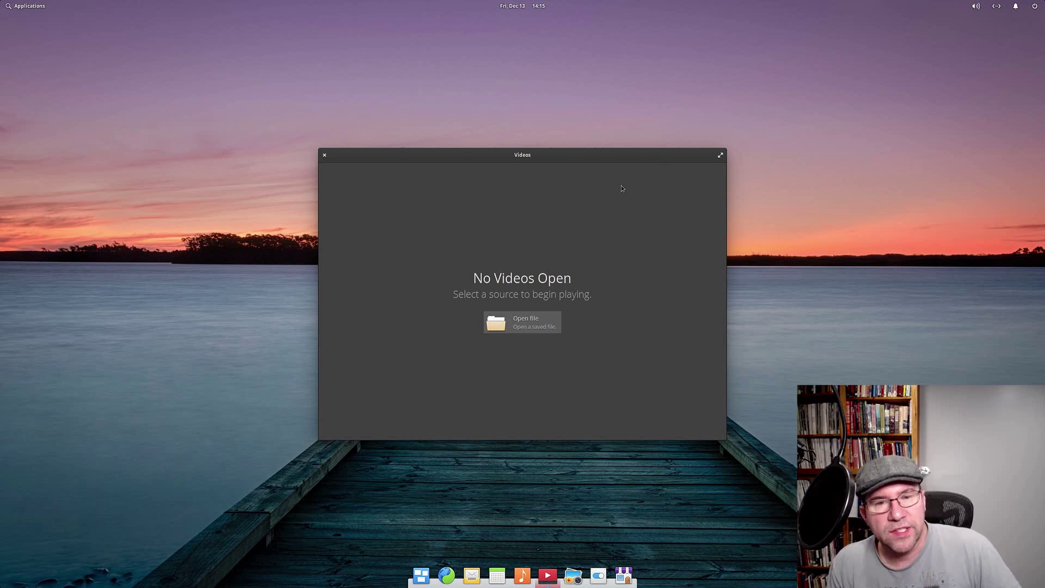
pyautogui.click(325, 156)
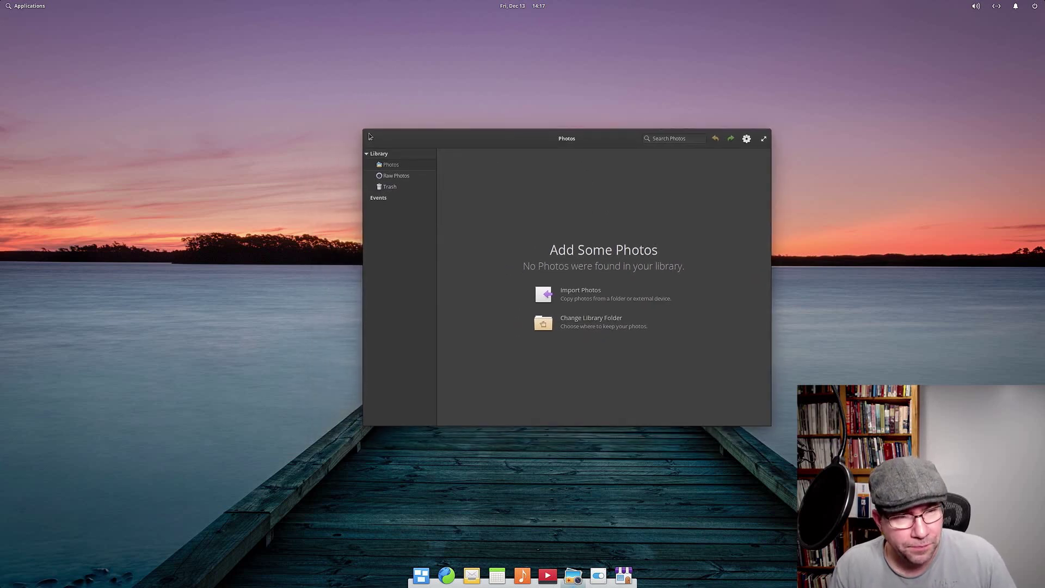
# Step: Close the empty Photos library and open System Settings from the dock
pyautogui.click(371, 137)
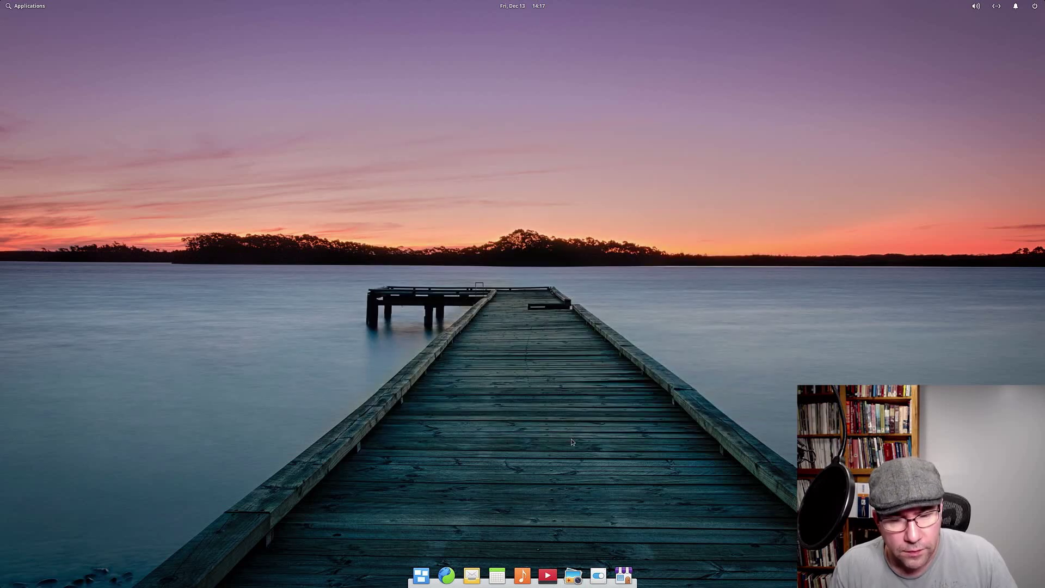
pyautogui.click(599, 581)
# Step: Move System Settings higher, open Desktop settings, and view its Appearance and Dock tabs
pyautogui.moveTo(450, 195); pyautogui.dragTo(498, 109)
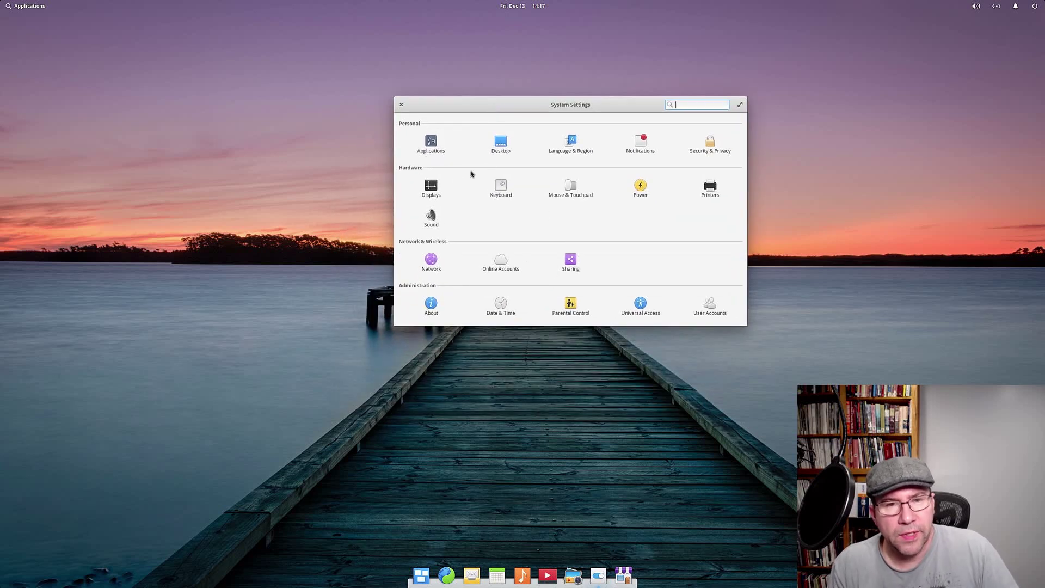
pyautogui.click(495, 151)
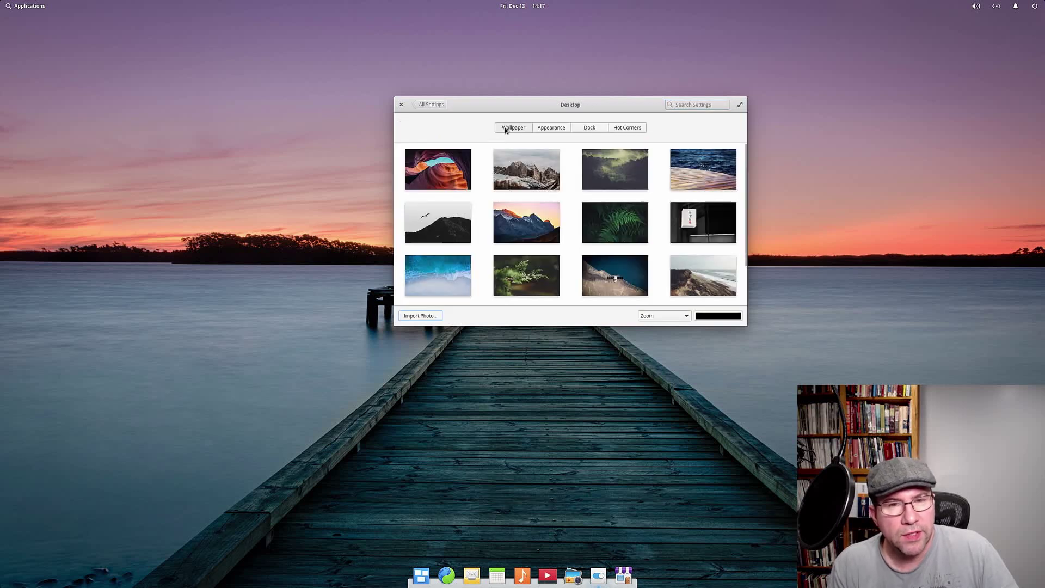
pyautogui.scroll(-2, 593, 230)
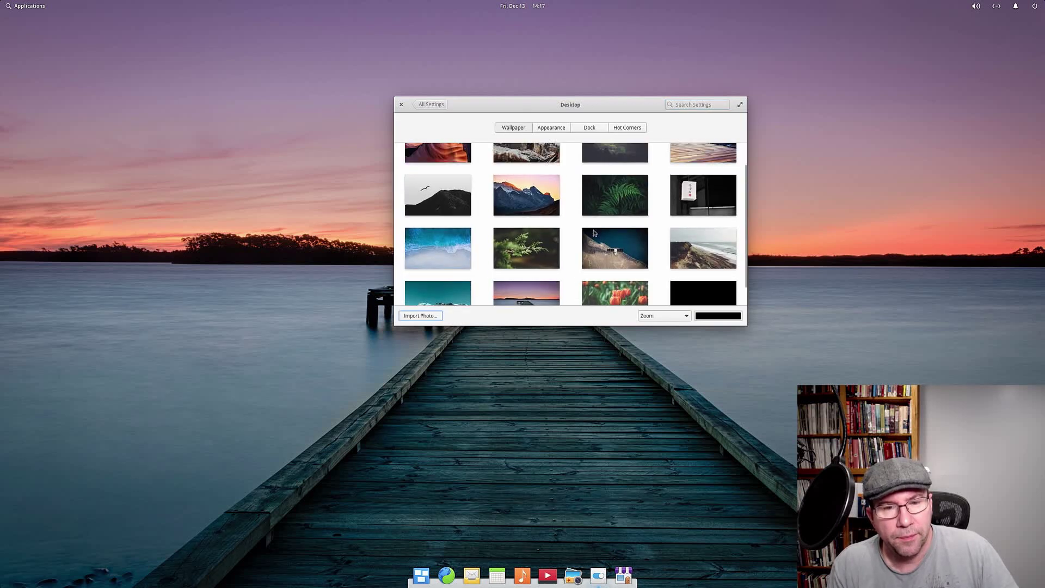
pyautogui.scroll(2, 605, 265)
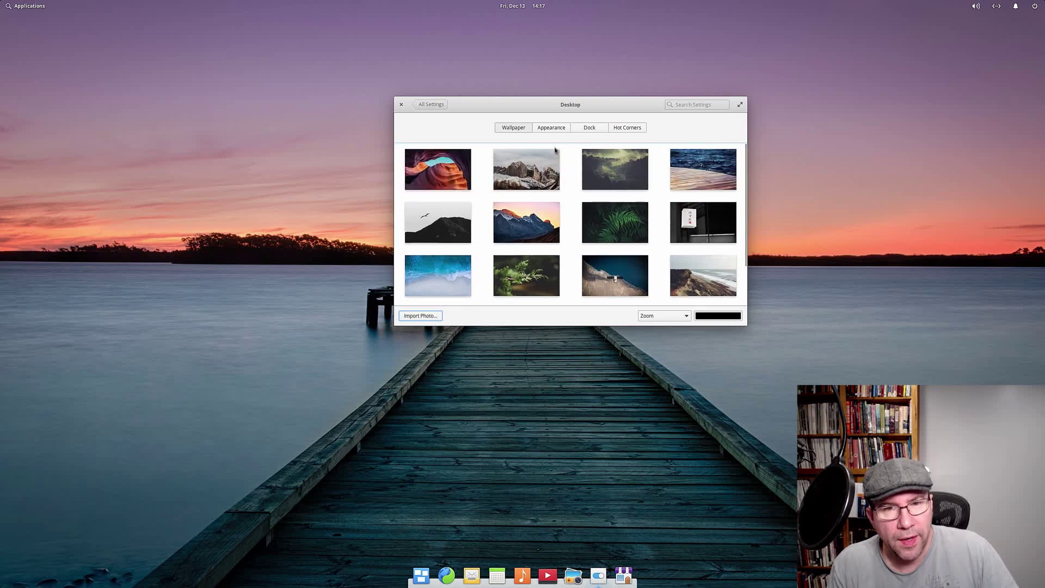
pyautogui.click(555, 128)
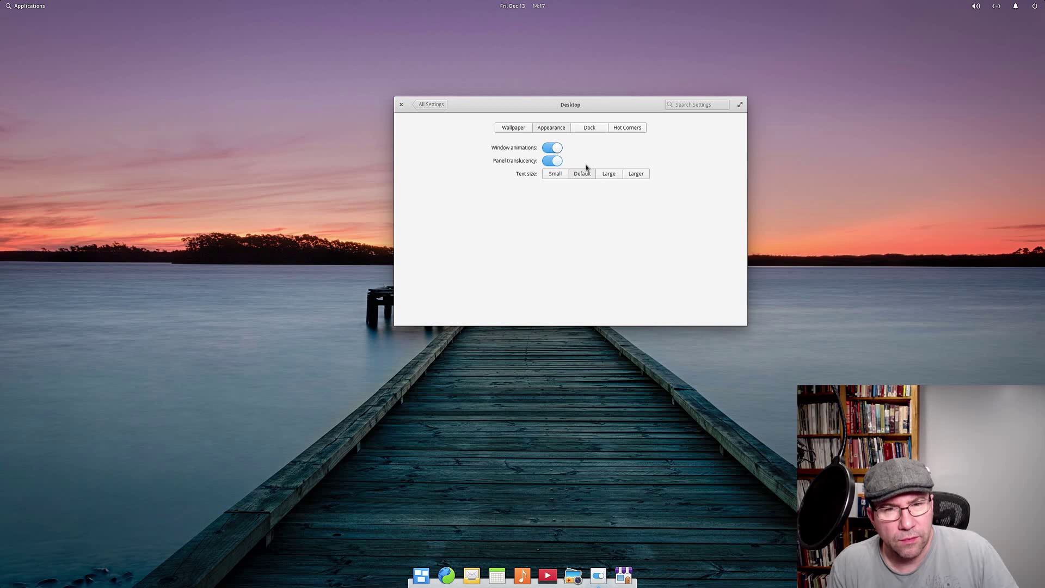
pyautogui.click(590, 127)
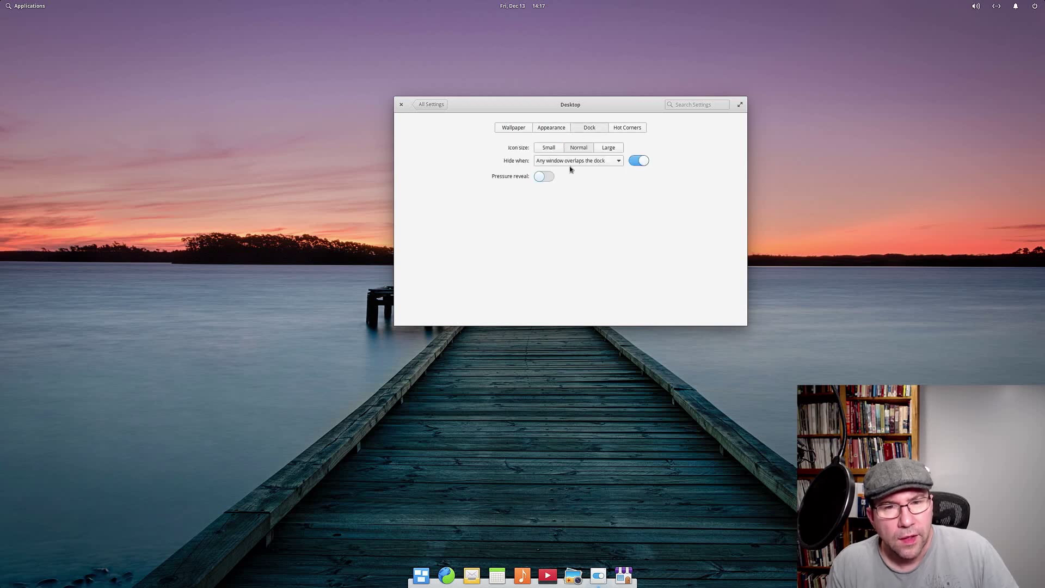
pyautogui.click(630, 128)
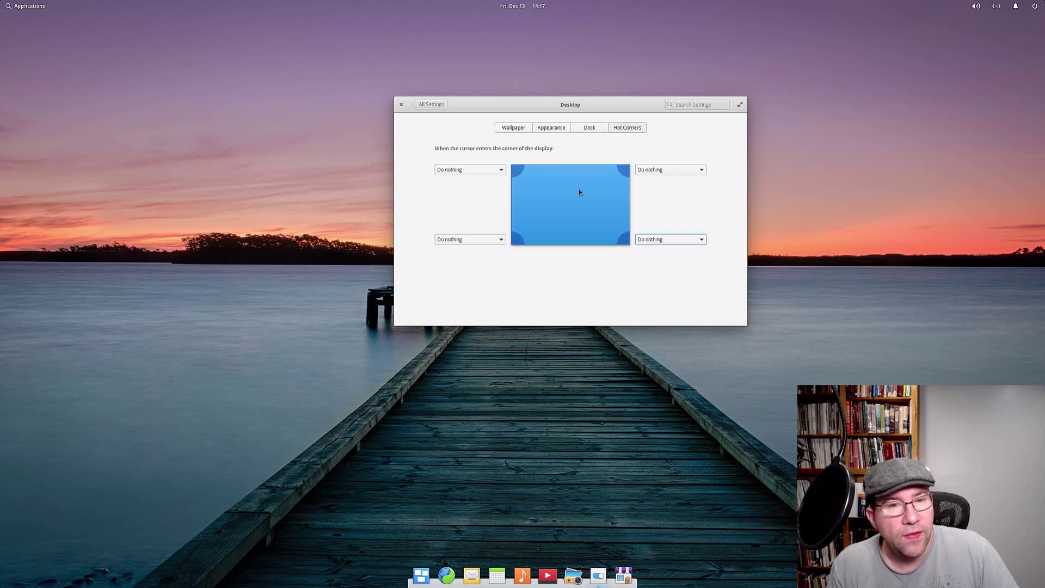
pyautogui.click(491, 242)
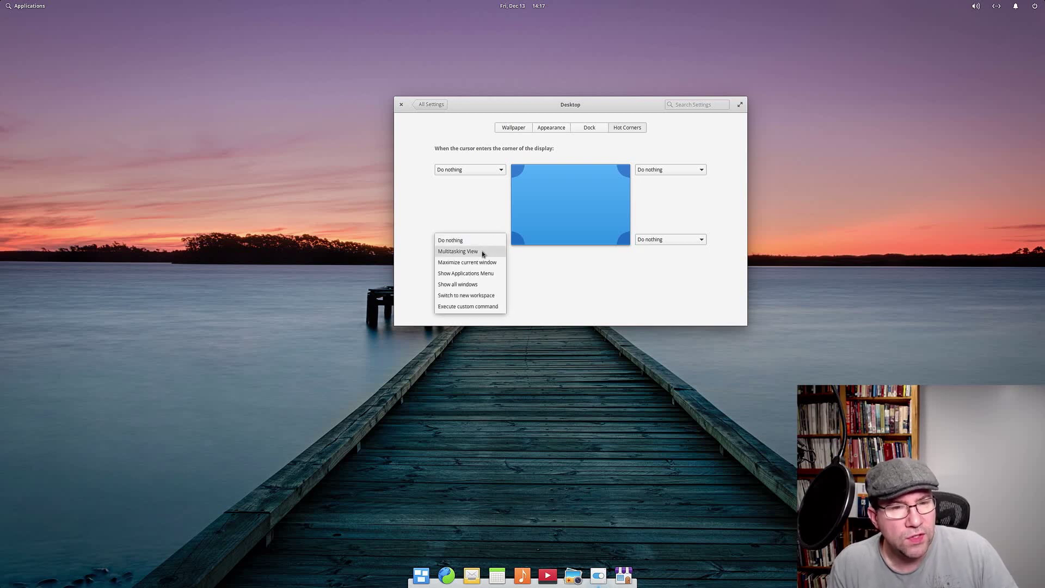
pyautogui.click(482, 252)
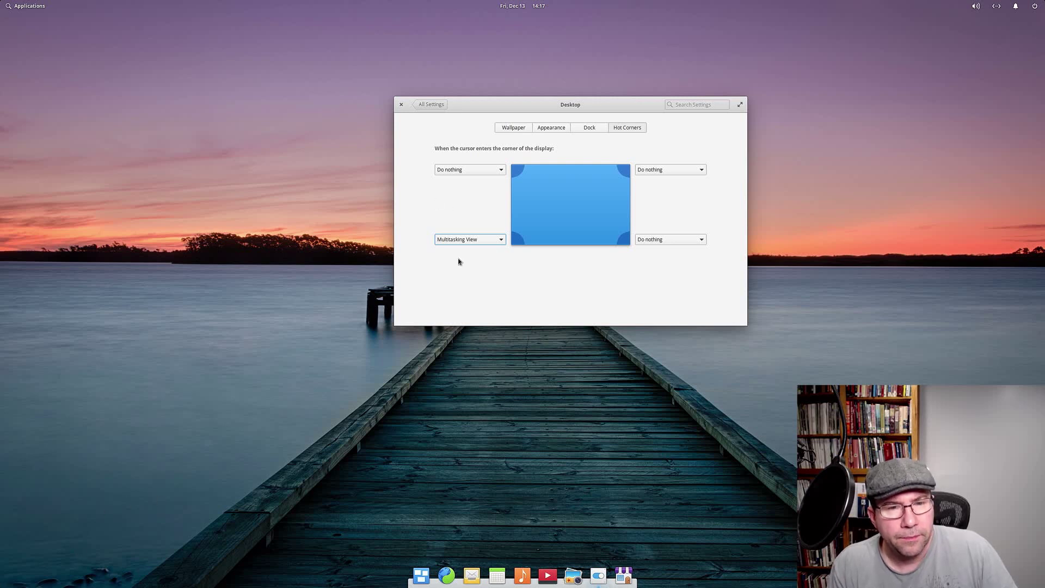
pyautogui.click(500, 243)
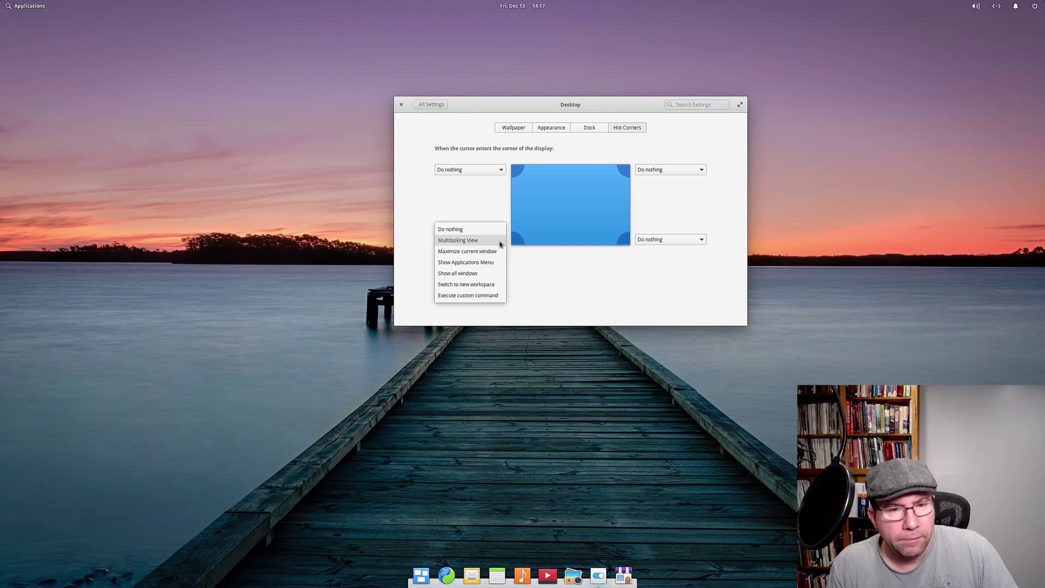
pyautogui.click(462, 230)
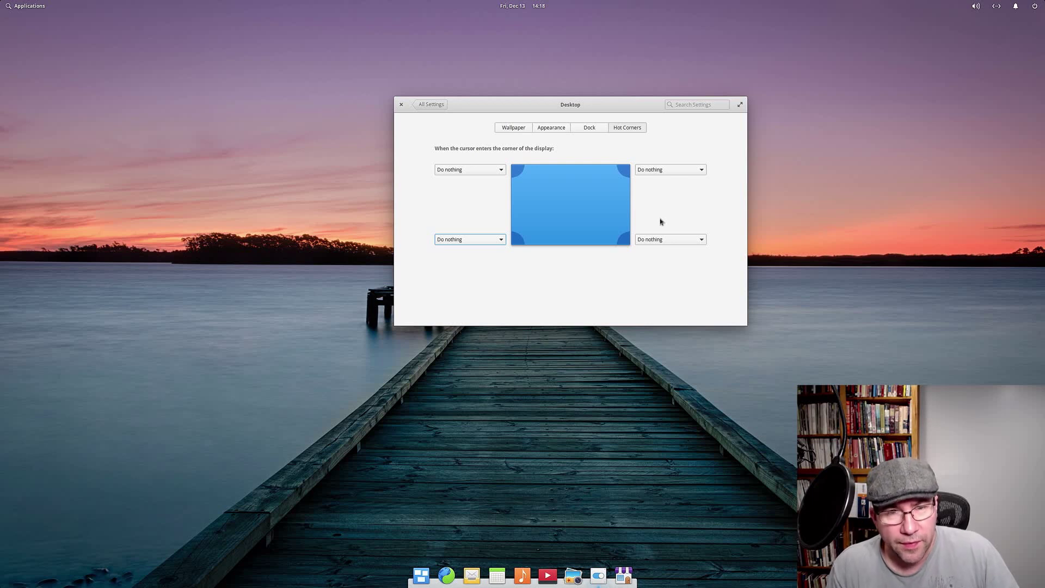
pyautogui.click(431, 104)
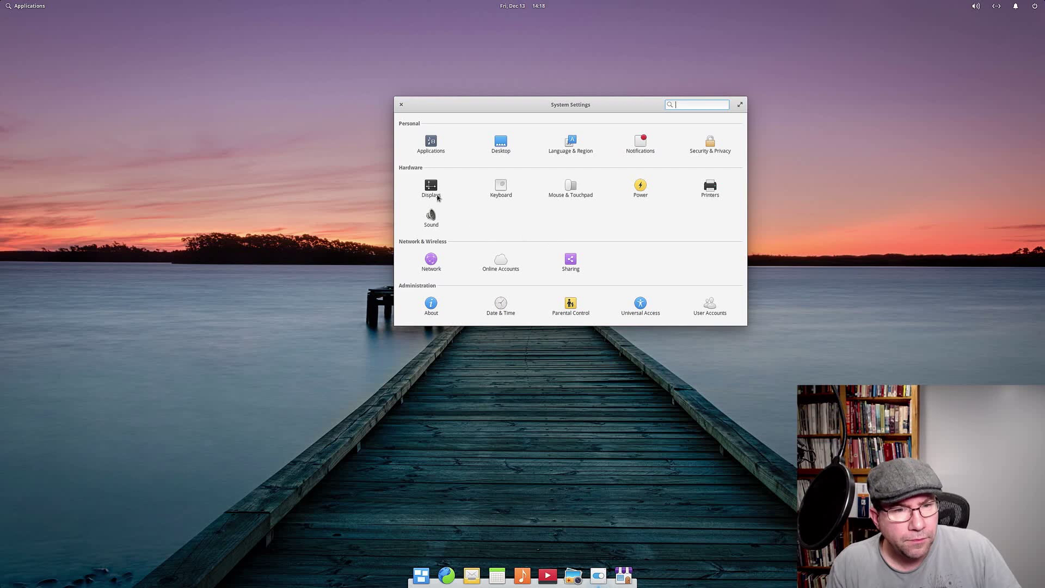
# Step: Browse Keyboard settings, toggle the Super shortcut overlay, view Shortcuts and Behavior, then return
pyautogui.click(496, 191)
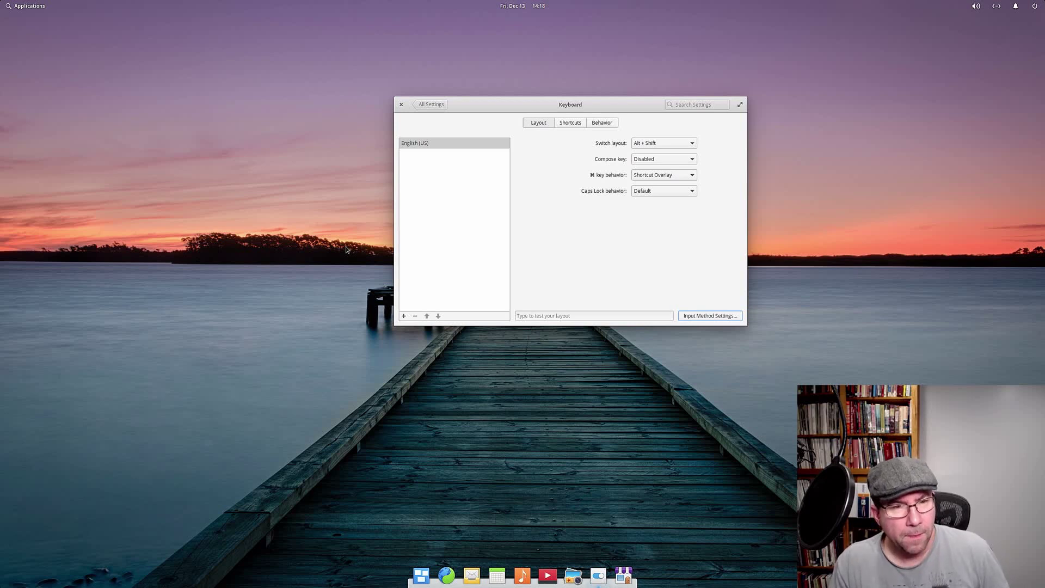
pyautogui.press('super')
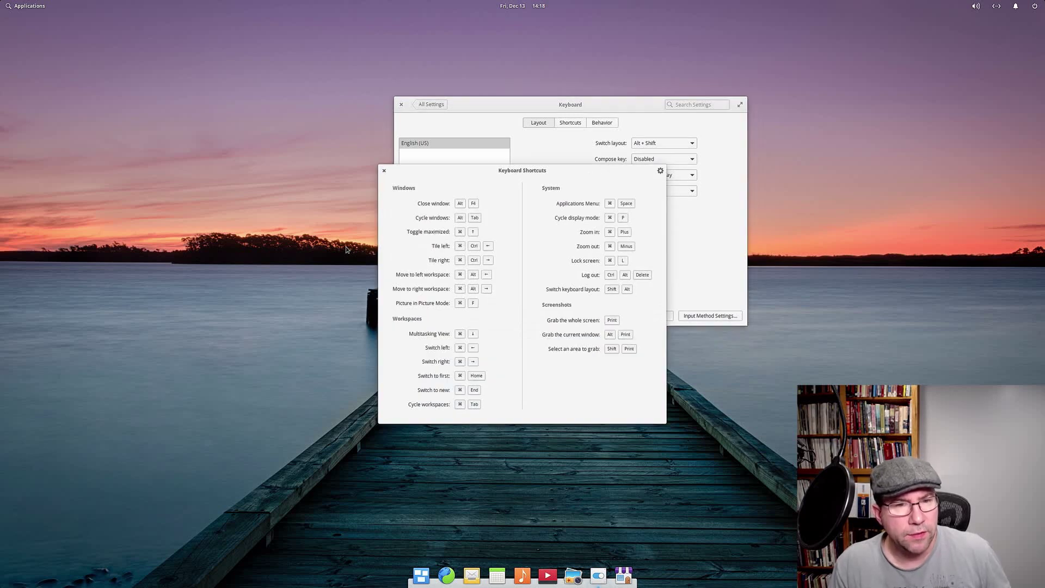
pyautogui.press('super')
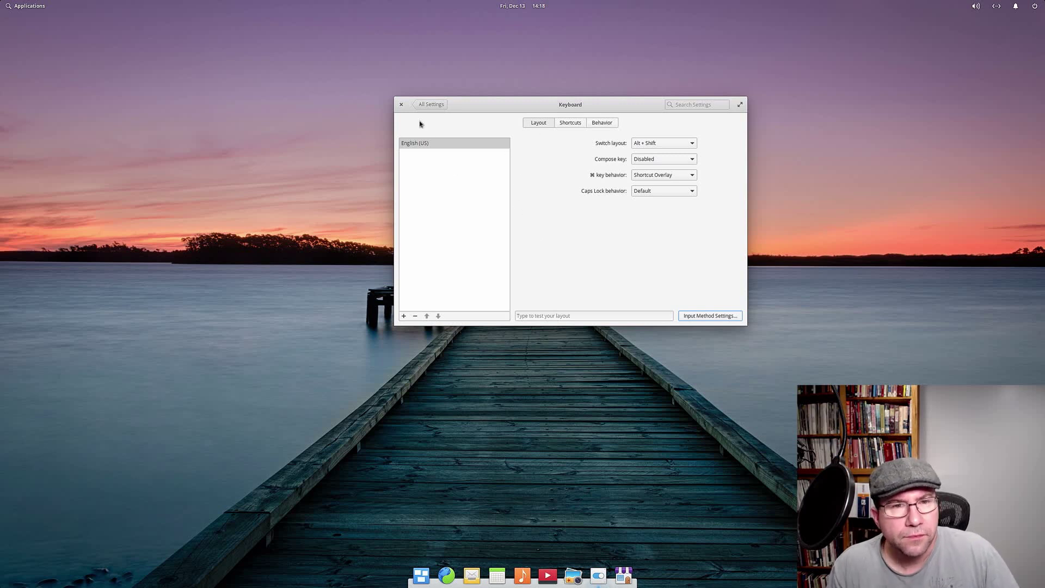
pyautogui.click(568, 122)
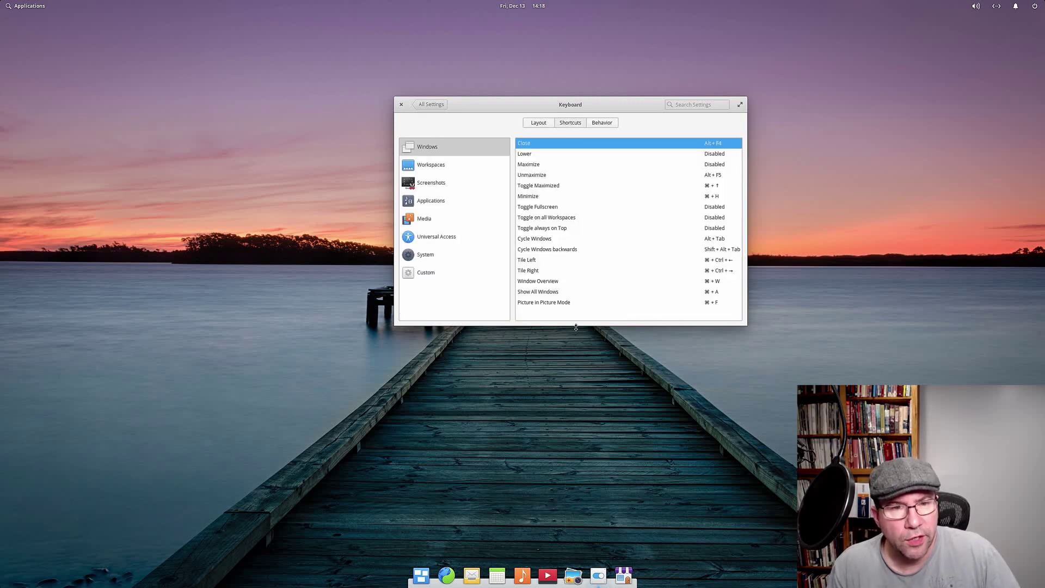
pyautogui.click(602, 124)
pyautogui.click(428, 105)
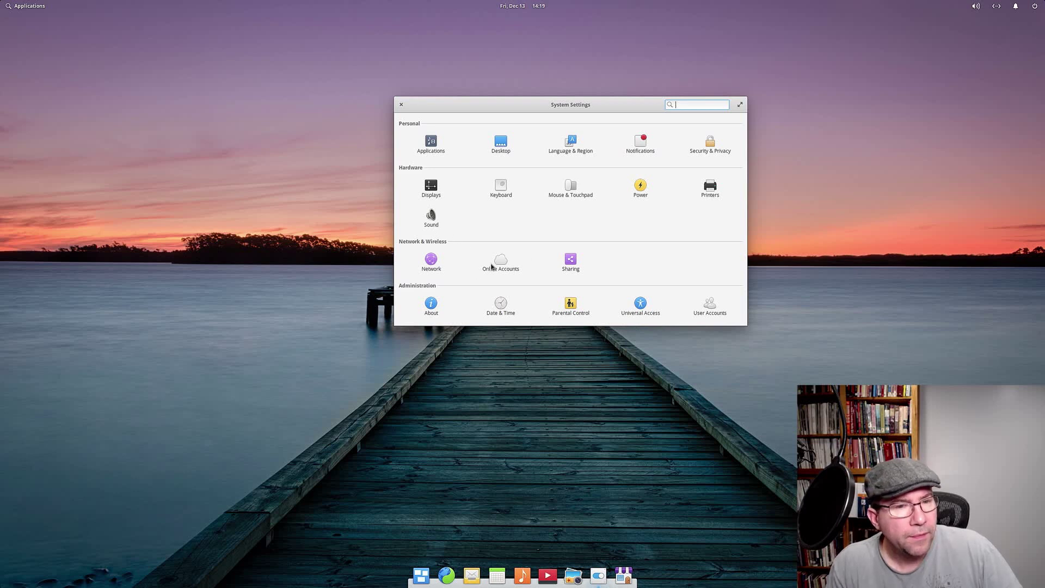
# Step: View the Sound pane's Input and Output devices, then return to All Settings
pyautogui.click(432, 219)
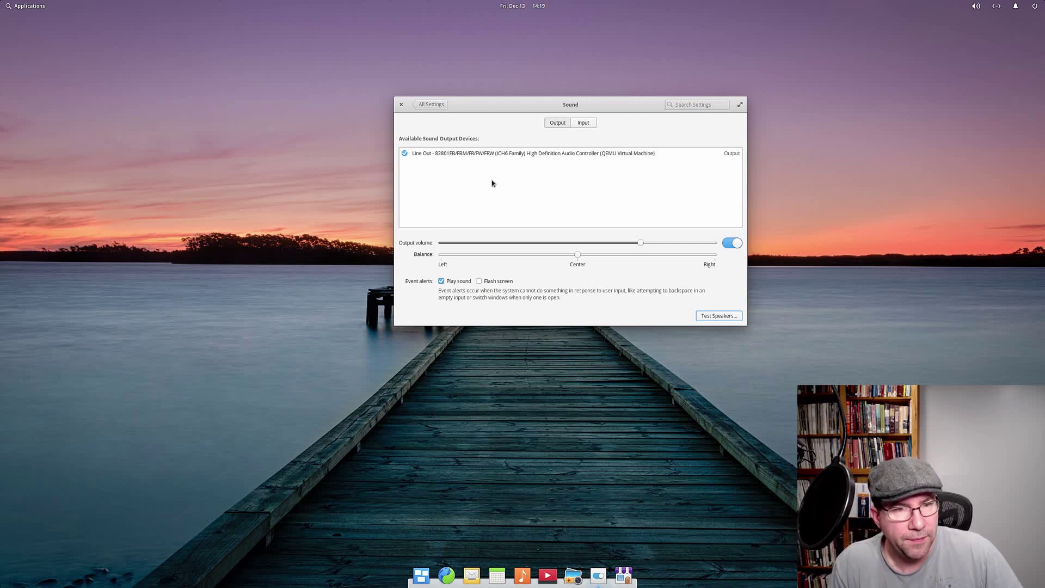
pyautogui.click(582, 124)
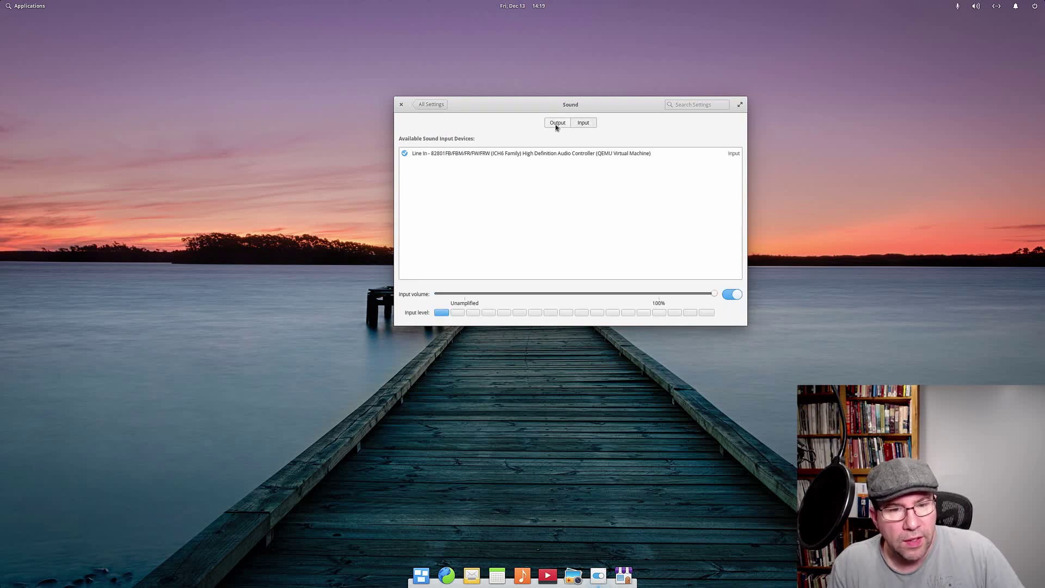
pyautogui.click(557, 124)
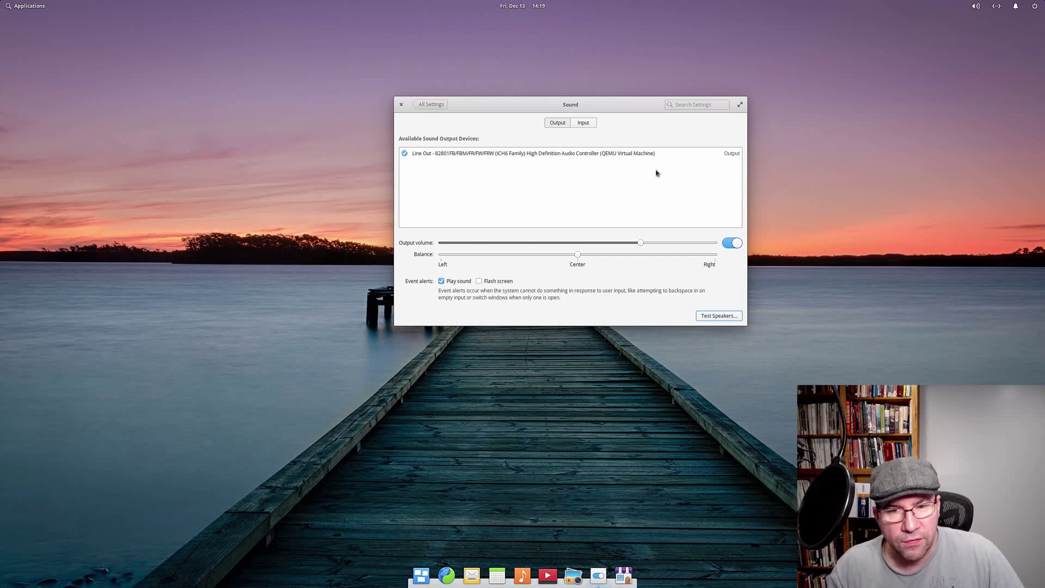
pyautogui.click(431, 105)
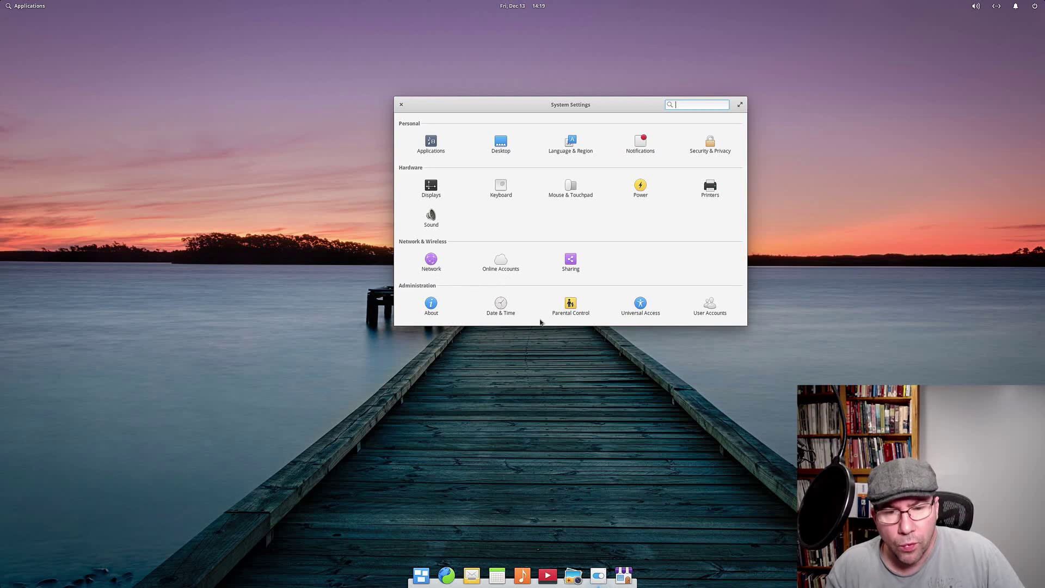
# Step: Look at Parental Control, go back, and open User Accounts
pyautogui.click(570, 307)
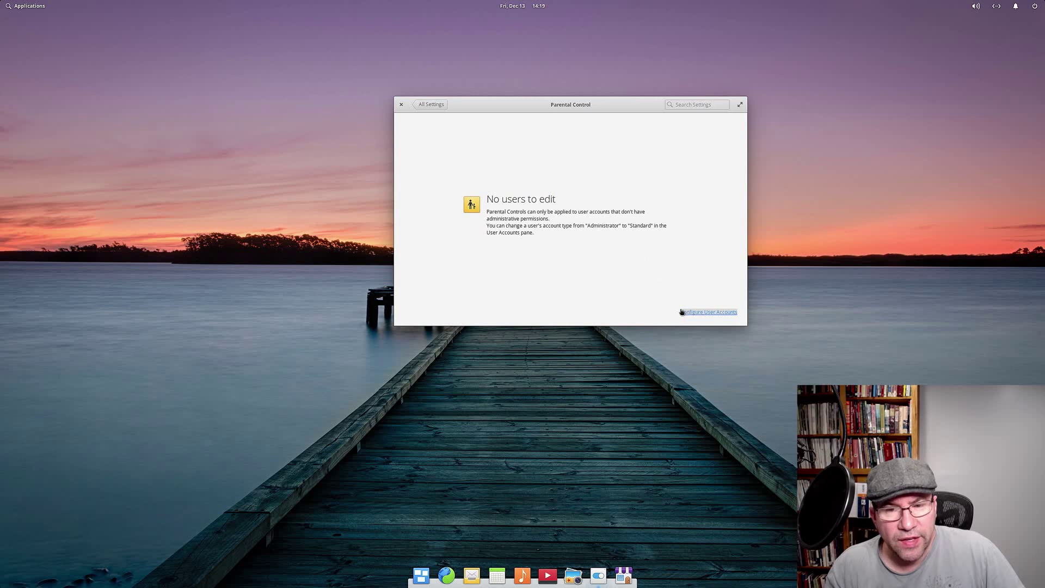
pyautogui.click(431, 104)
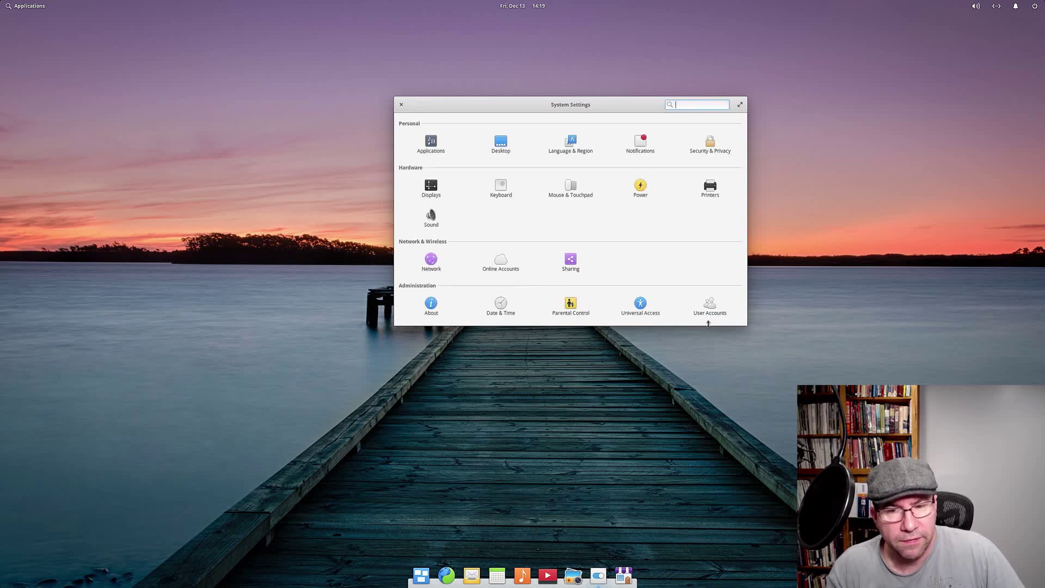
pyautogui.click(710, 308)
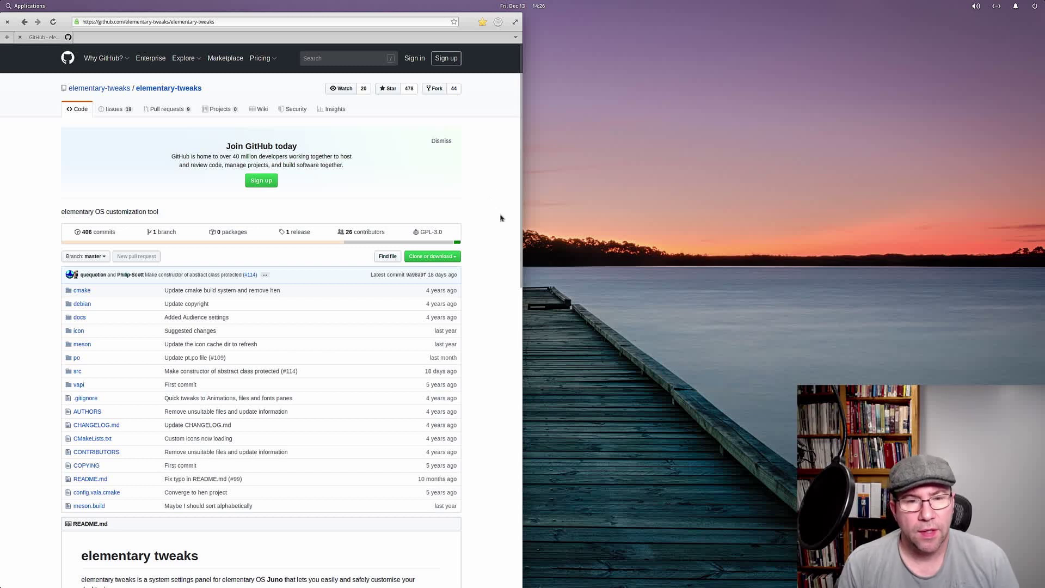
# Step: Scroll the elementary-tweaks GitHub page to its Installation commands and bring up Applications
pyautogui.scroll(-1, 519, 250)
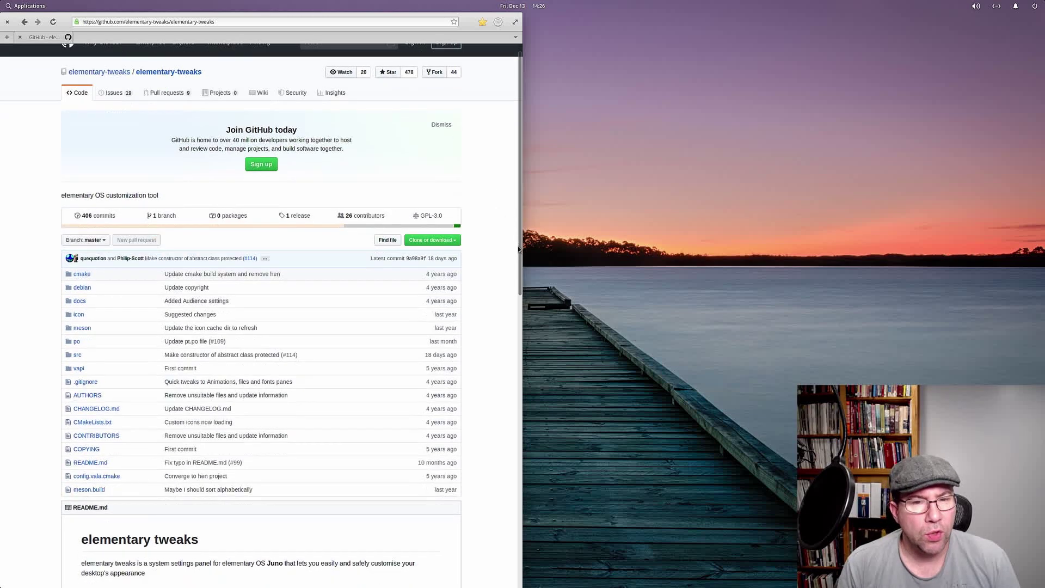
pyautogui.scroll(-5, 519, 249)
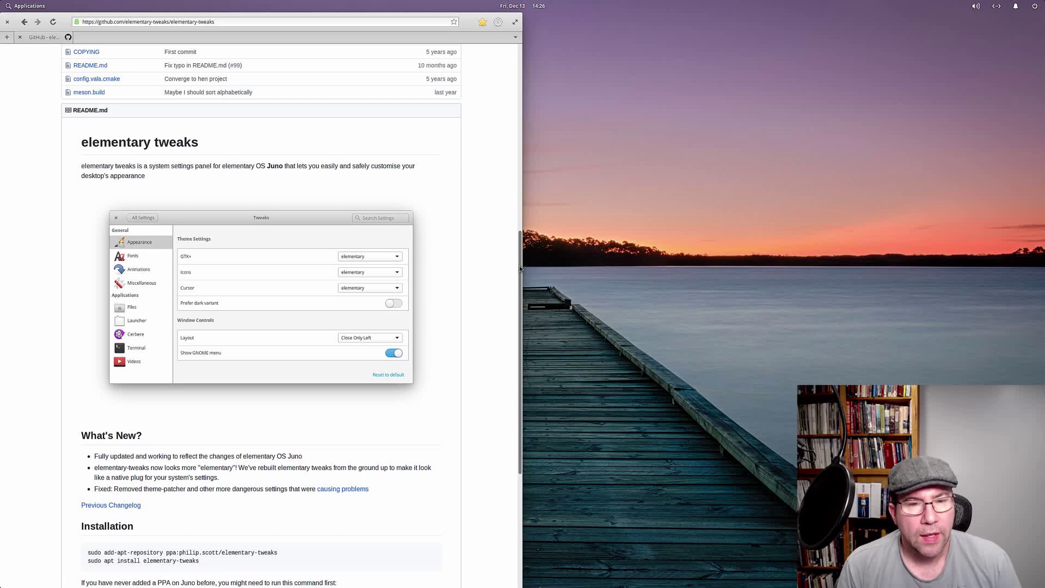
pyautogui.click(36, 8)
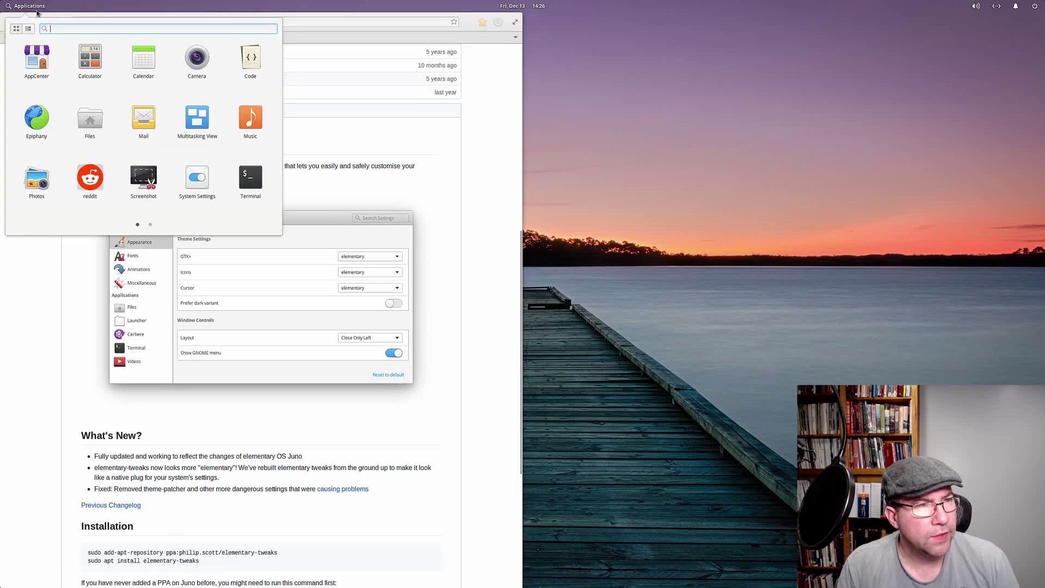
# Step: Launch Terminal and copy the add-apt-repository PPA command from the GitHub page
pyautogui.click(249, 182)
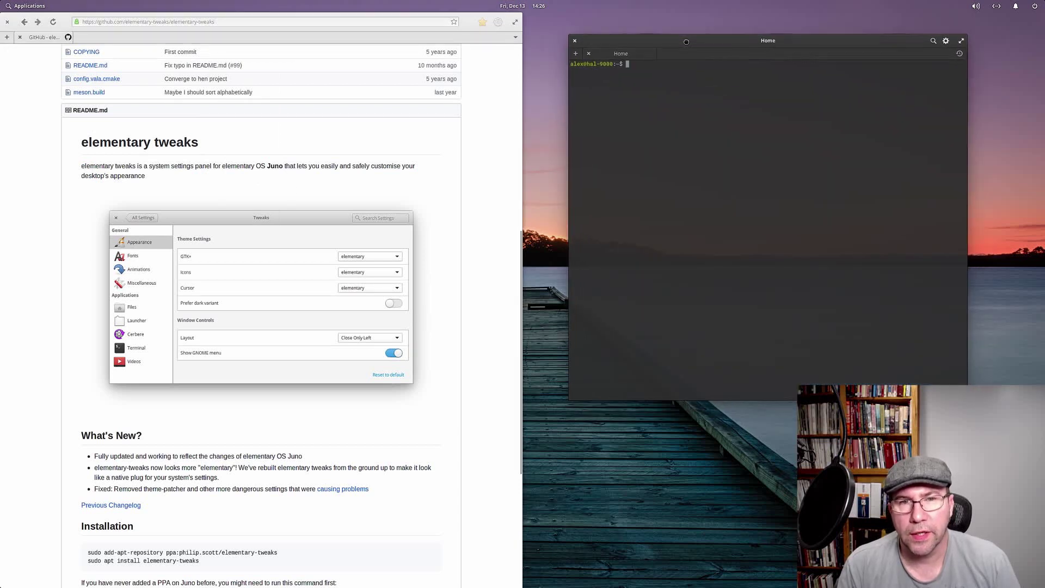
pyautogui.scroll(-8, 491, 259)
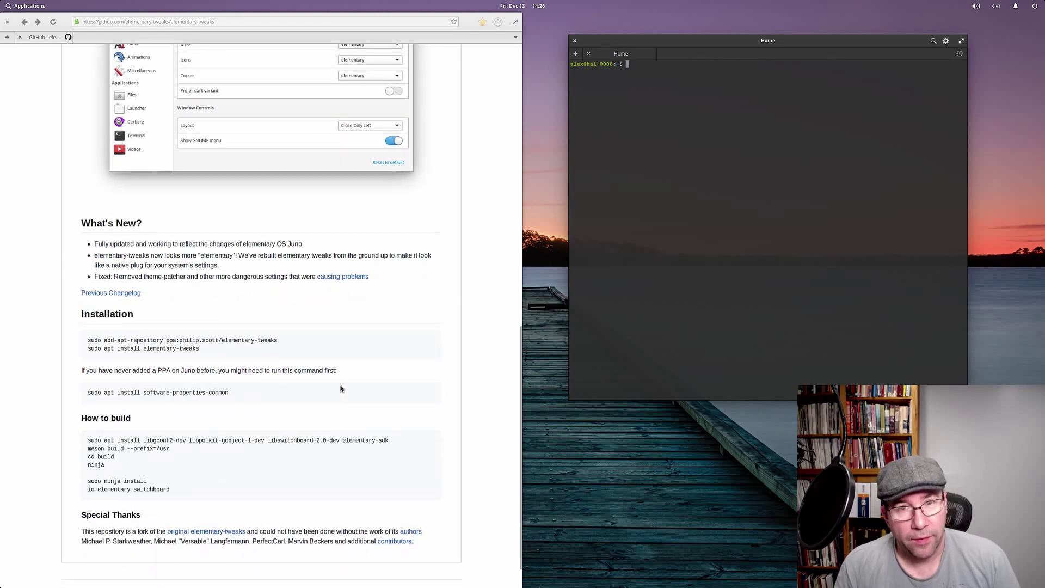
pyautogui.moveTo(277, 341); pyautogui.dragTo(85, 342)
pyautogui.hotkey('ctrl', 'c')
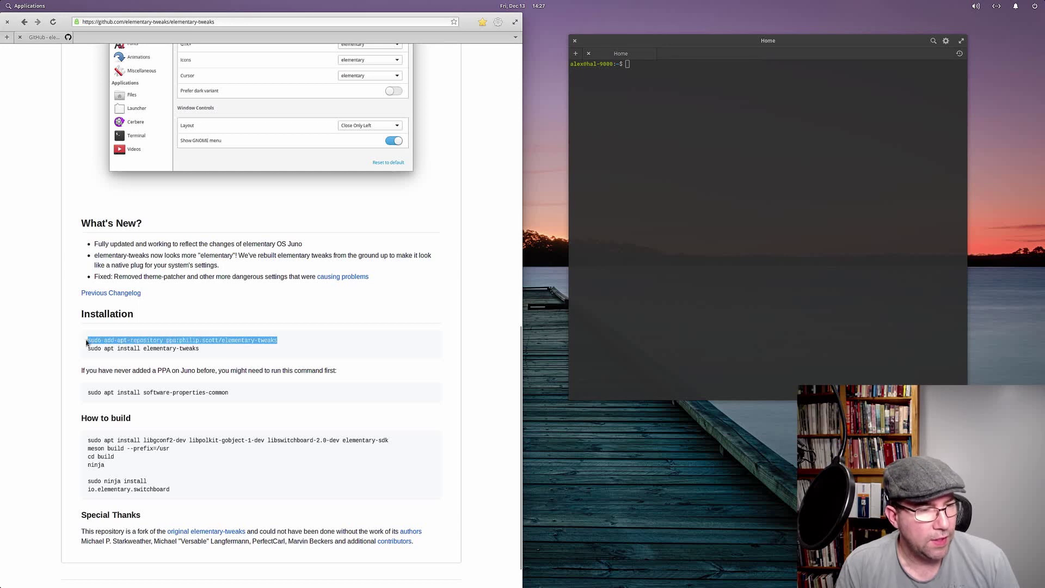
pyautogui.rightClick(105, 341)
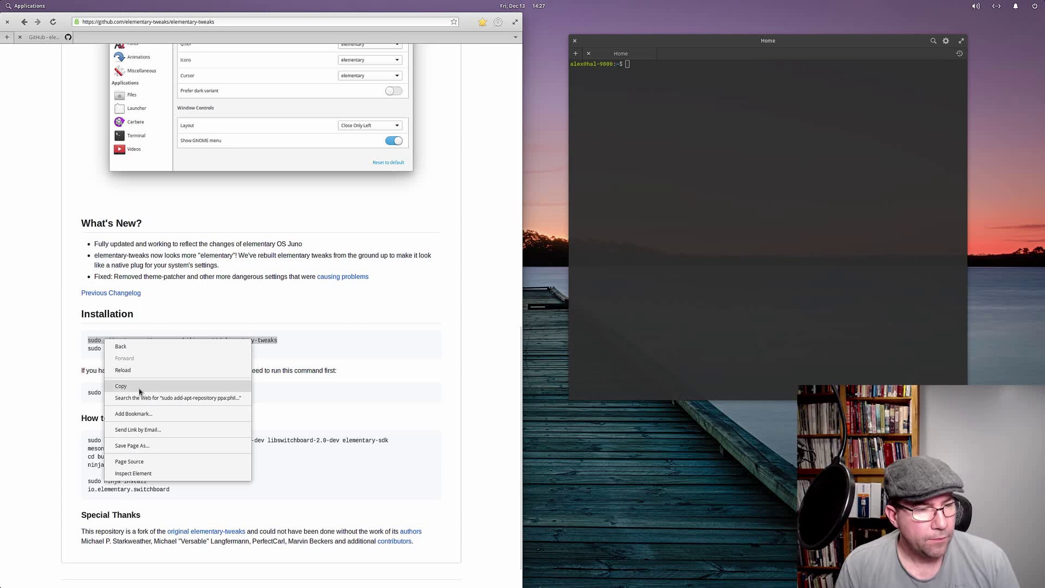
pyautogui.click(141, 388)
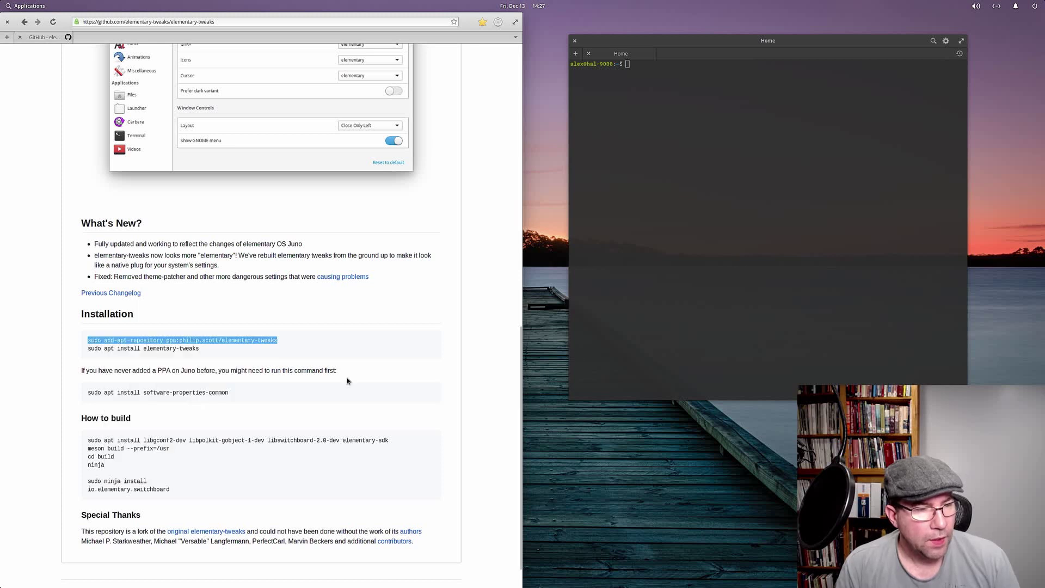
# Step: Paste the ppa:philip.scott/elementary-tweaks command into Terminal, accepting the administrative-access warning
pyautogui.click(658, 67)
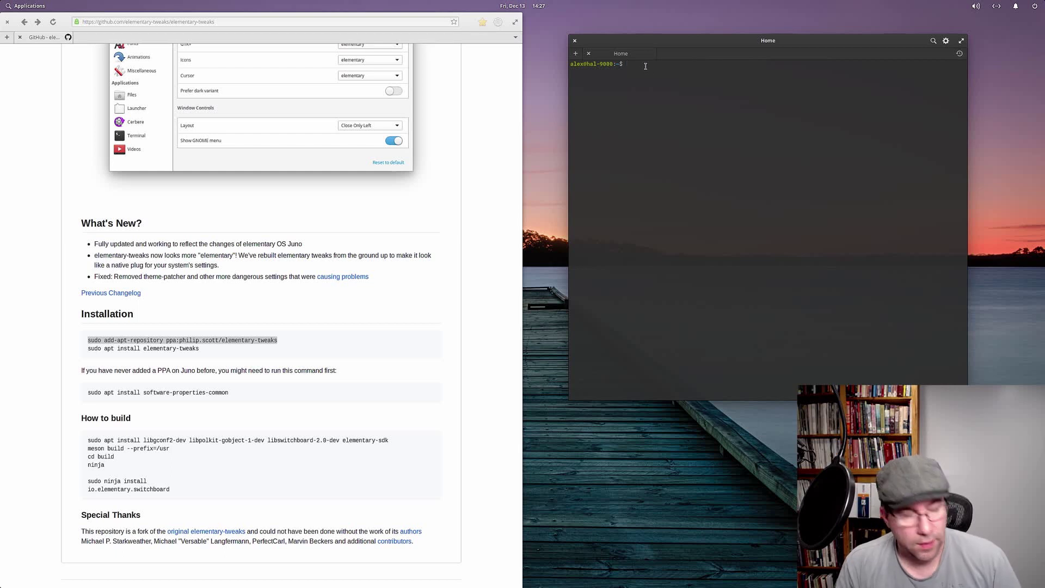
pyautogui.rightClick(646, 66)
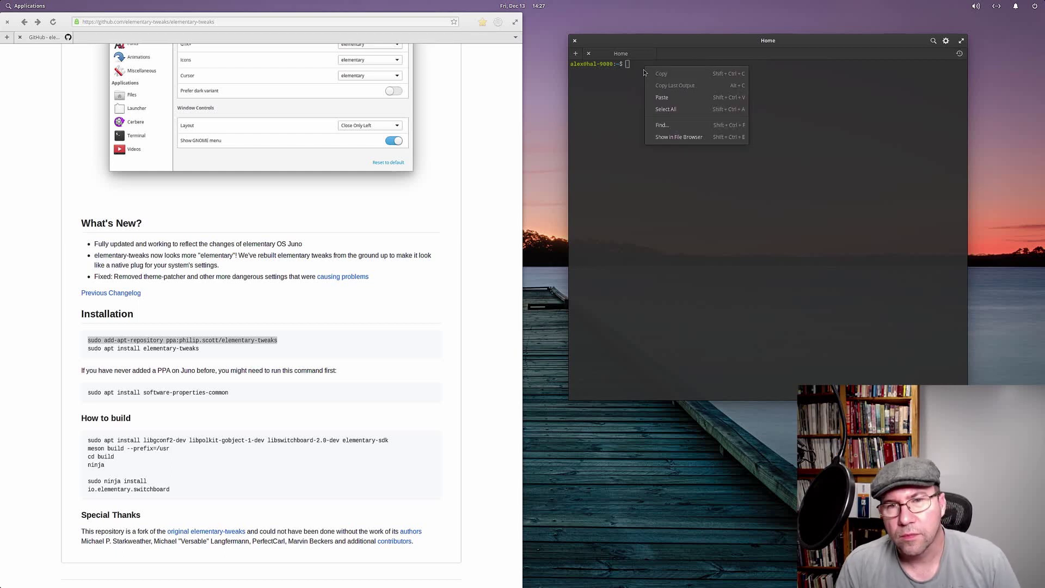
pyautogui.click(670, 102)
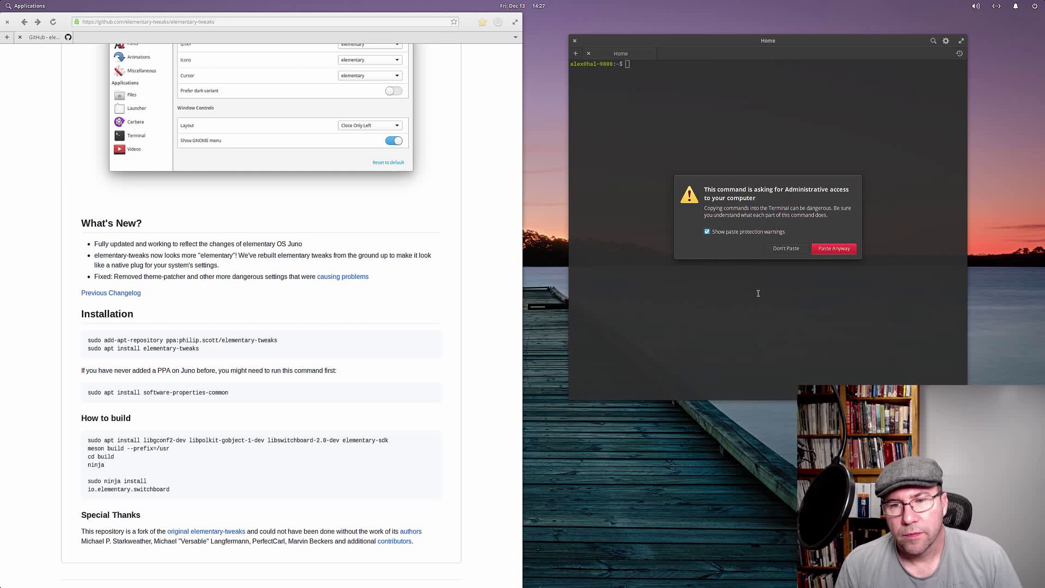
pyautogui.click(833, 249)
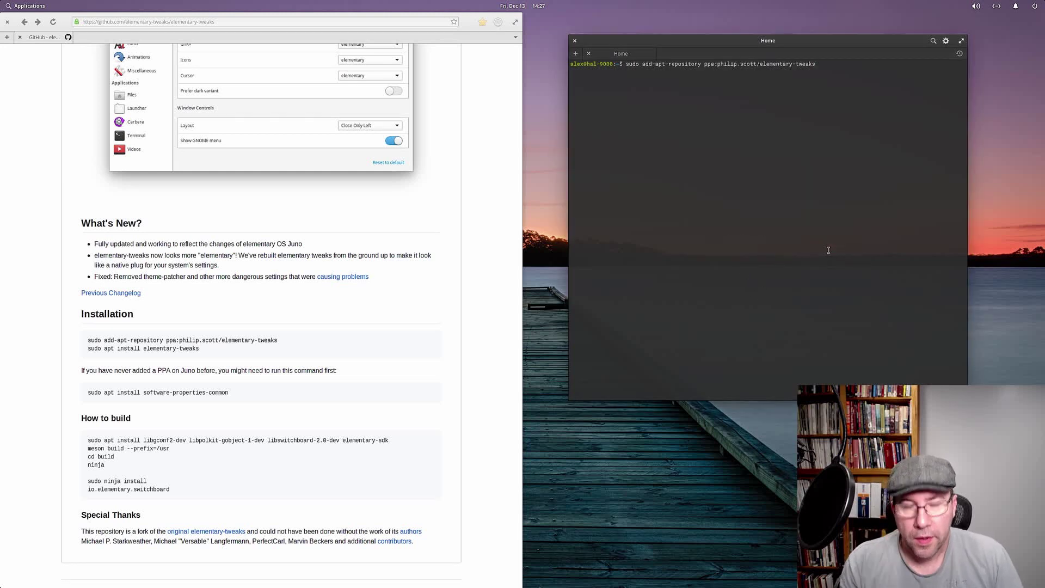
# Step: Run the PPA command with the sudo password; it fails with 'command not found'
pyautogui.press('Return')
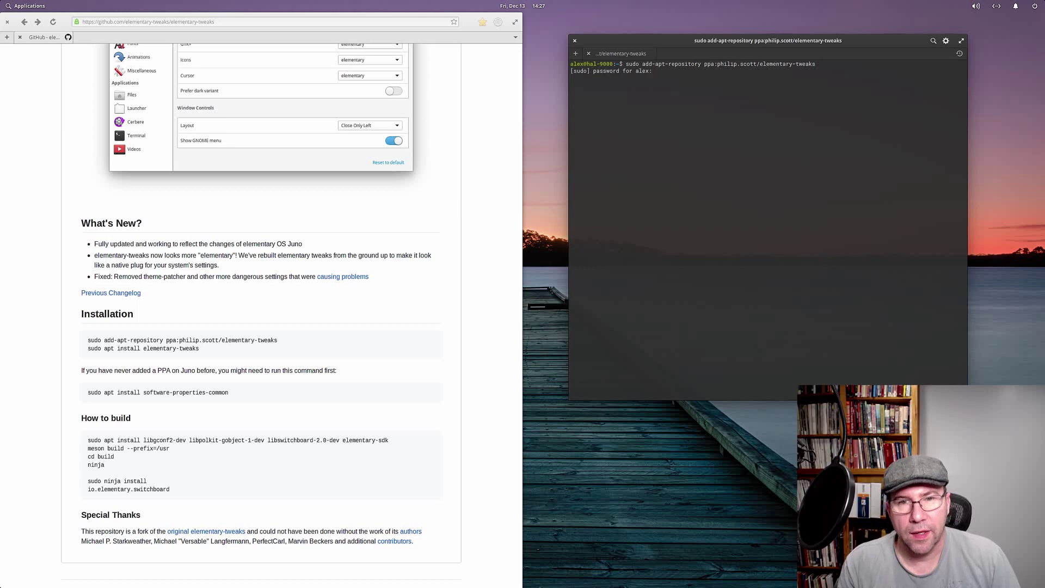
pyautogui.write('******')
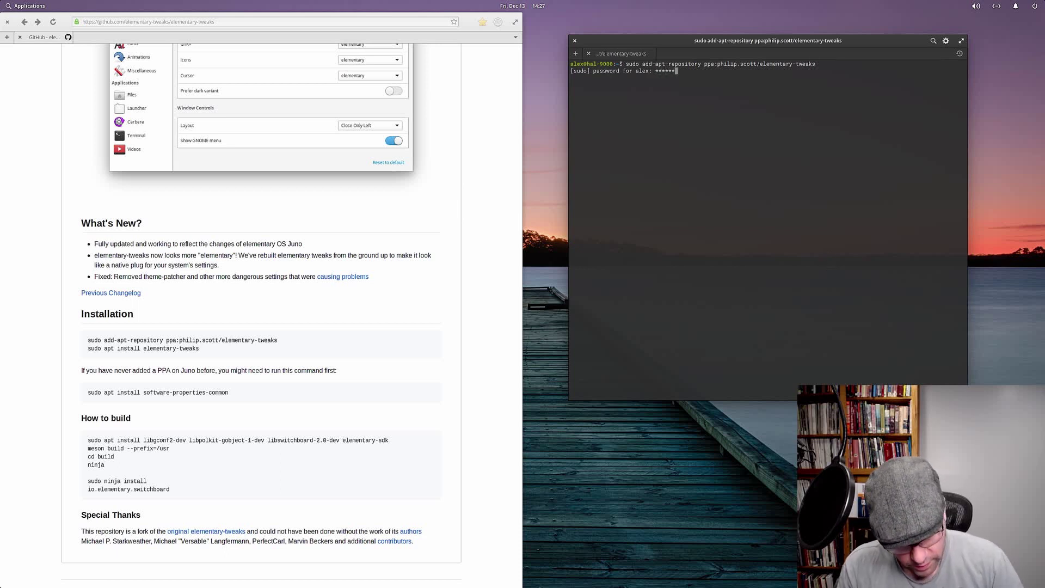
pyautogui.press('Return')
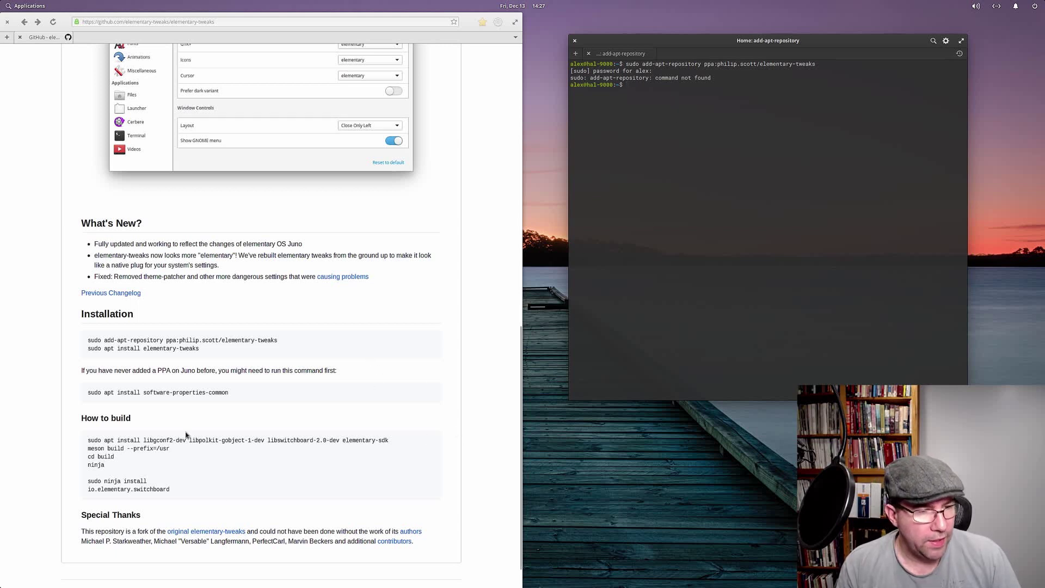
# Step: Copy 'sudo apt install software-properties-common' from the GitHub page and paste it into Terminal
pyautogui.moveTo(228, 392); pyautogui.dragTo(86, 393)
pyautogui.rightClick(93, 394)
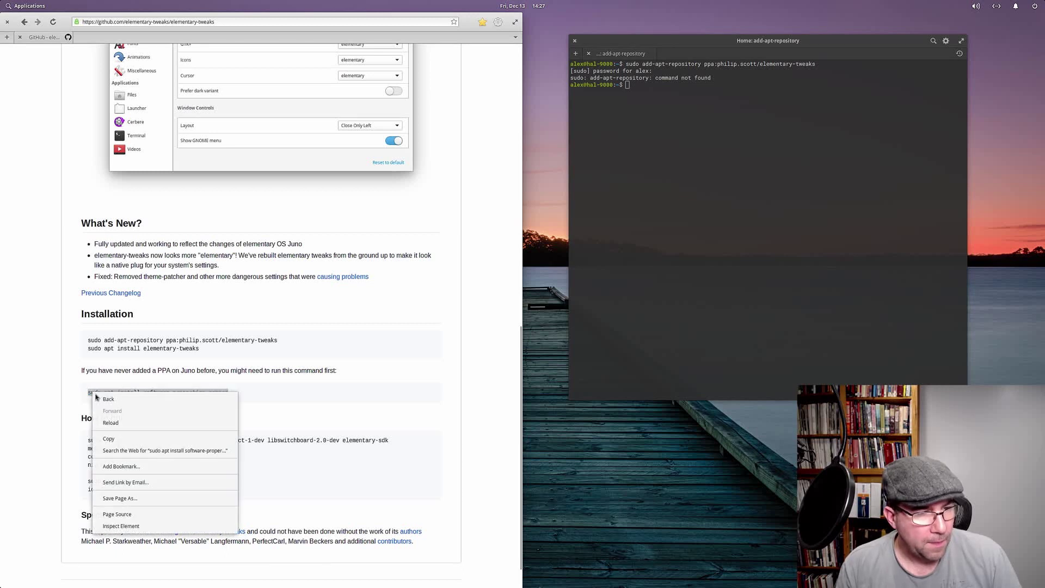
pyautogui.click(122, 441)
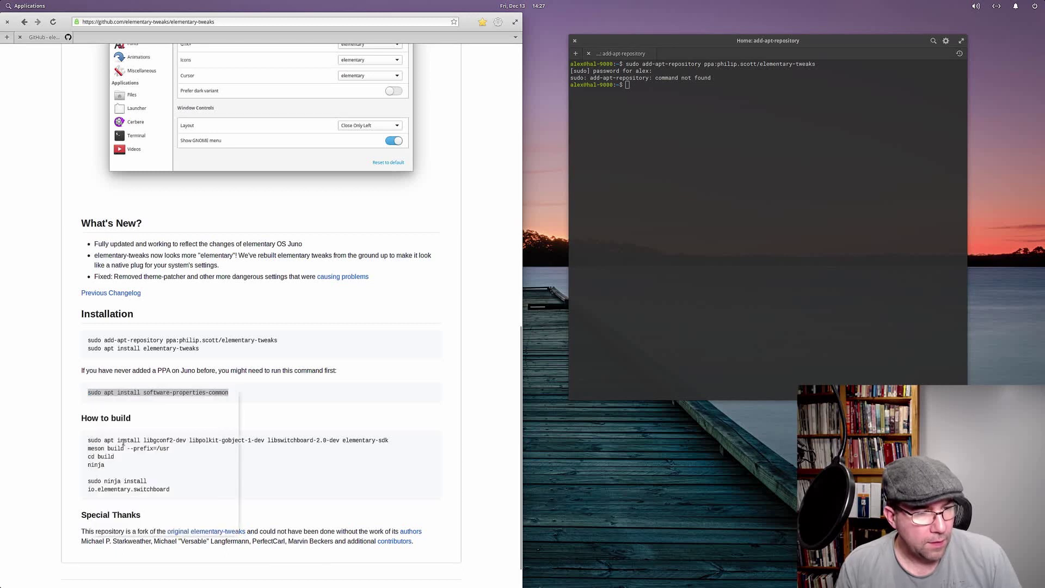
pyautogui.click(654, 88)
pyautogui.rightClick(655, 89)
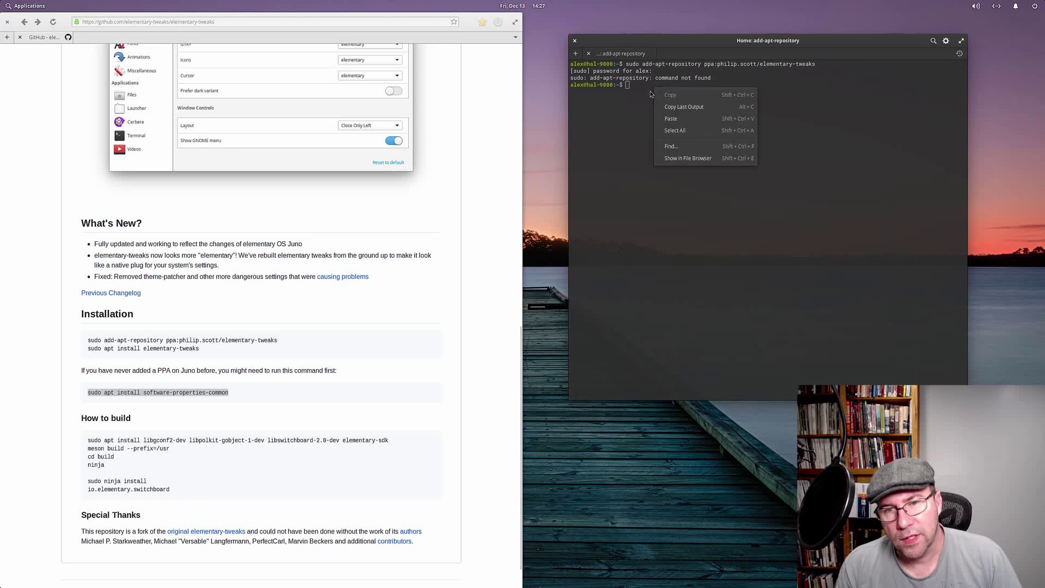
pyautogui.click(669, 120)
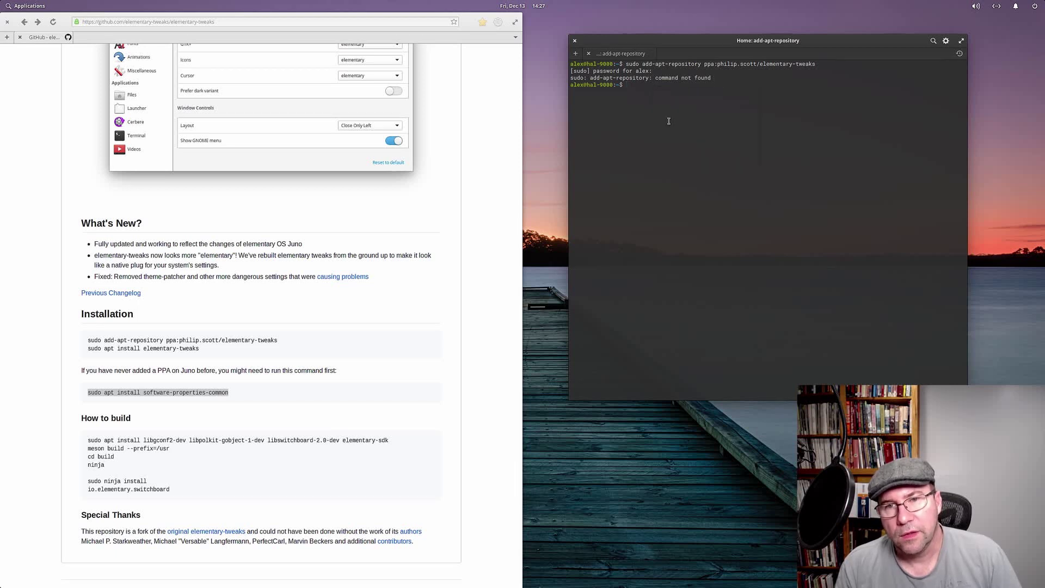
pyautogui.rightClick(628, 88)
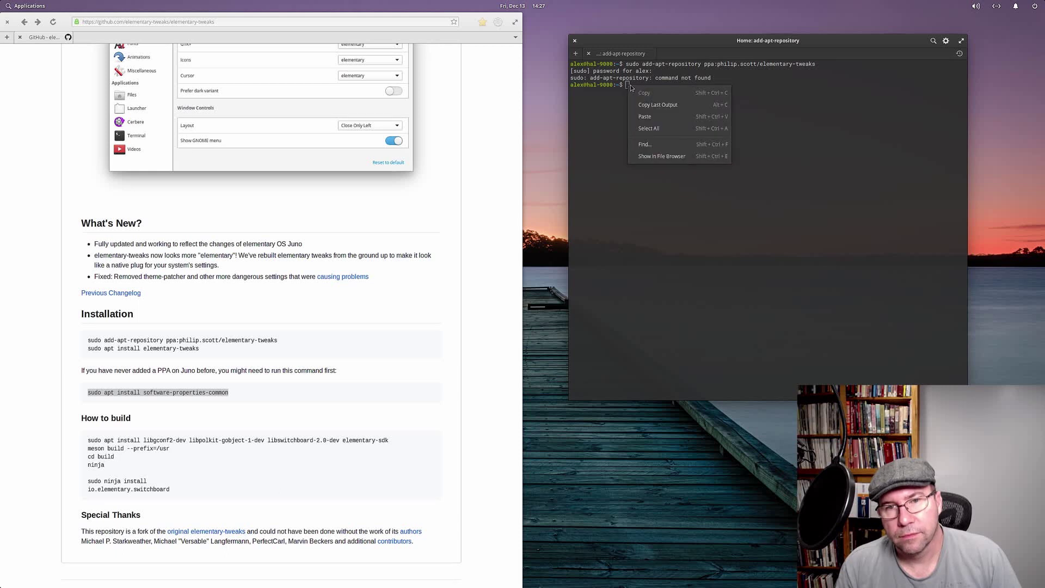
pyautogui.click(640, 116)
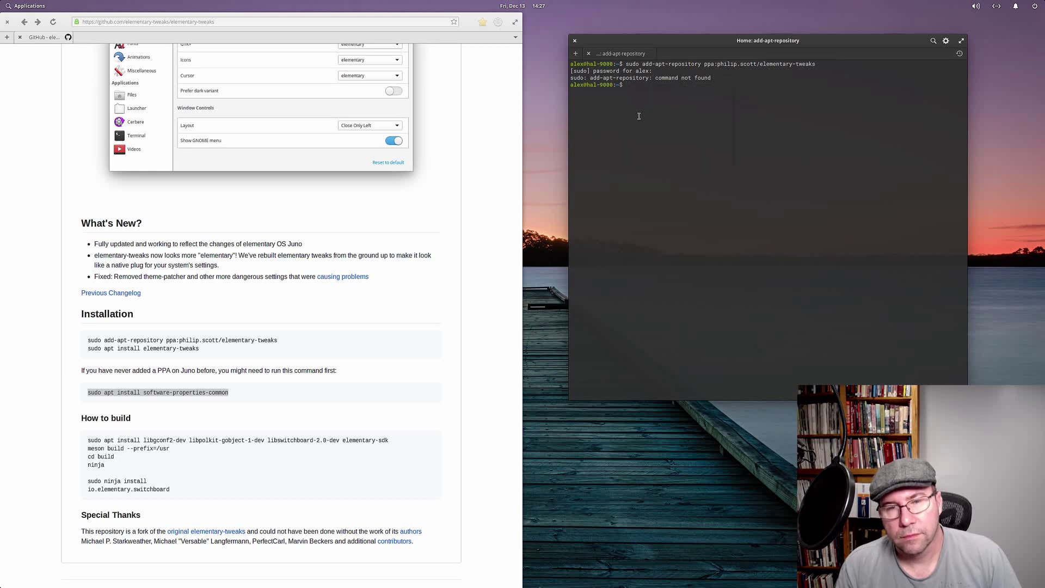
pyautogui.rightClick(183, 394)
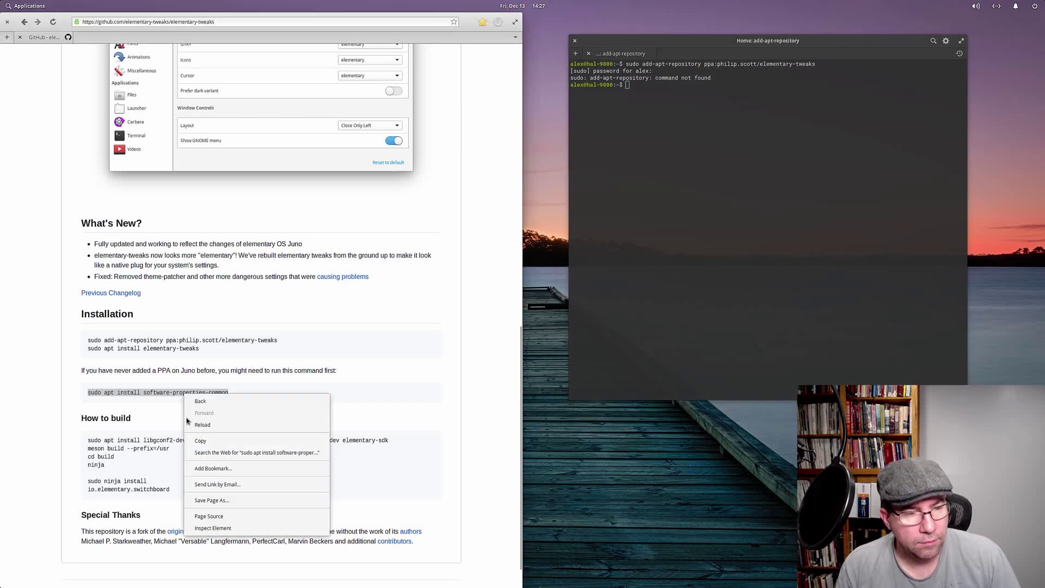
pyautogui.click(204, 441)
pyautogui.middleClick(686, 107)
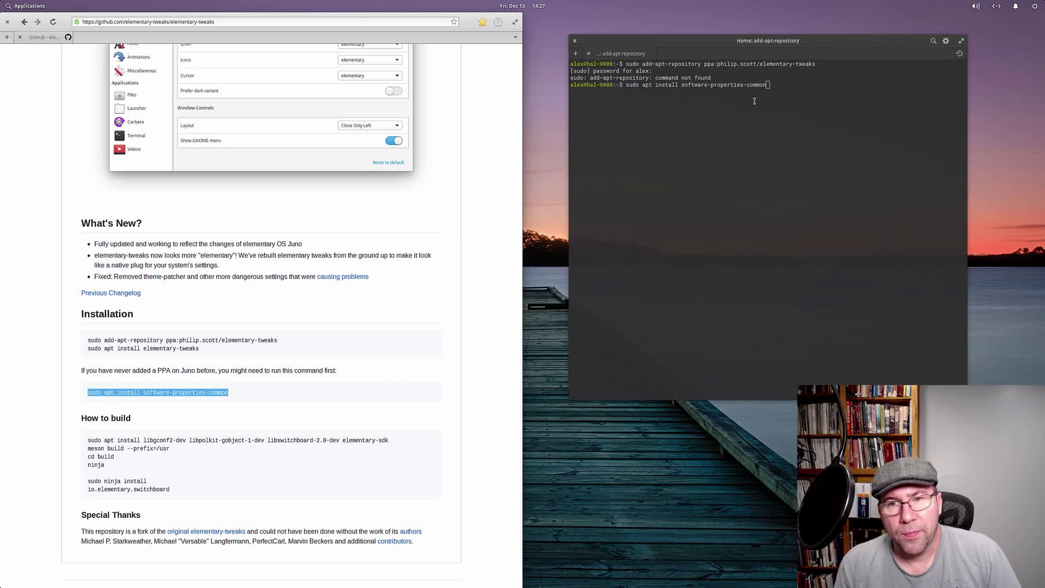
# Step: Focus the Terminal so the pasted software-properties-common install command waits at the prompt
pyautogui.click(777, 85)
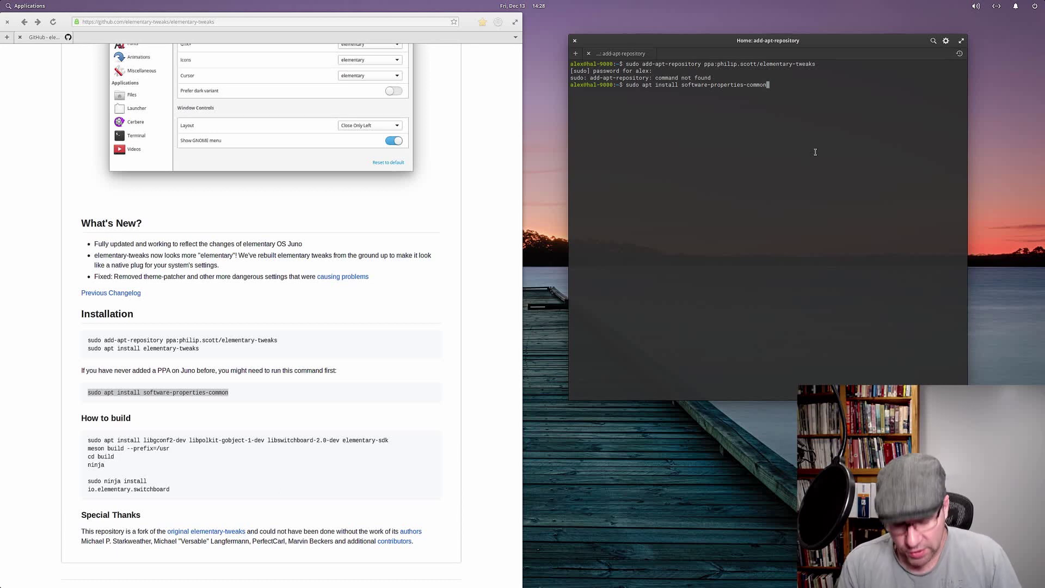
# Step: Run the software-properties-common apt install and confirm it with y
pyautogui.press('Return')
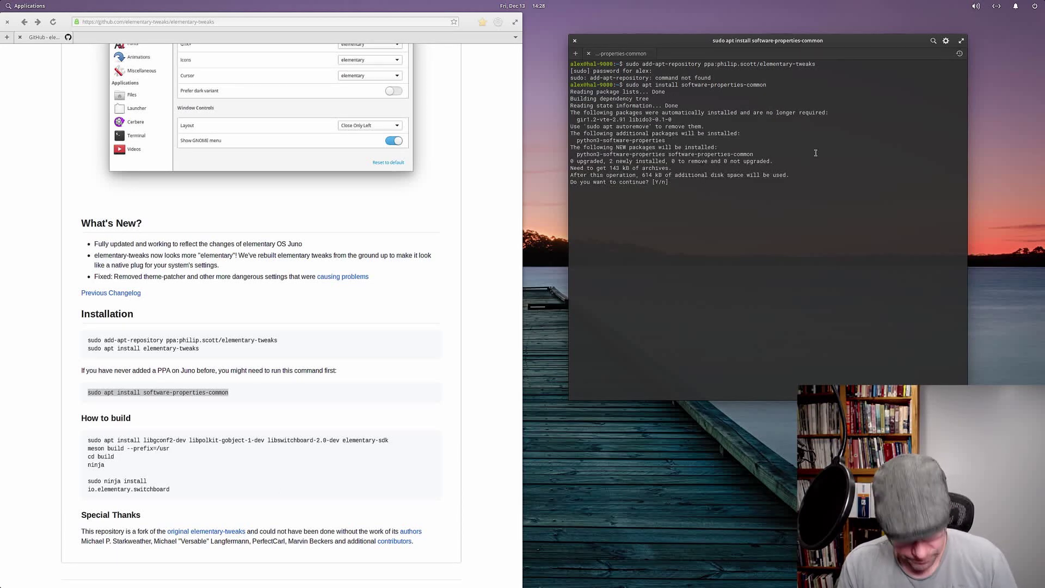
pyautogui.write('y')
pyautogui.press('Return')
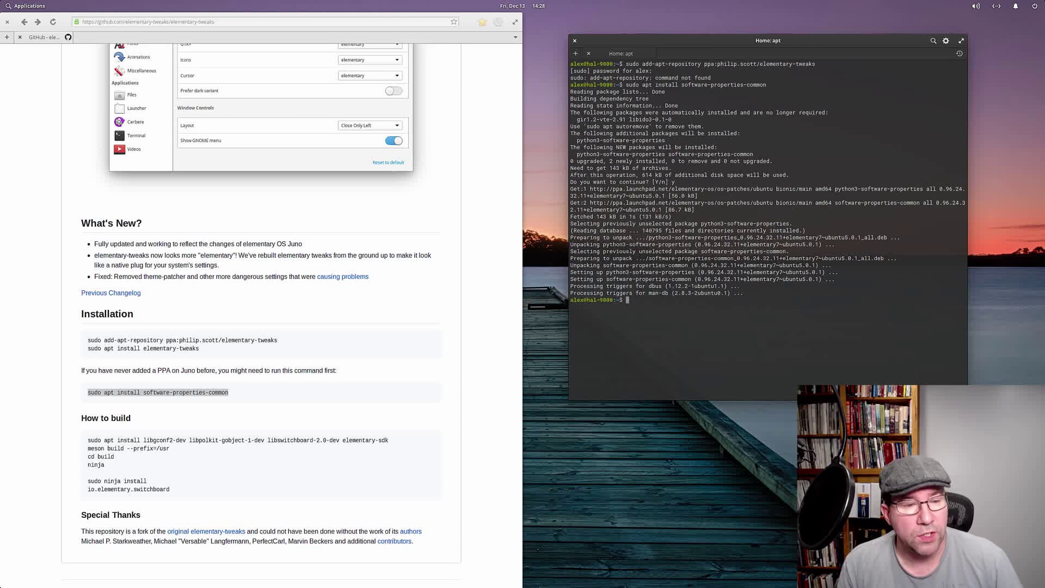
pyautogui.click(354, 348)
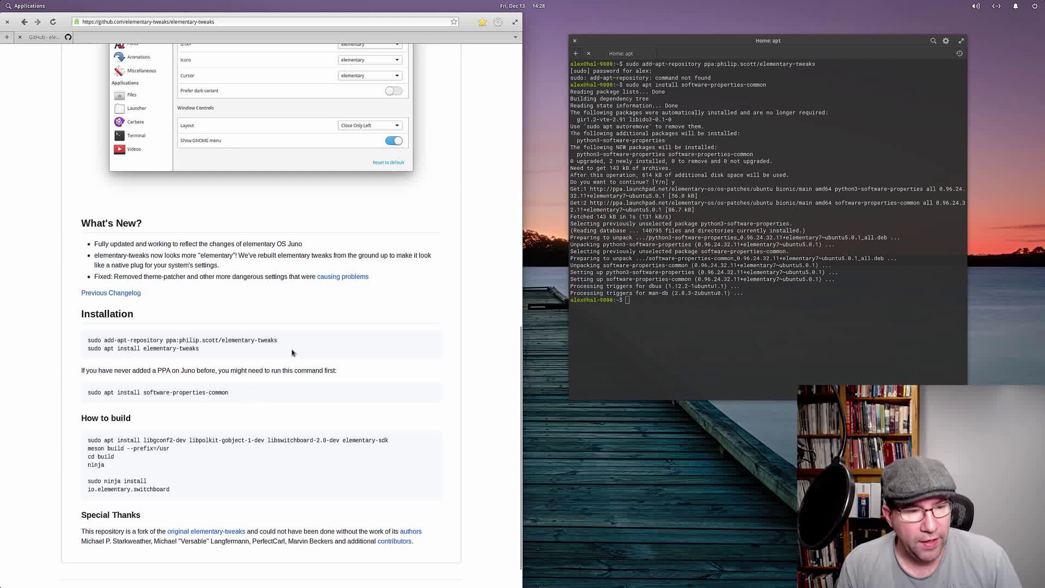
# Step: Copy the add-apt-repository line from GitHub and try pasting it into Terminal
pyautogui.moveTo(278, 340); pyautogui.dragTo(84, 339)
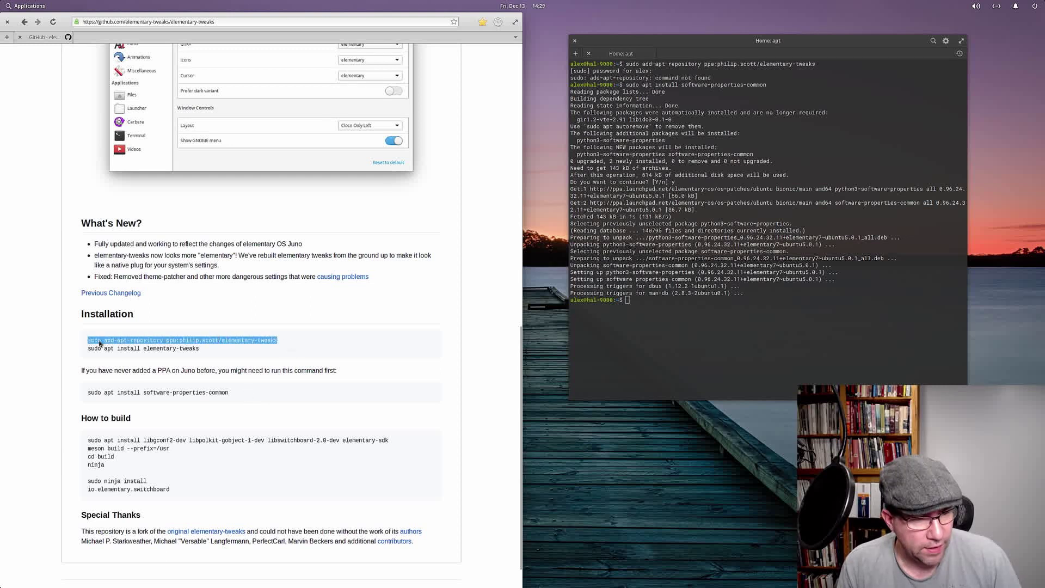
pyautogui.rightClick(99, 342)
pyautogui.click(127, 393)
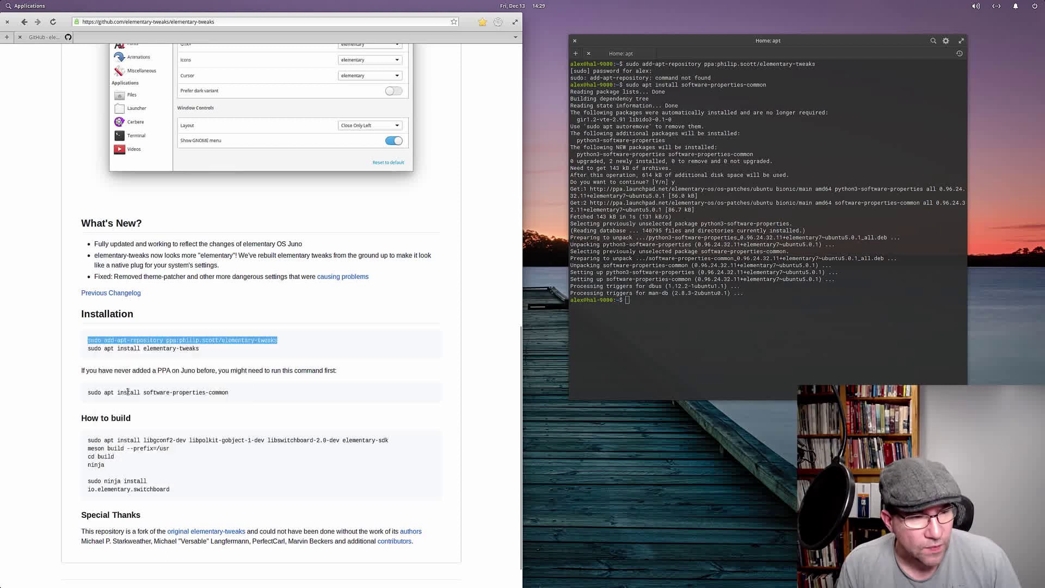
pyautogui.click(631, 301)
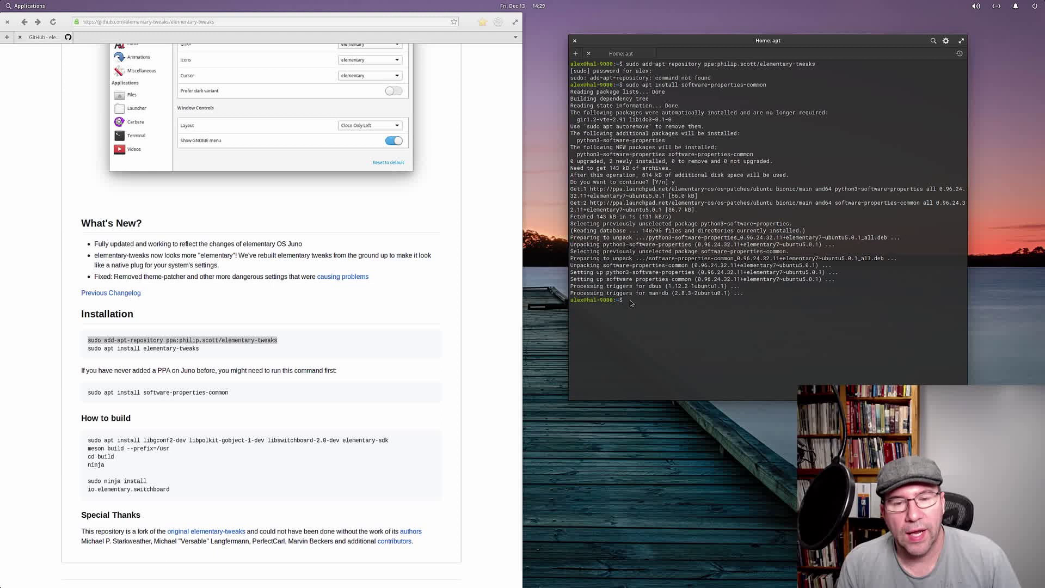
pyautogui.rightClick(630, 301)
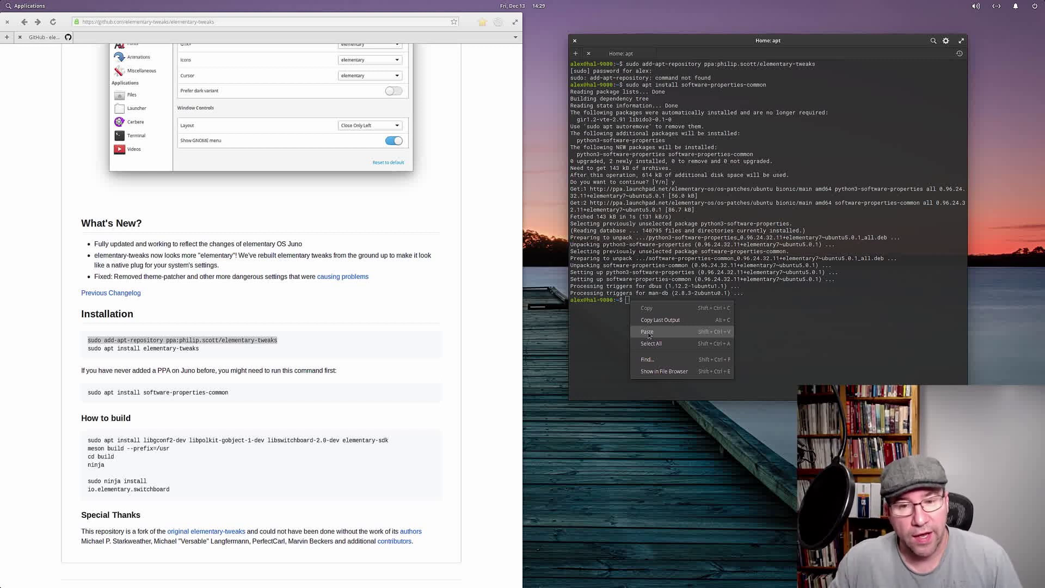
pyautogui.click(648, 333)
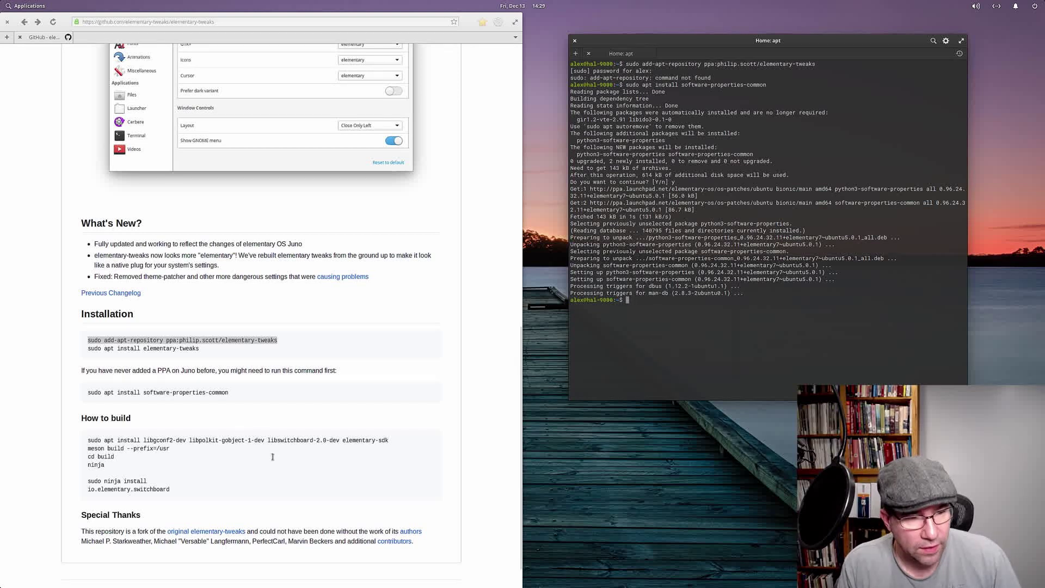
pyautogui.click(286, 344)
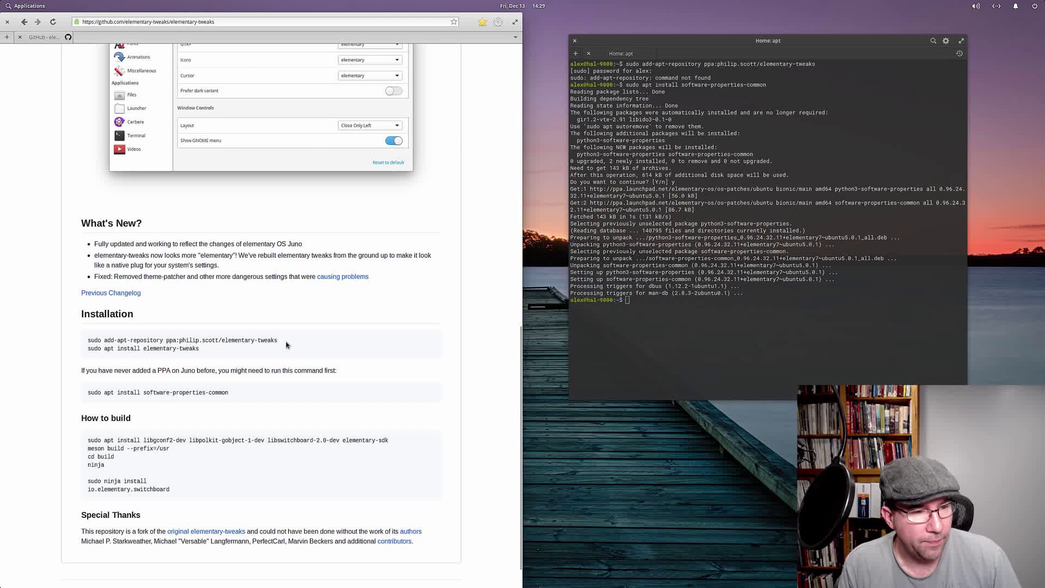
# Step: Recopy the add-apt-repository command, paste it with Ctrl+Shift+V, and add the philip.scott/elementary-tweaks PPA
pyautogui.moveTo(279, 342); pyautogui.dragTo(87, 341)
pyautogui.rightClick(91, 344)
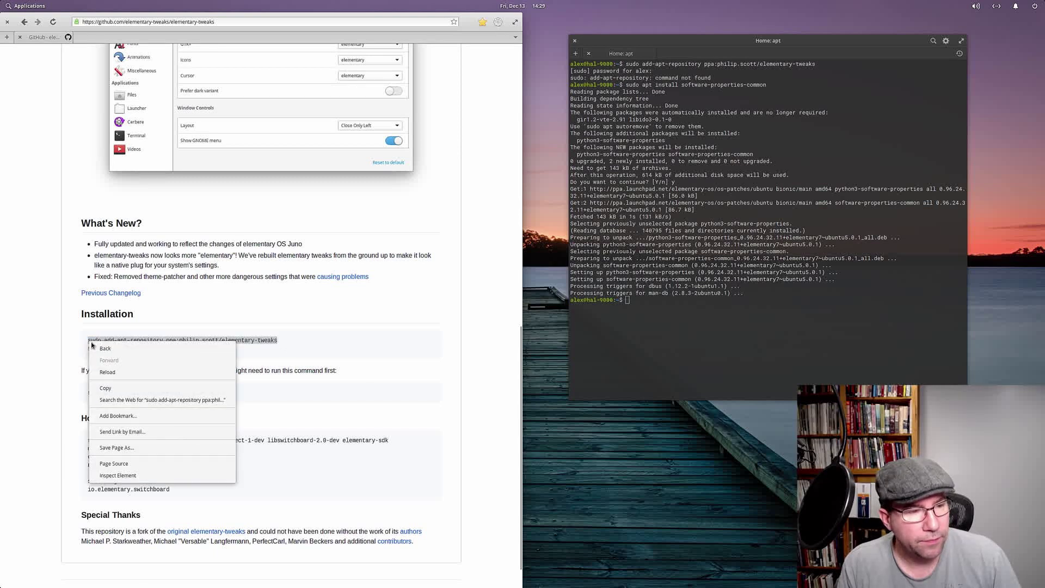
pyautogui.click(105, 387)
pyautogui.click(648, 334)
pyautogui.hotkey('ctrl', 'shift', 'v')
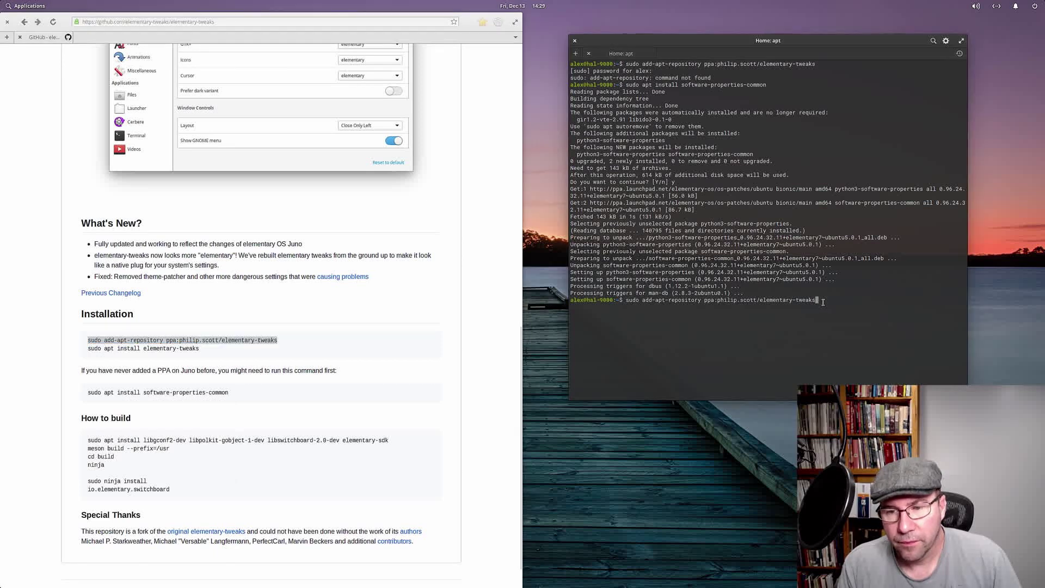
pyautogui.press('Return')
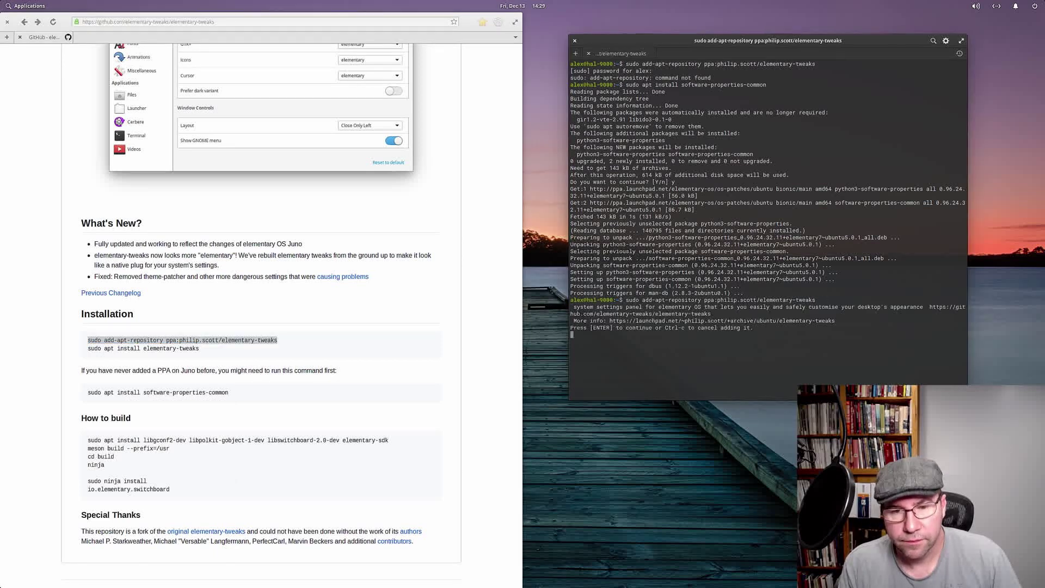
pyautogui.press('Return')
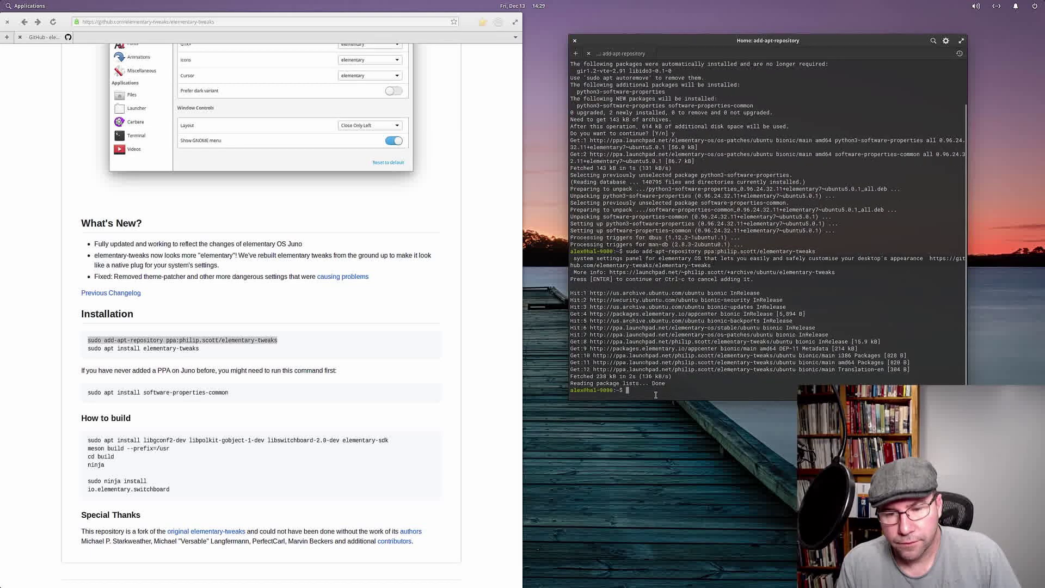
pyautogui.write('sudo ')
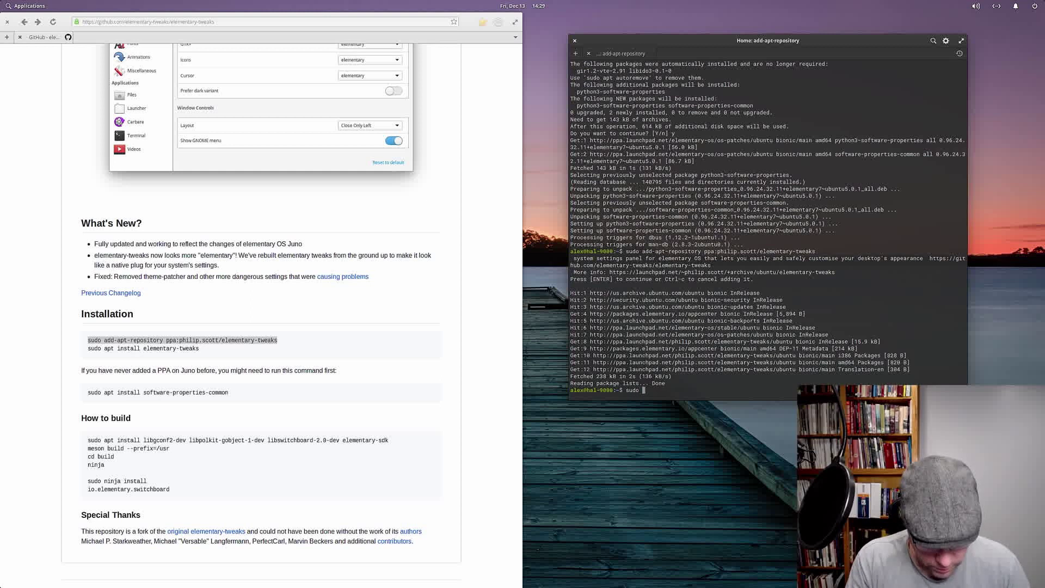
pyautogui.write('apt ')
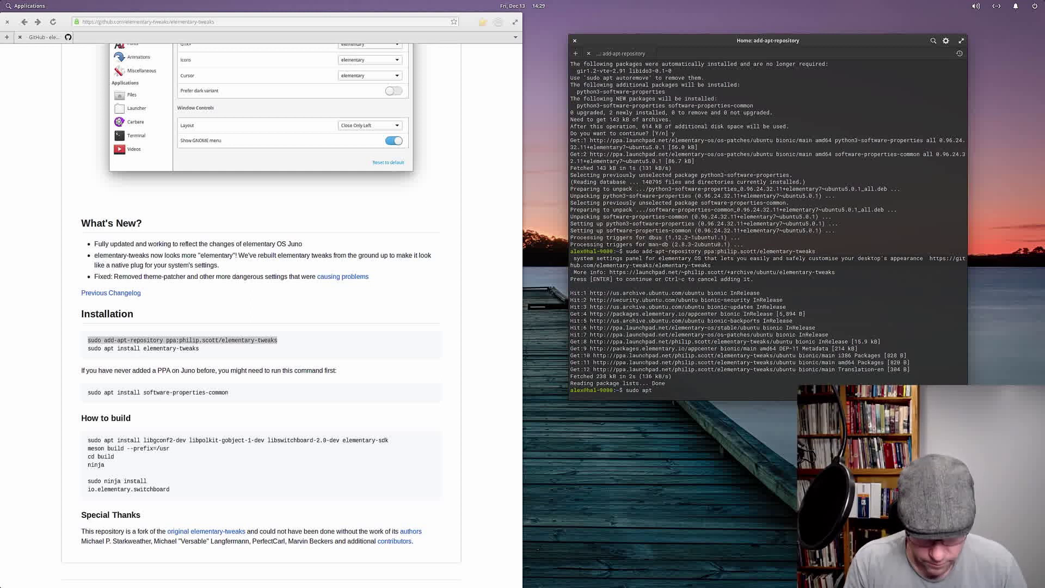
pyautogui.write('install ')
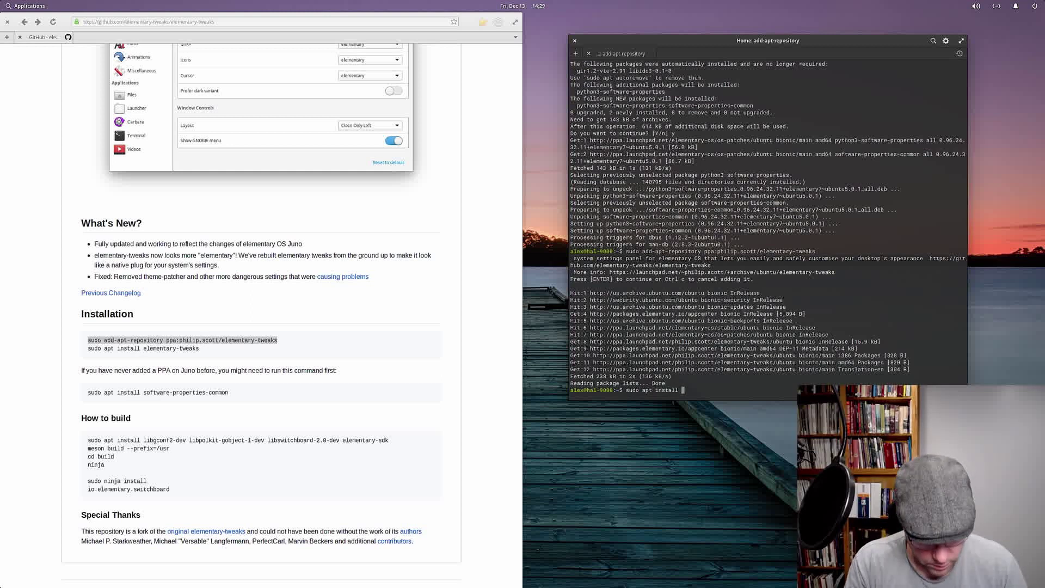
pyautogui.write('elementary')
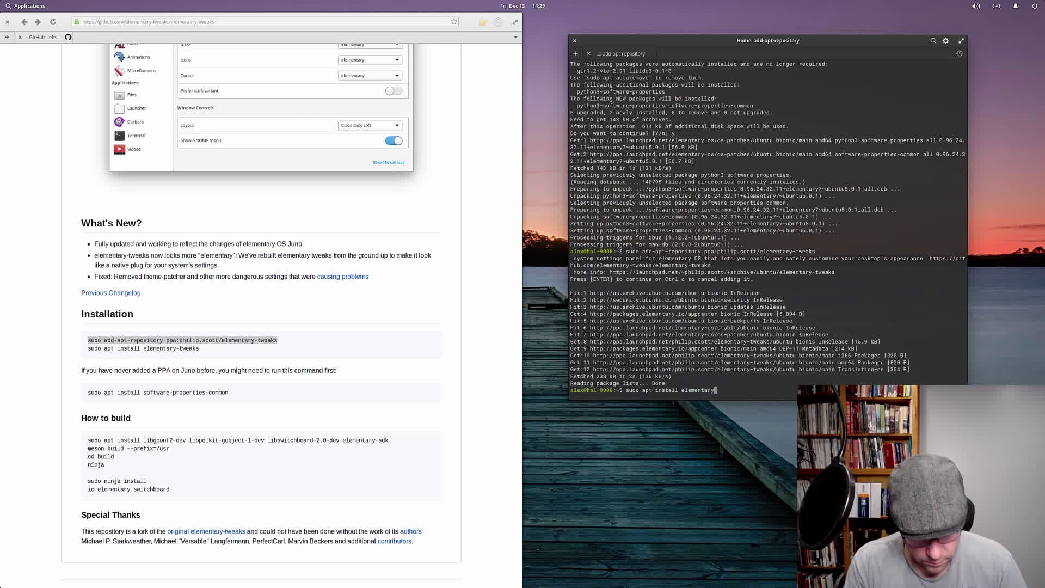
pyautogui.write('-twea')
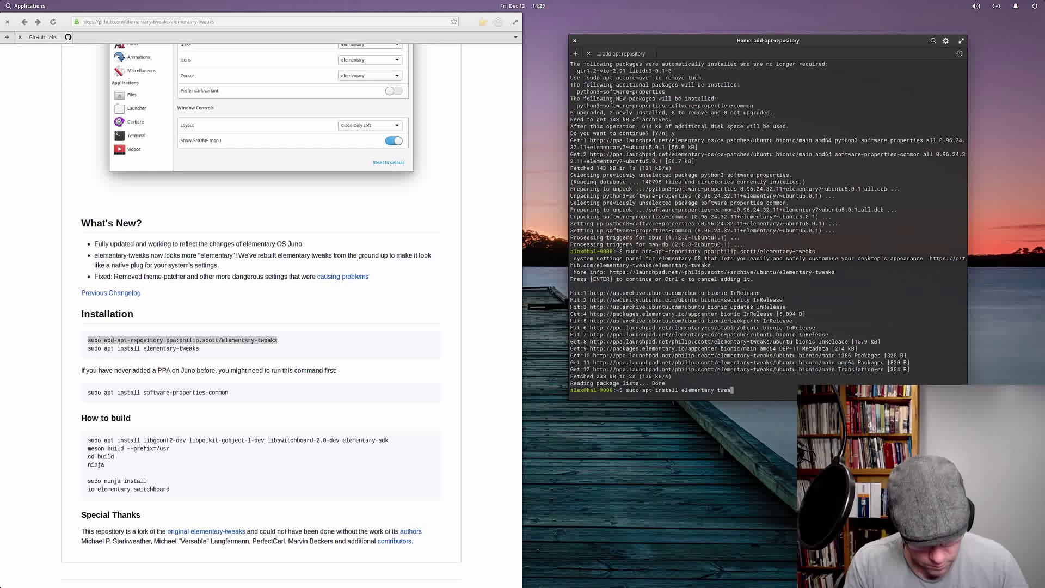
pyautogui.write('ks')
# Step: Install elementary-tweaks, confirming with y, then close the Terminal and browser windows
pyautogui.press('Return')
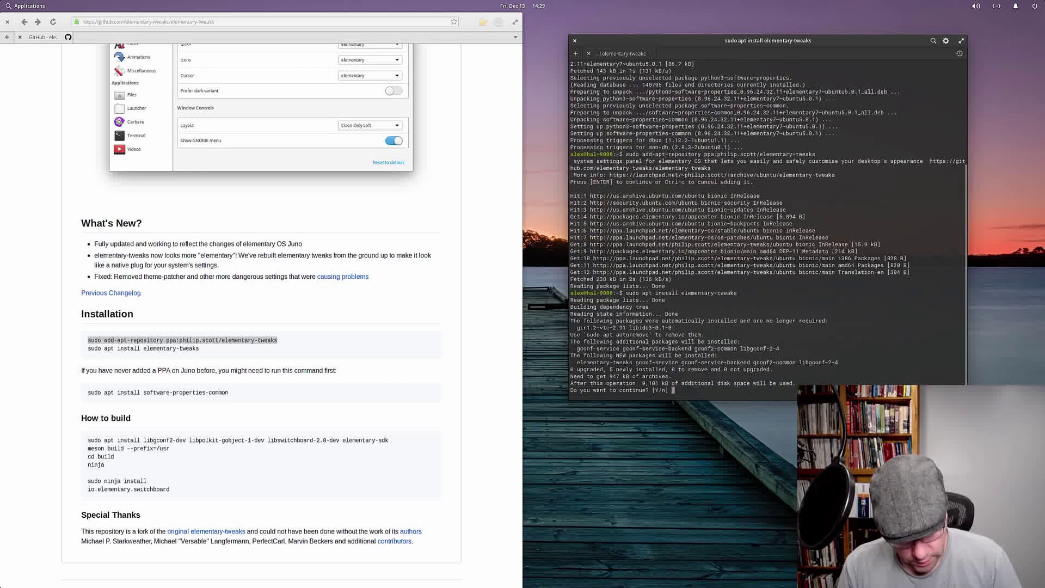
pyautogui.write('y')
pyautogui.press('Return')
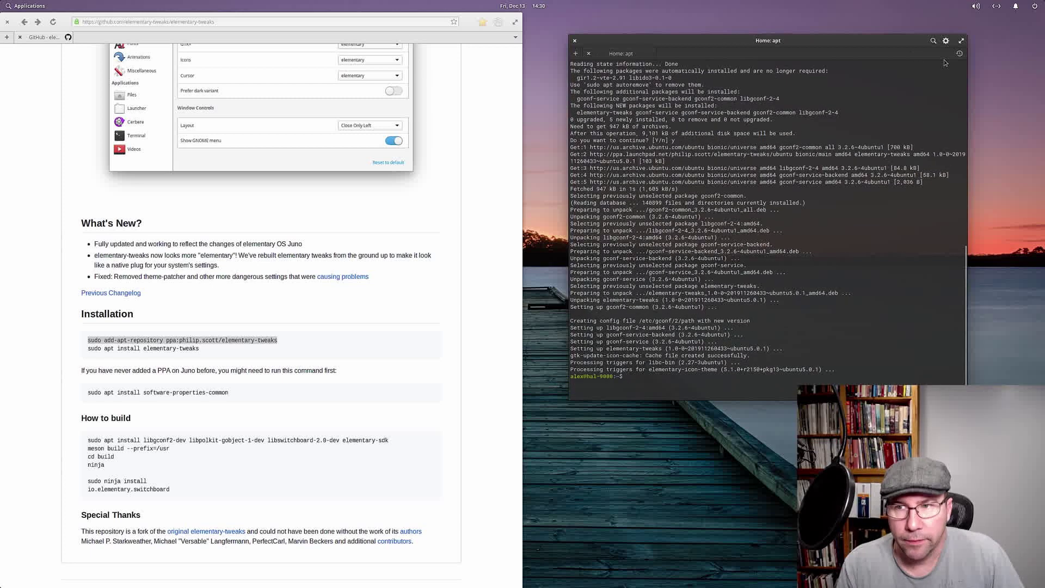
pyautogui.click(574, 40)
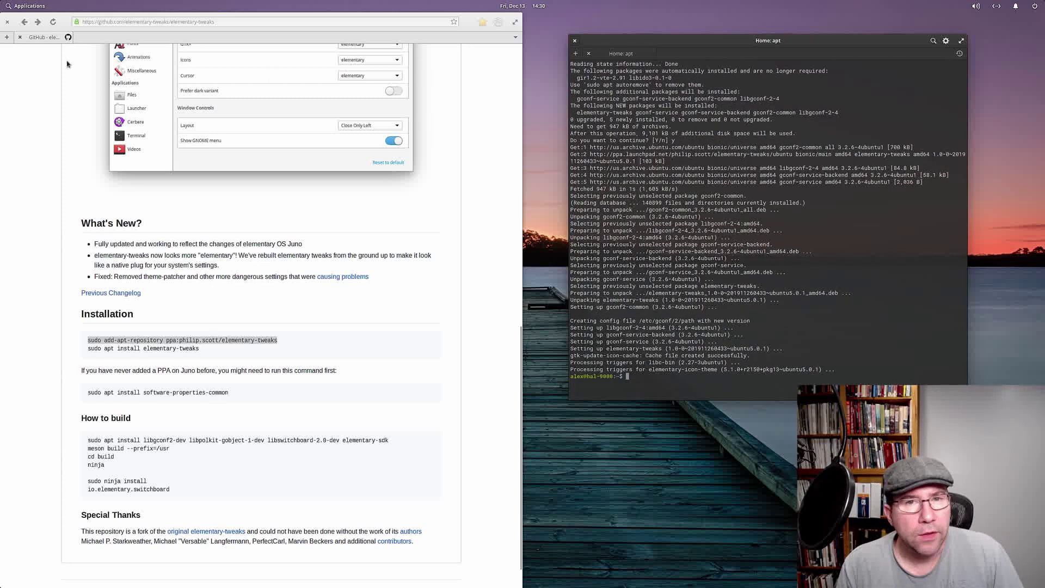
pyautogui.click(8, 23)
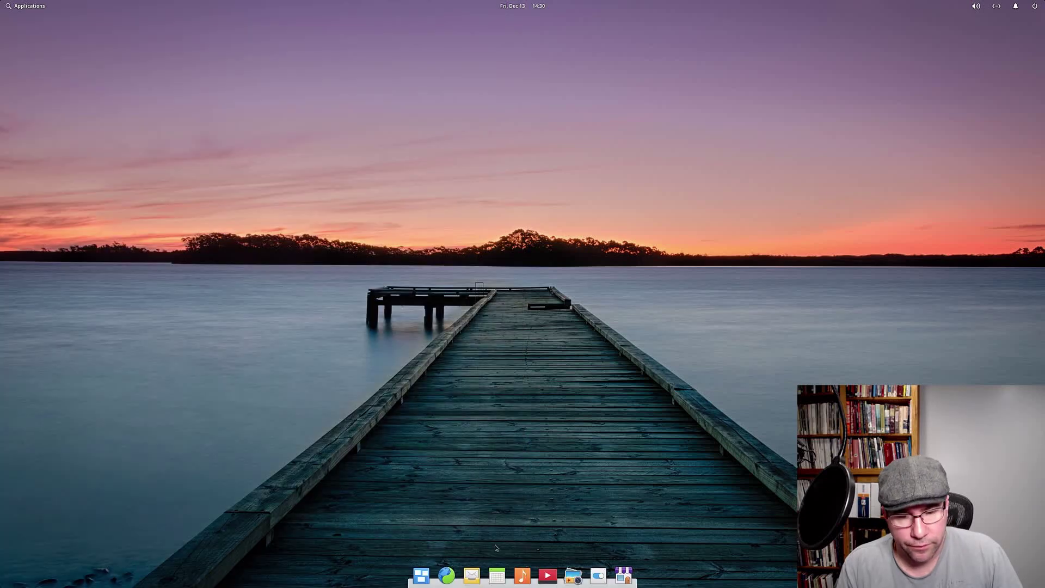
# Step: Open the Tweaks panel in System Settings and set the window-controls layout to Ubuntu
pyautogui.click(597, 574)
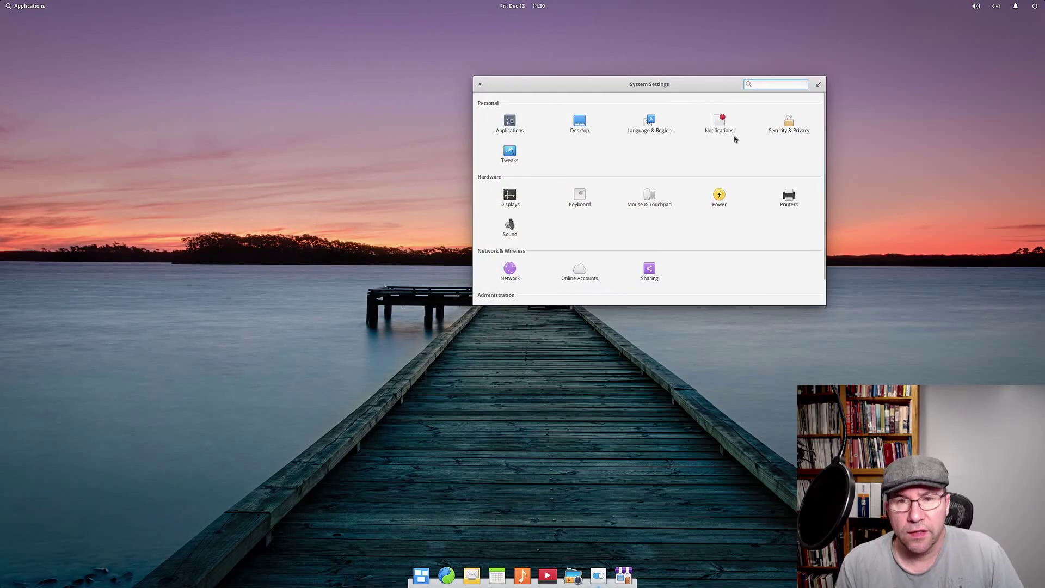
pyautogui.click(512, 159)
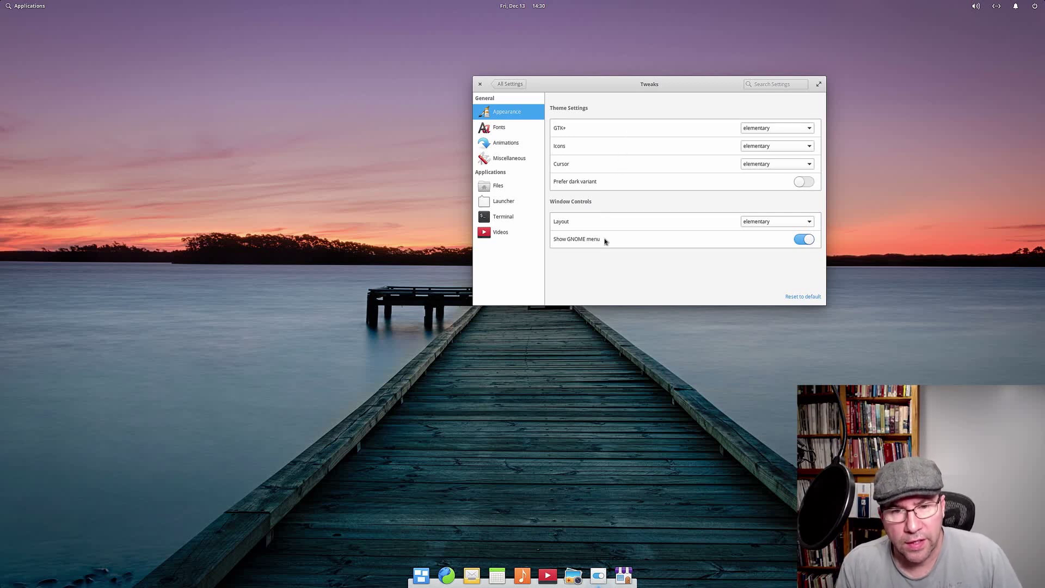
pyautogui.click(754, 221)
pyautogui.click(757, 244)
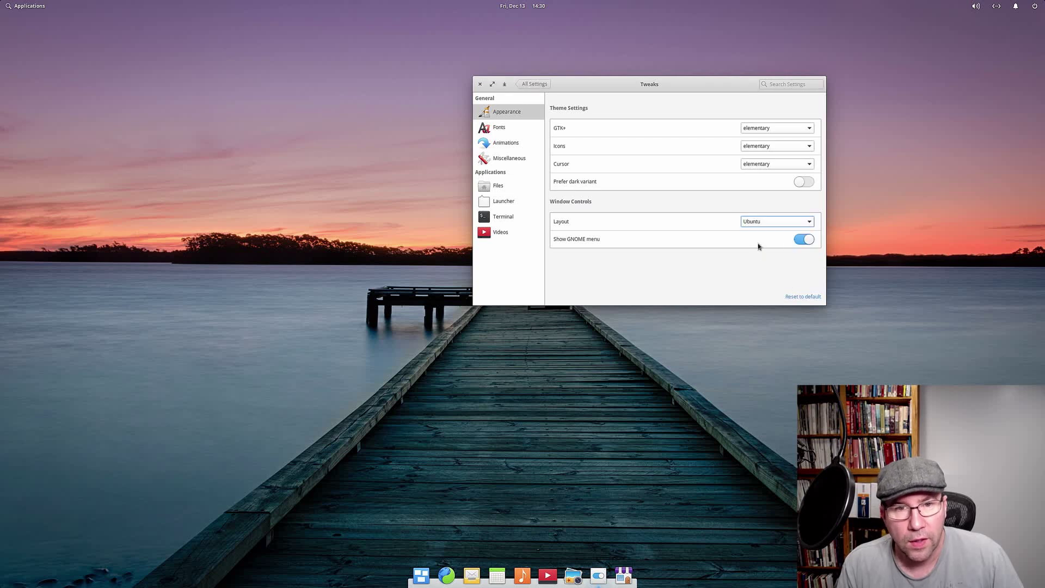
# Step: Try the Close Only Left and Close Only Right layouts, then restore elementary
pyautogui.click(761, 222)
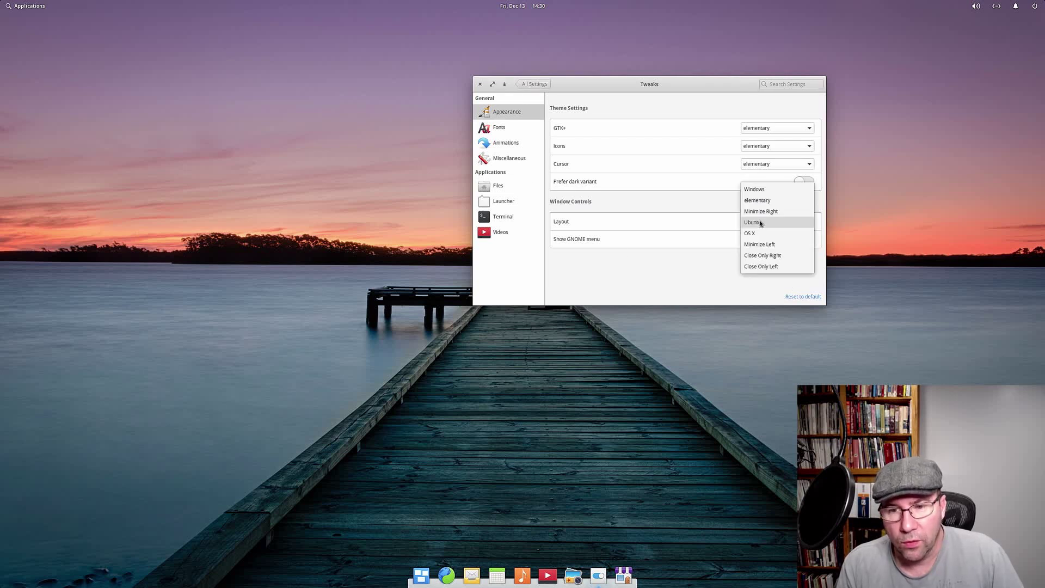
pyautogui.click(758, 265)
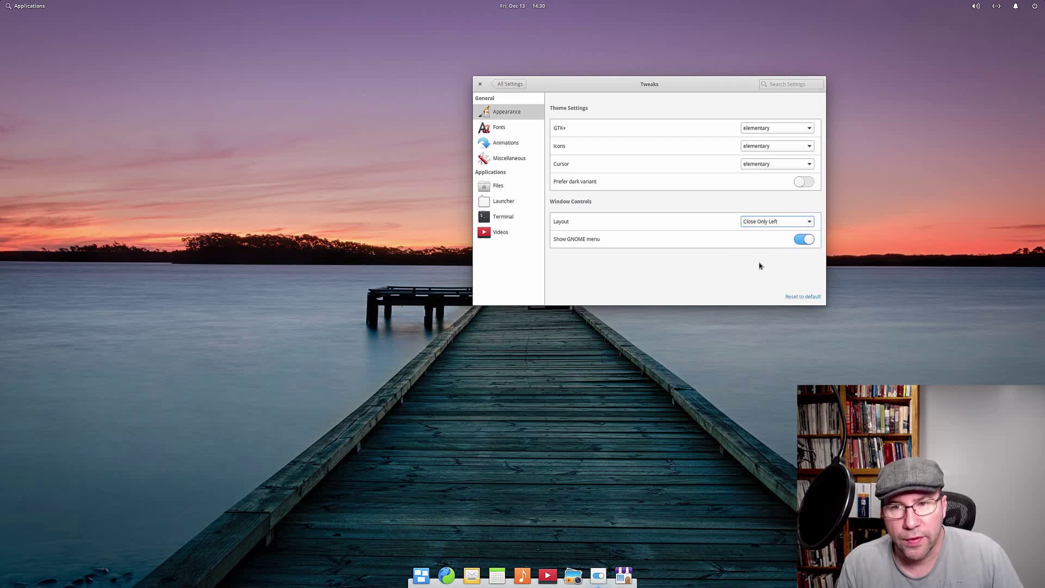
pyautogui.click(759, 223)
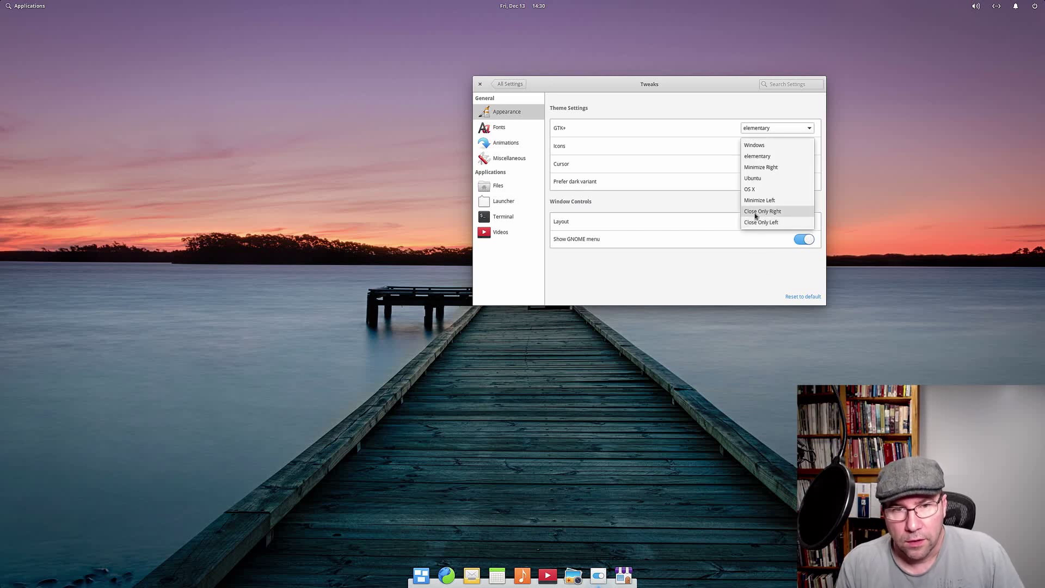
pyautogui.click(760, 211)
pyautogui.click(753, 226)
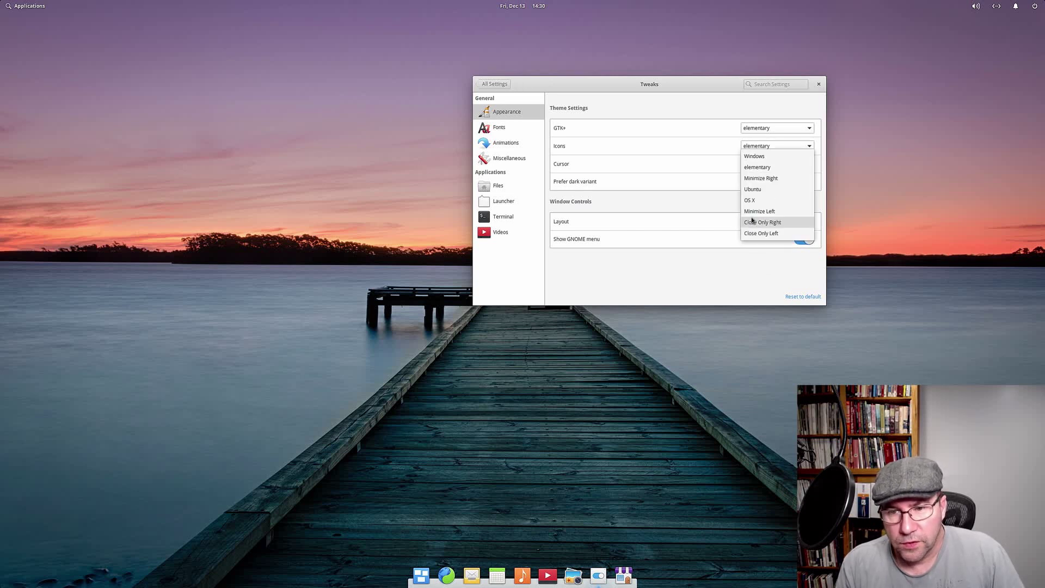
pyautogui.click(754, 169)
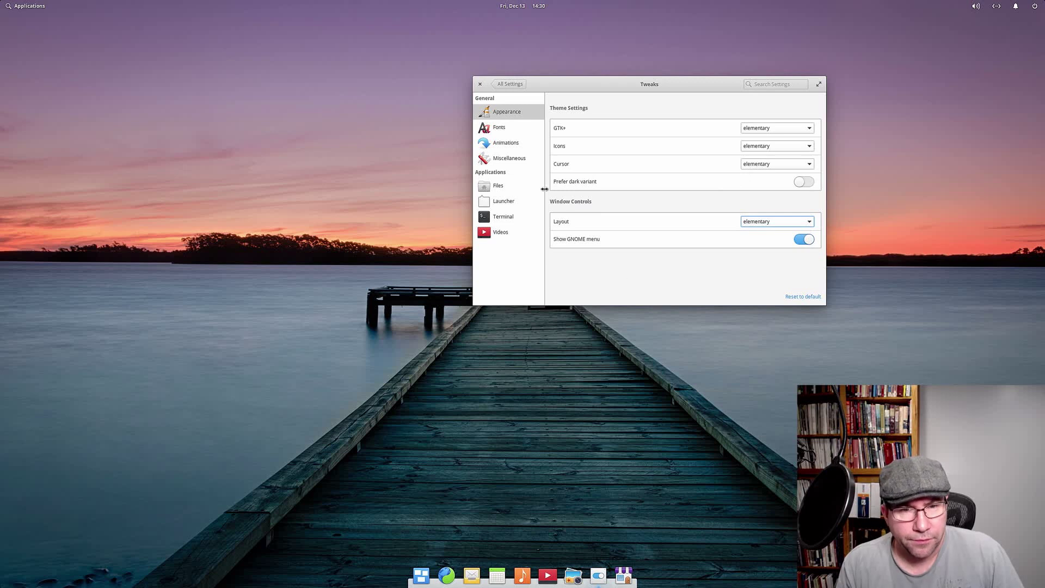
pyautogui.click(517, 128)
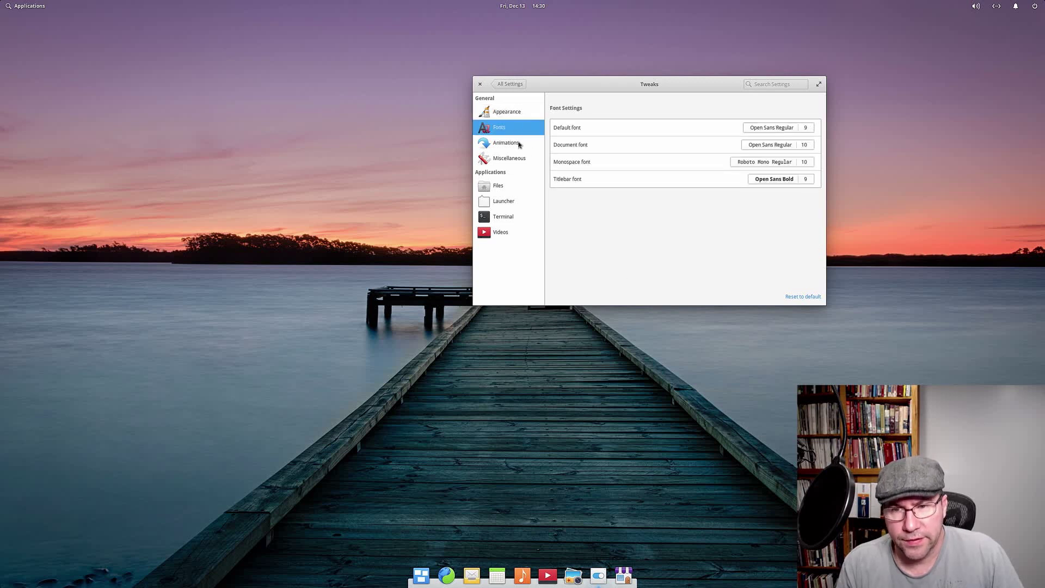
# Step: View the Animations, Miscellaneous, Files, Launcher, Terminal and Videos tweaks, then return to All Settings
pyautogui.click(519, 143)
pyautogui.click(522, 161)
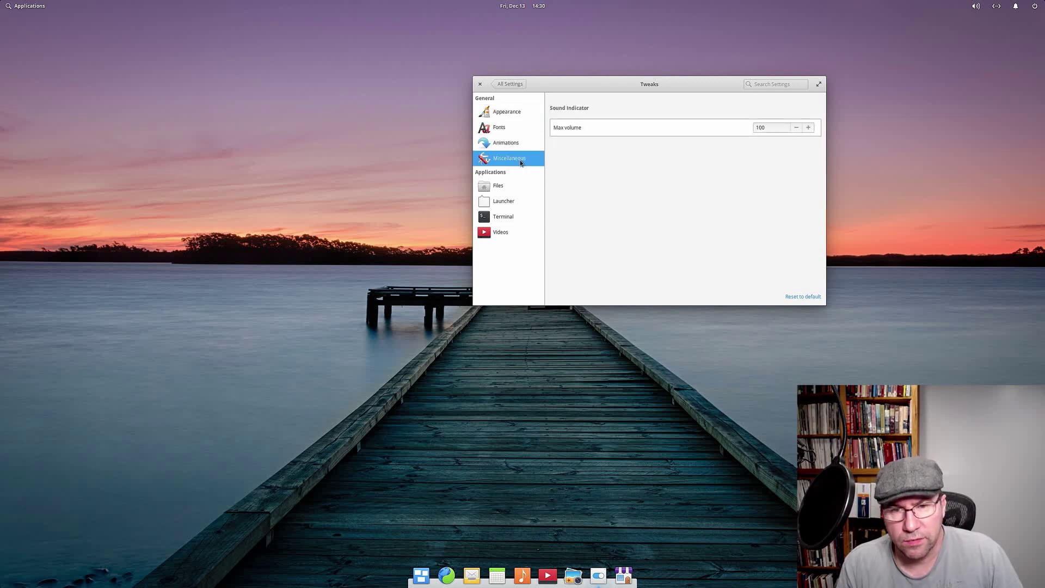
pyautogui.click(522, 184)
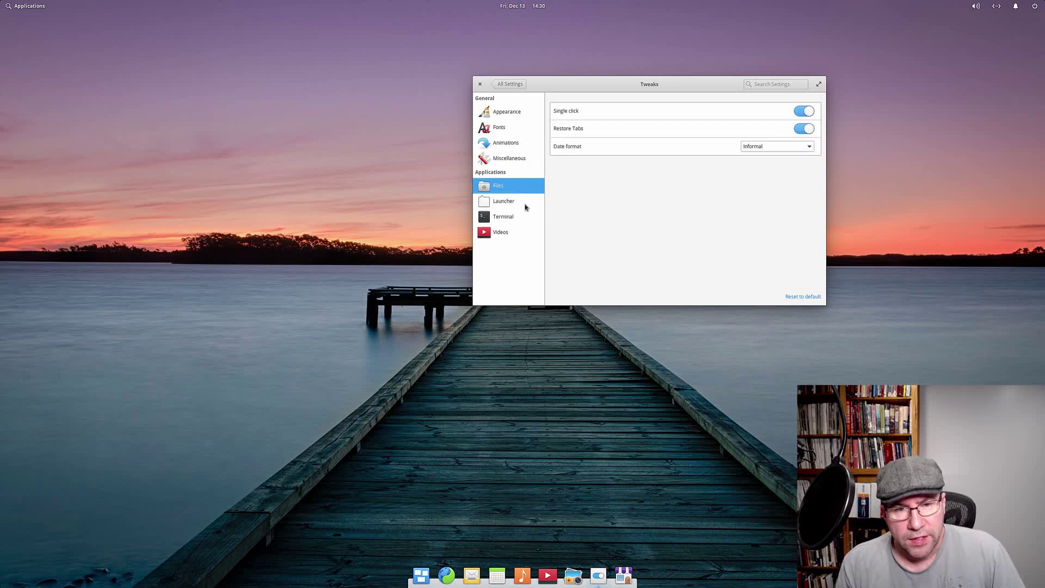
pyautogui.click(522, 201)
pyautogui.click(502, 220)
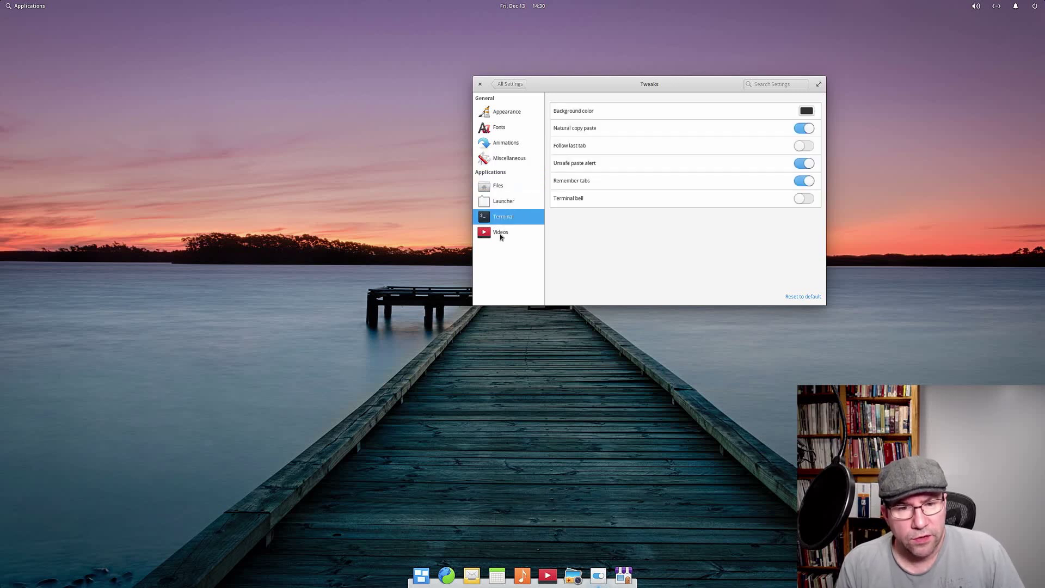
pyautogui.click(500, 233)
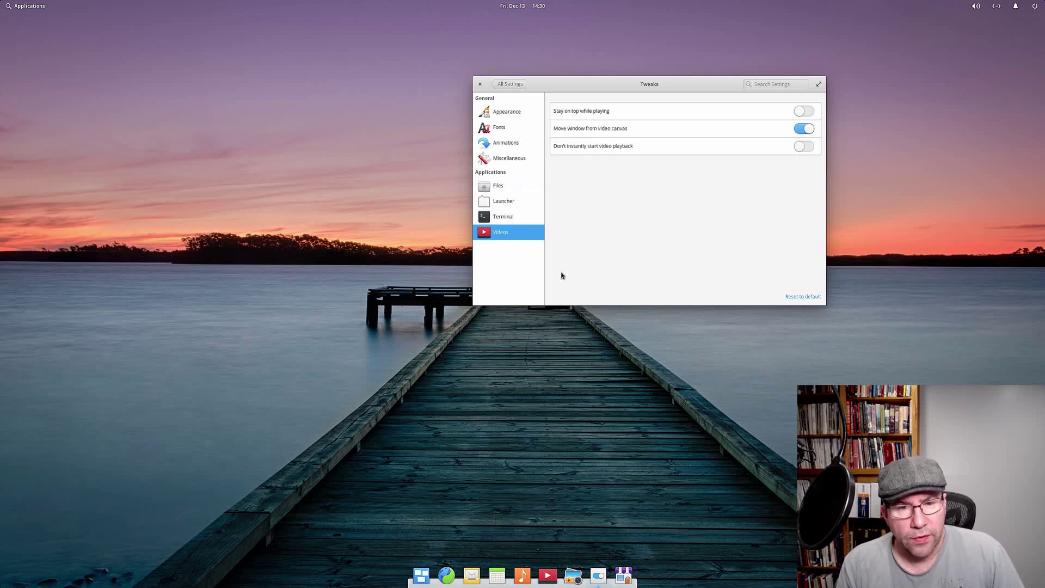
pyautogui.click(506, 84)
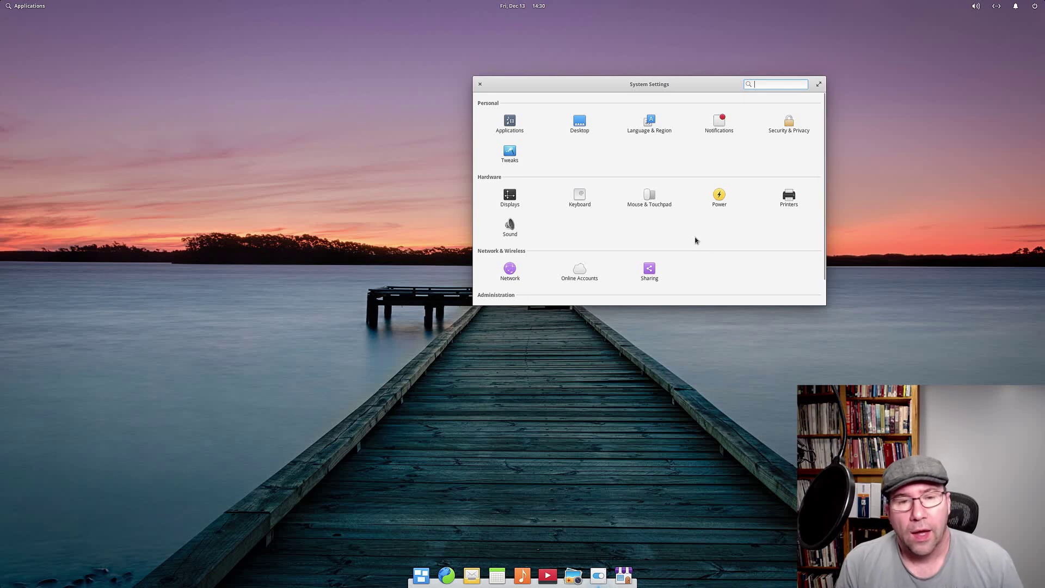
pyautogui.click(510, 155)
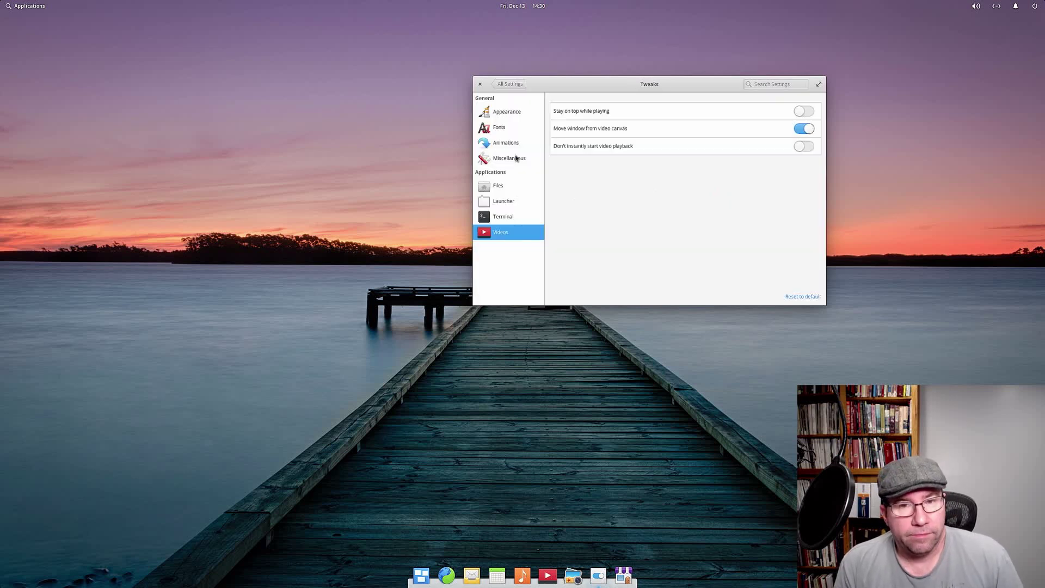
pyautogui.click(499, 118)
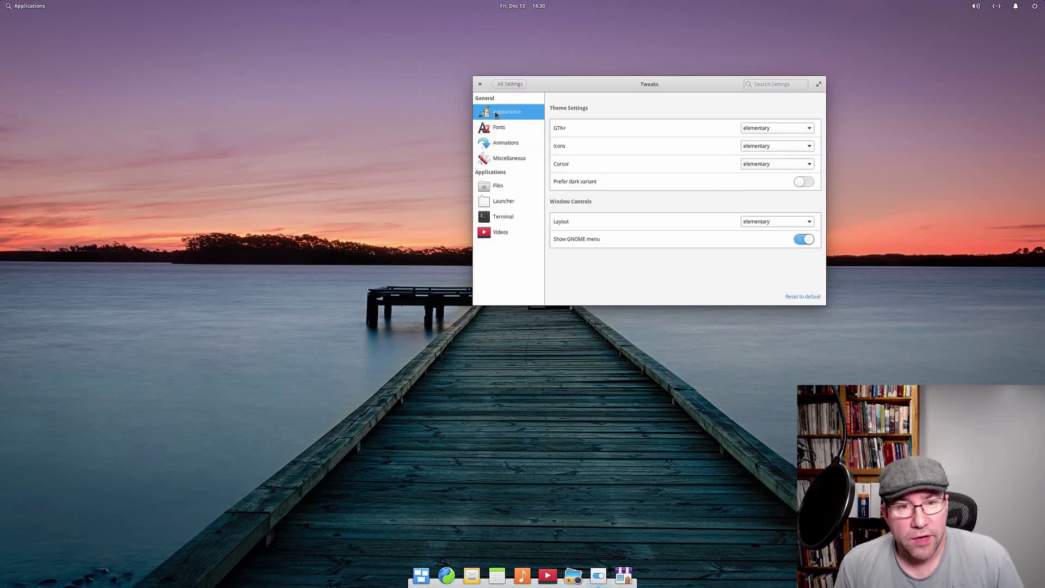
pyautogui.click(497, 127)
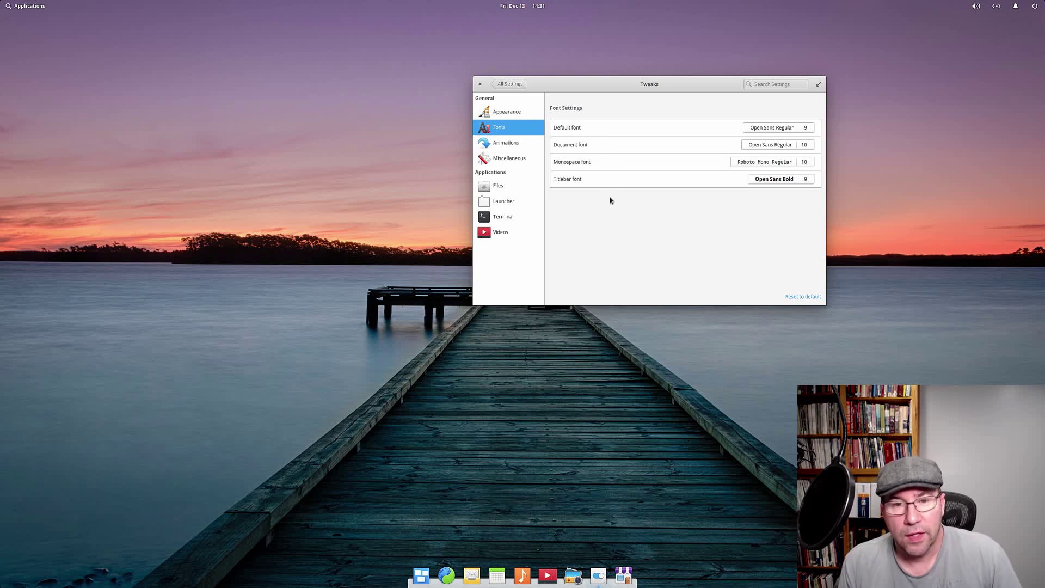
pyautogui.click(504, 113)
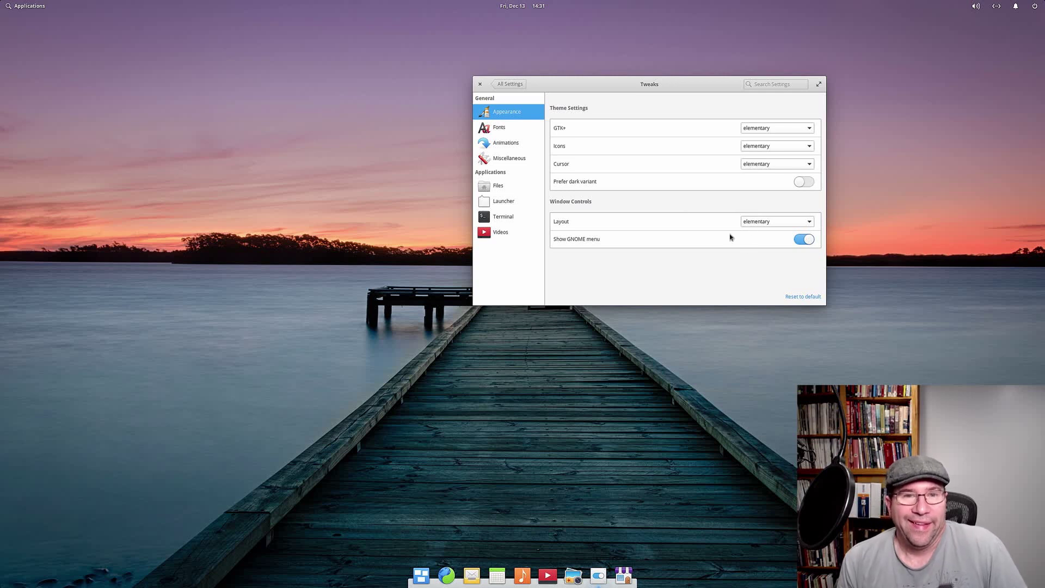
pyautogui.click(510, 85)
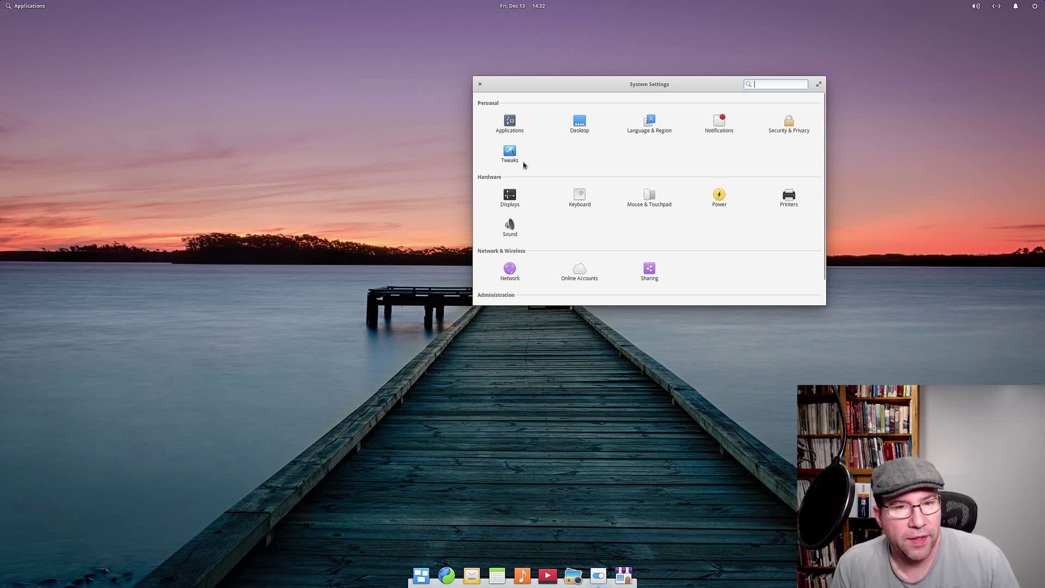
pyautogui.click(481, 84)
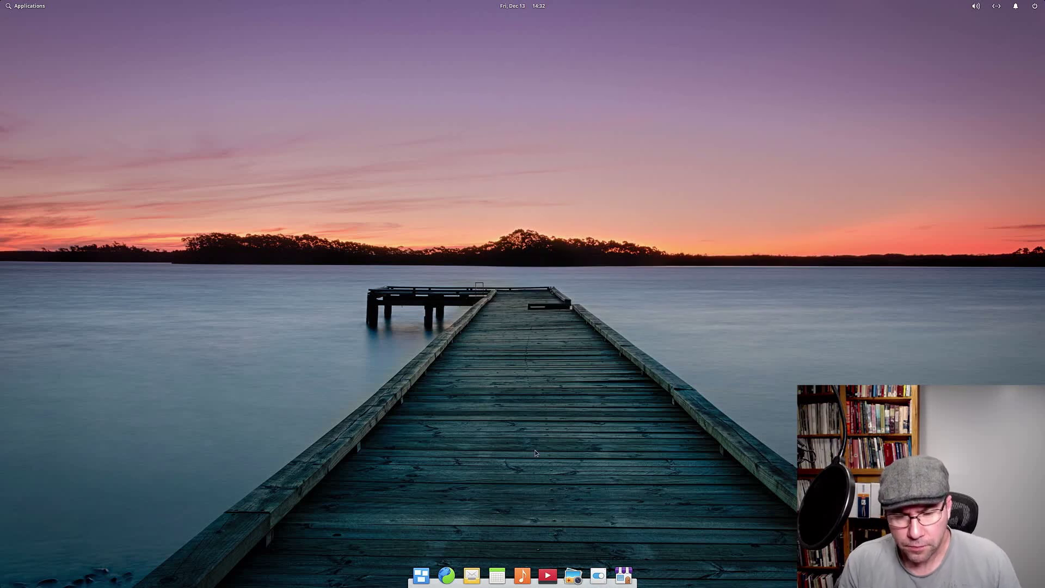